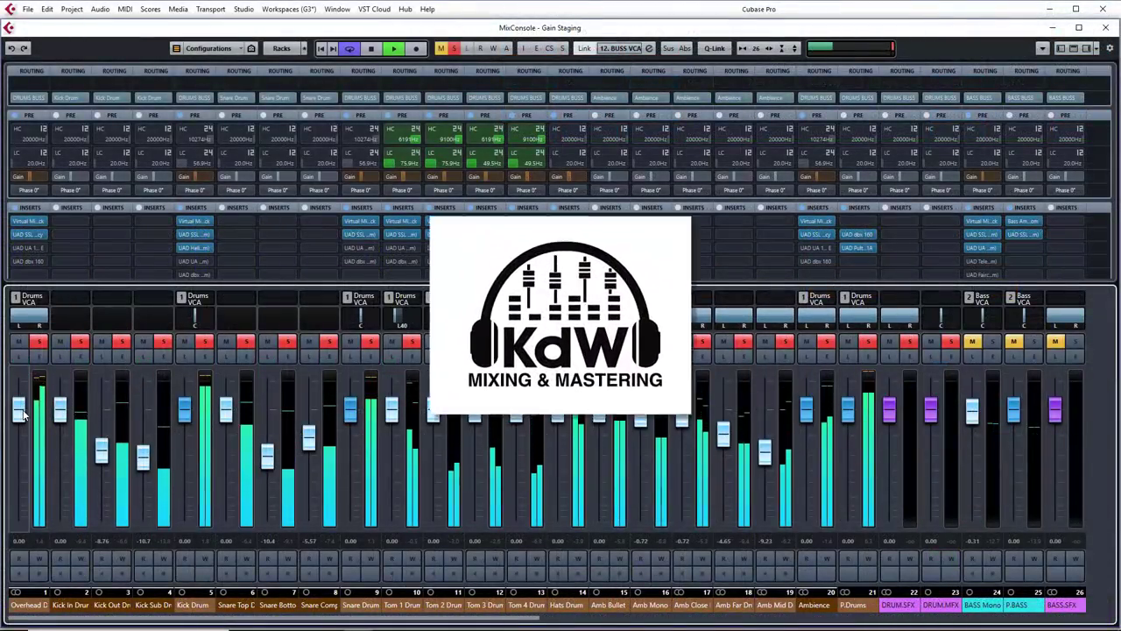
Lower the Overhead channel fader to about -12.1 dB and slightly further, and the Kick Drum fader to about -2.69 dB.
left_click_drag(23, 412, 21, 468)
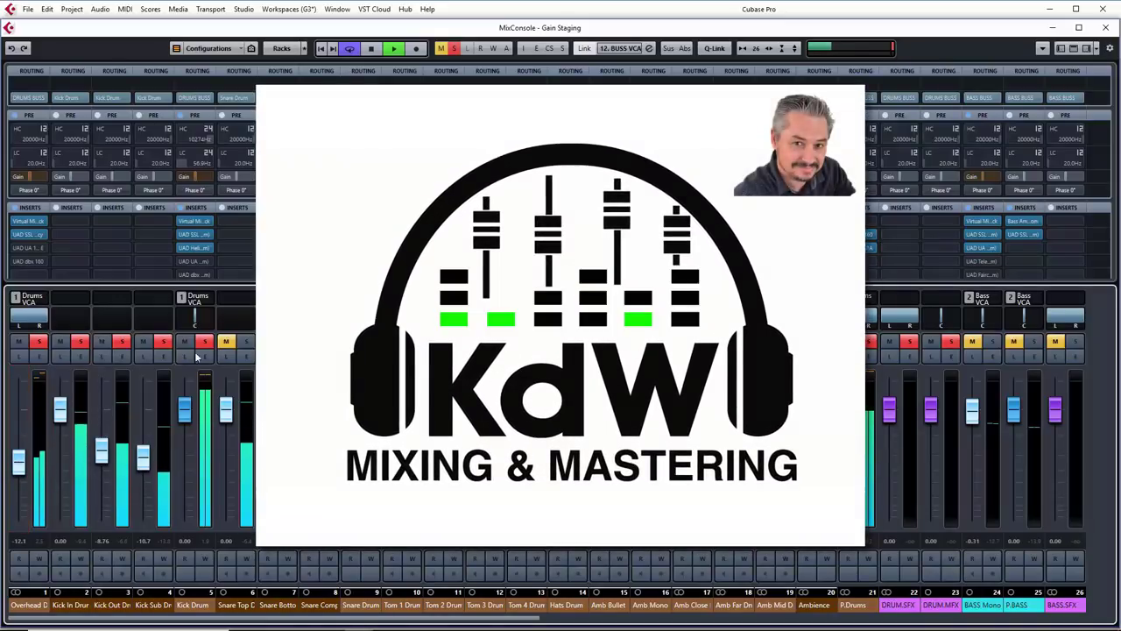
mouse_move(184, 410)
left_mouse_down()
mouse_move(184, 471)
mouse_move(184, 425)
left_mouse_up()
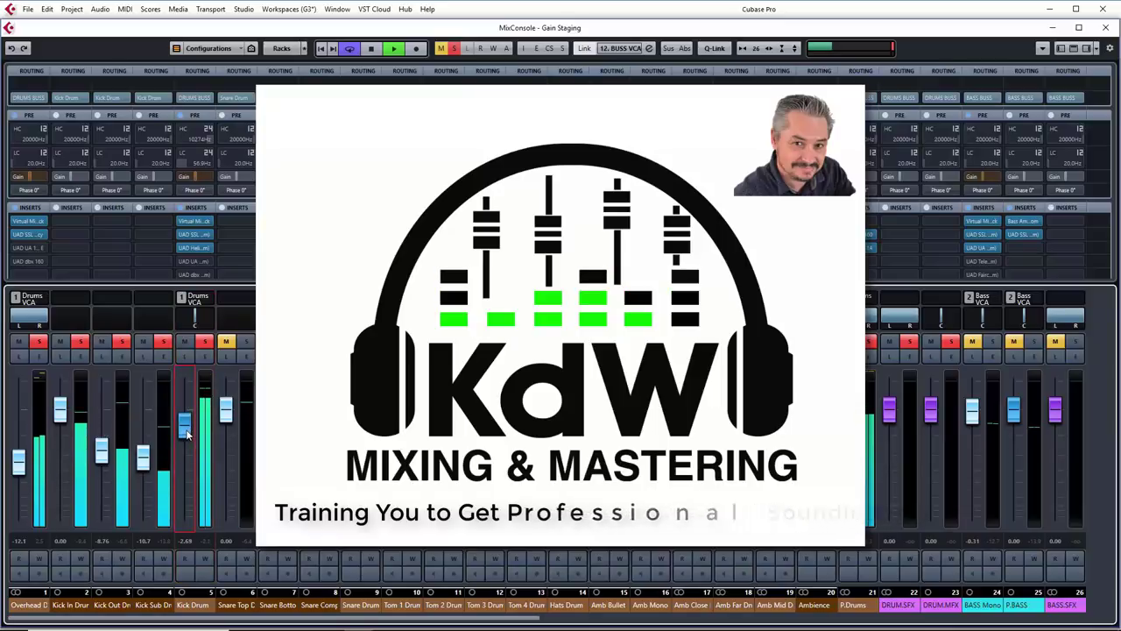
left_click_drag(19, 461, 17, 472)
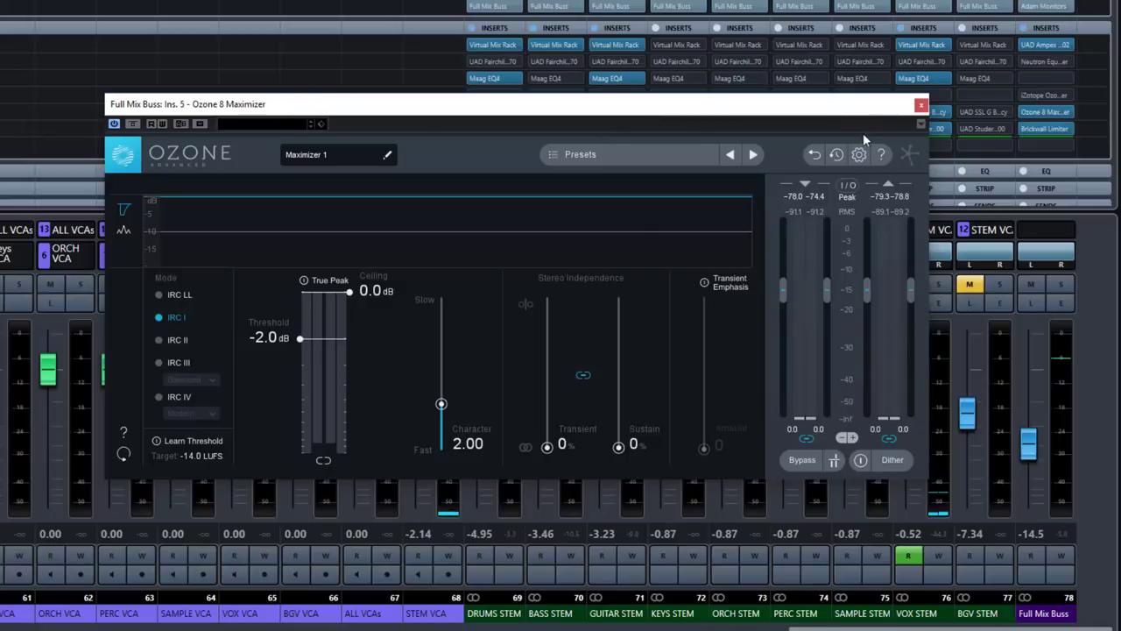
Load the full Ozone 8 plug-in into the third insert slot of the Full Mix Buss and show its Maximizer module.
mouse_move(1054, 112)
left_click(1056, 77)
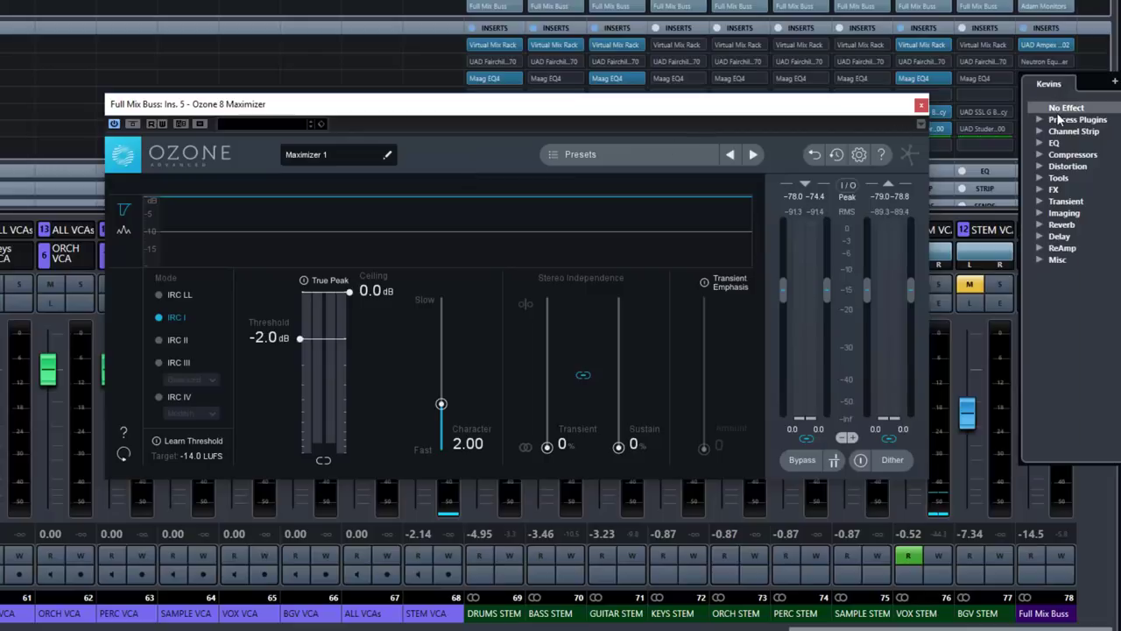
type("ozone")
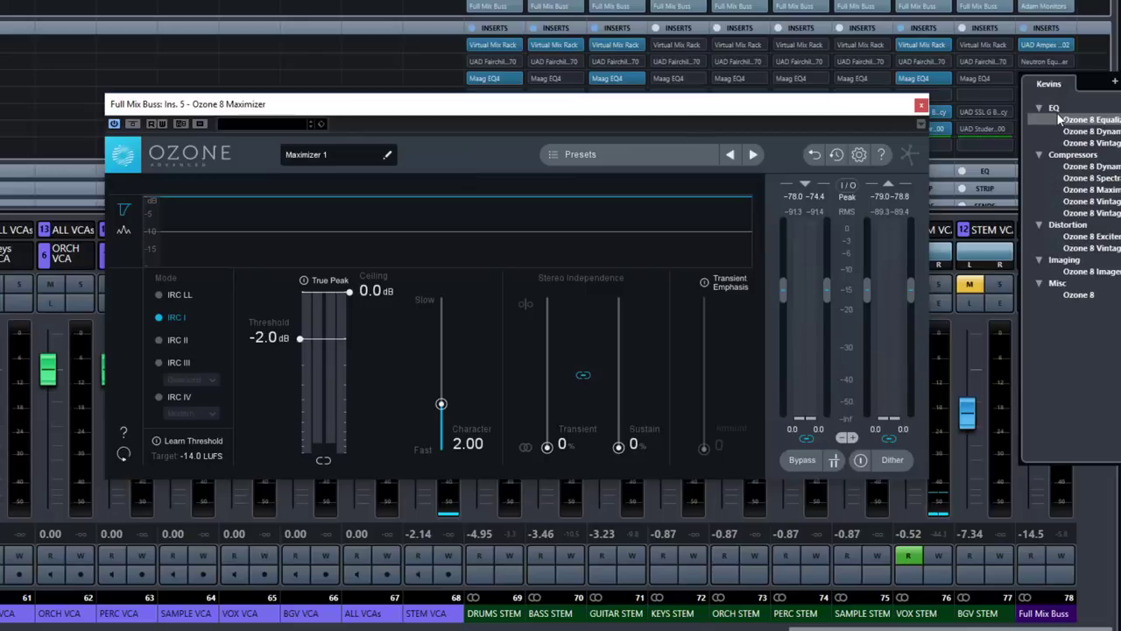
left_click(1074, 296)
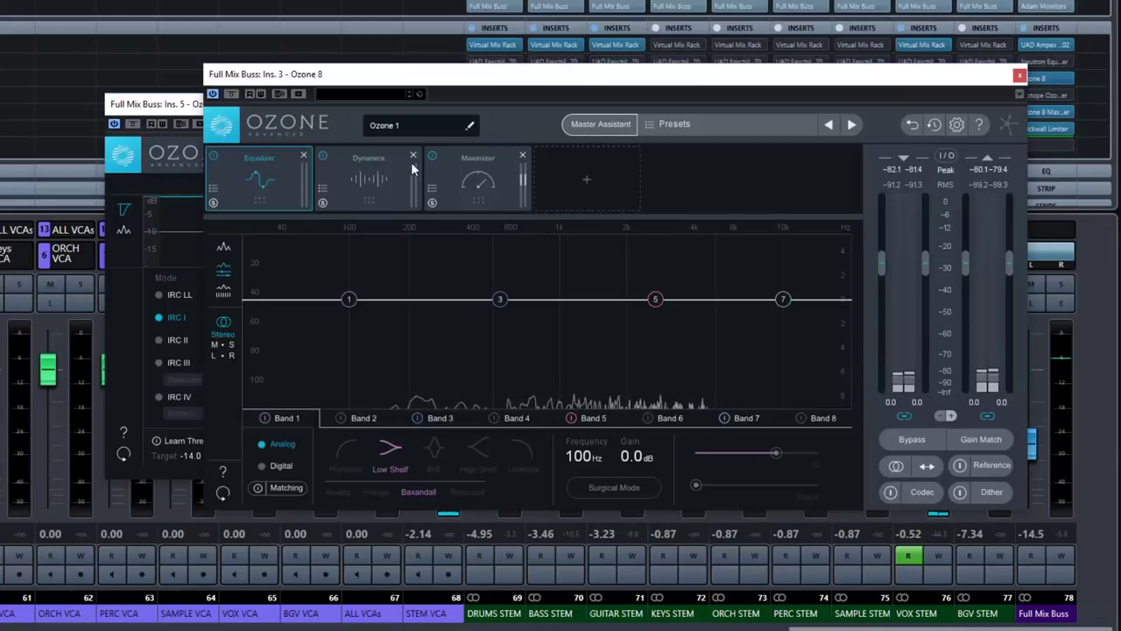
left_click(491, 159)
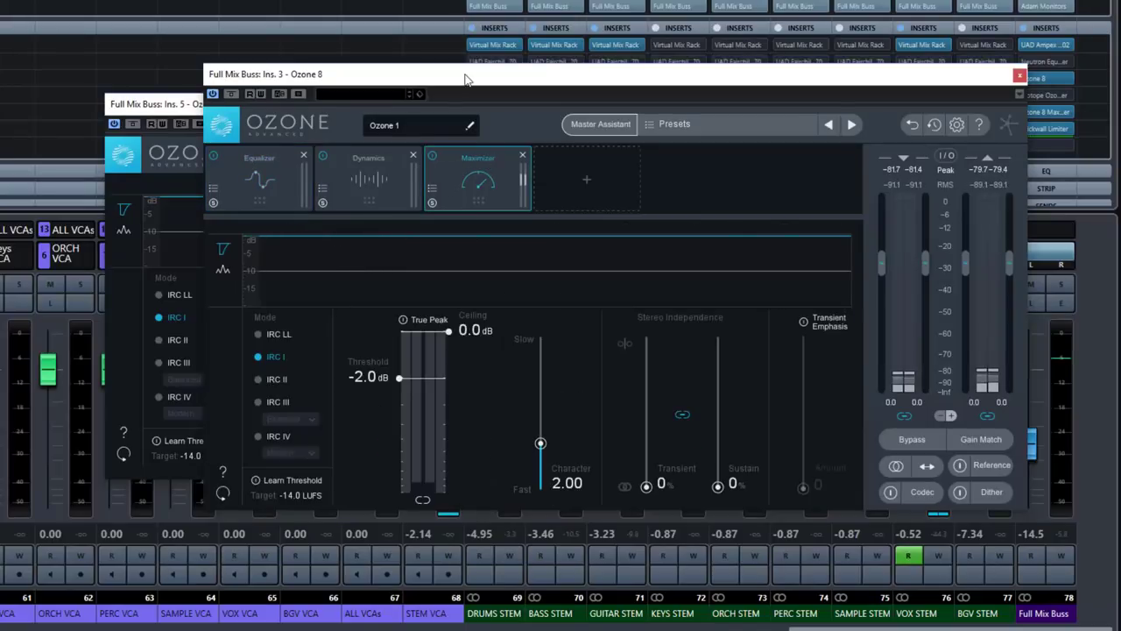
left_click_drag(469, 77, 558, 48)
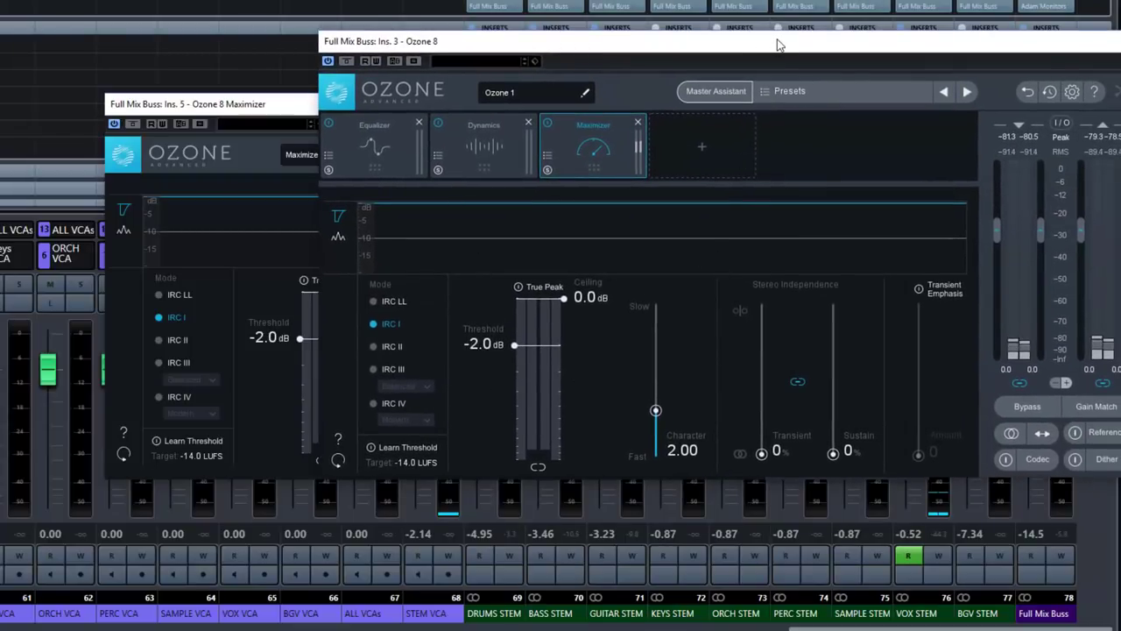
left_click_drag(777, 44, 661, 68)
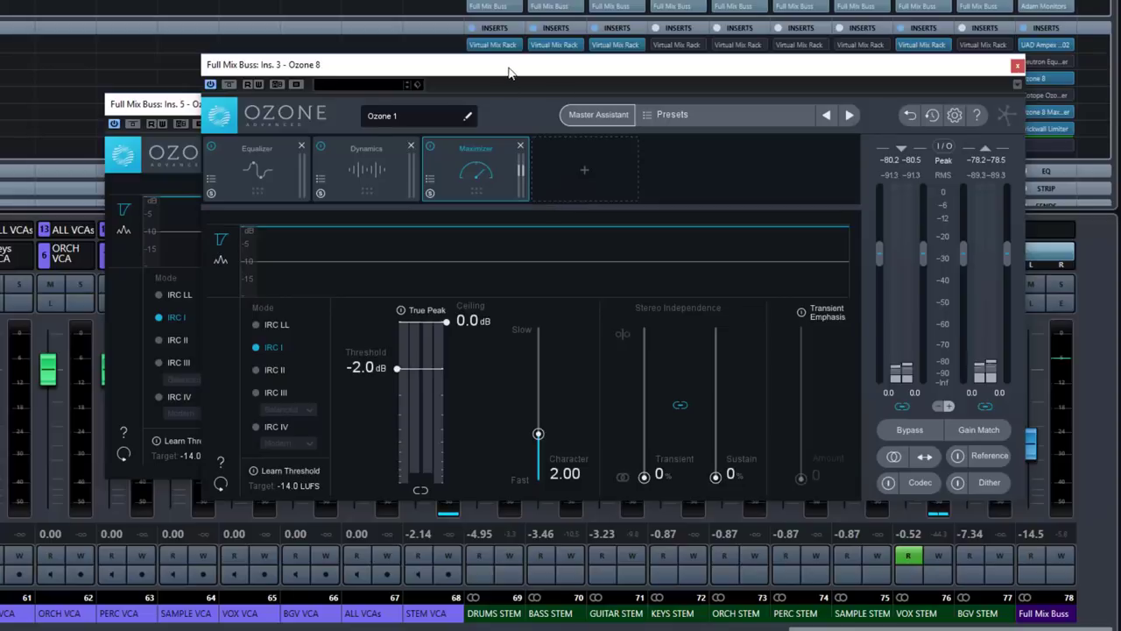
left_click_drag(510, 66, 791, 130)
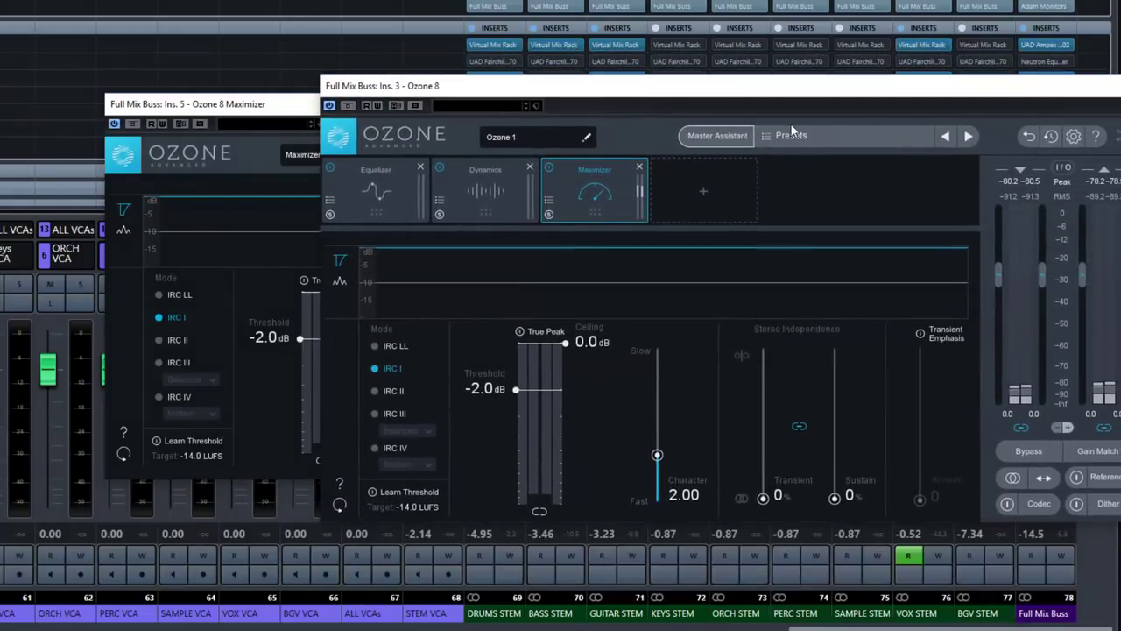
Remove Ozone 8 from the third insert slot of the Full Mix Buss.
left_click(1069, 78)
left_click(1069, 79)
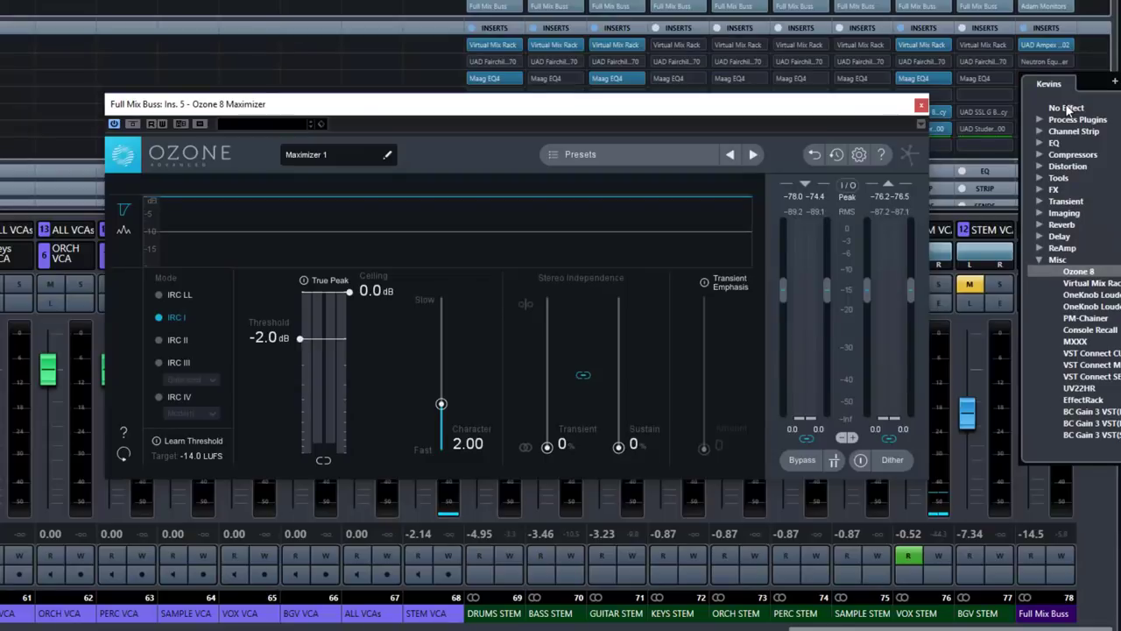
left_click(1067, 107)
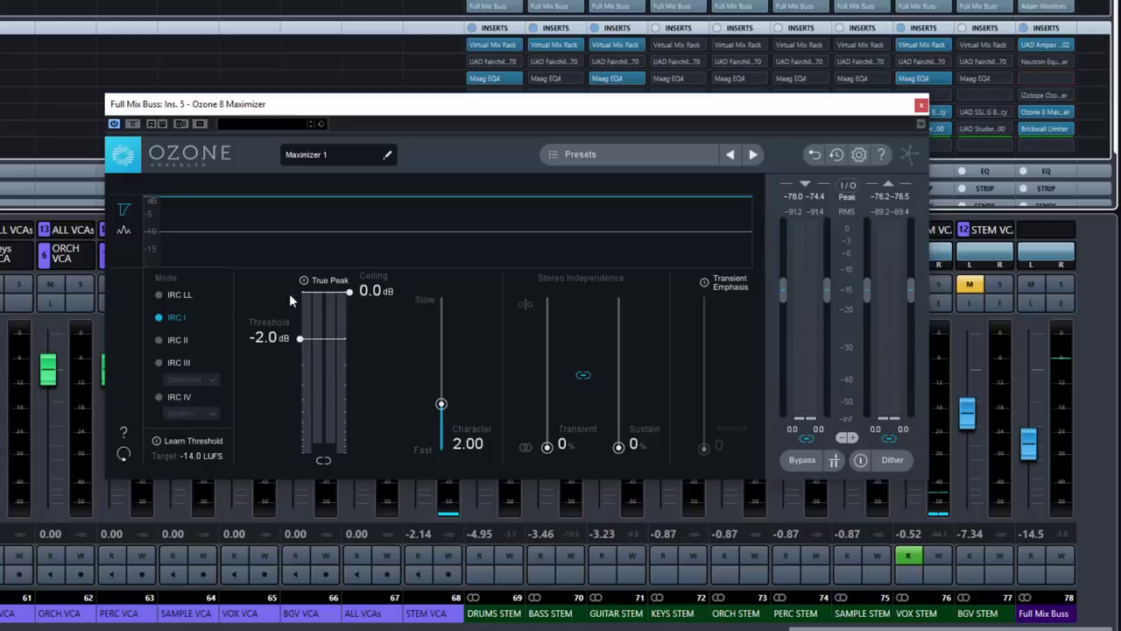
View the Maximizer's spectrum display and return to the gain reduction trace.
left_click(125, 227)
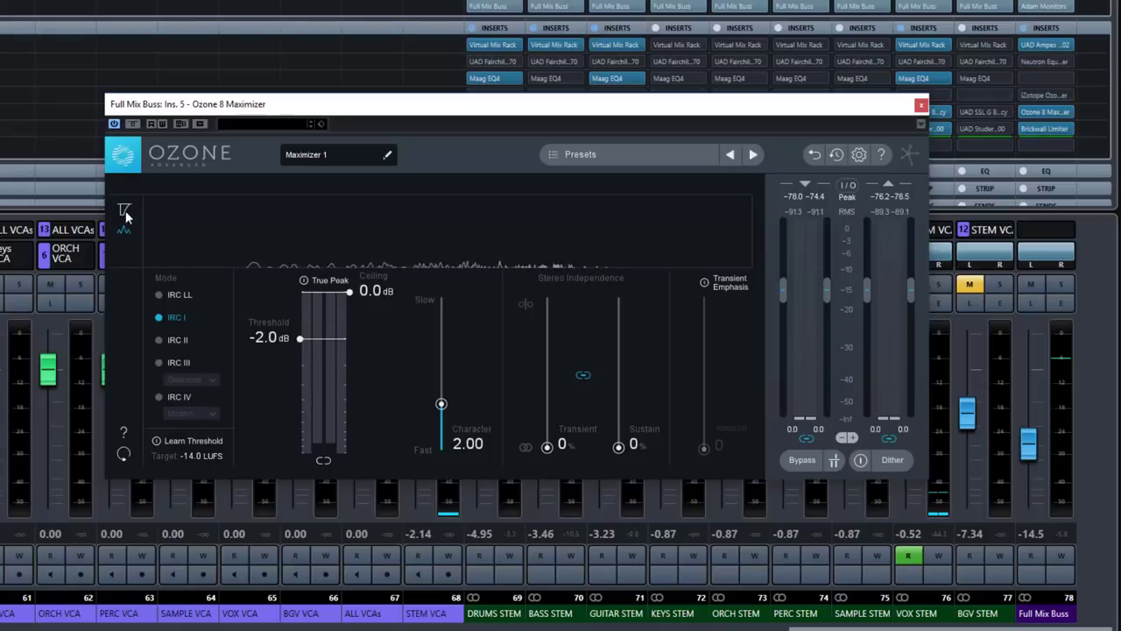
left_click(124, 225)
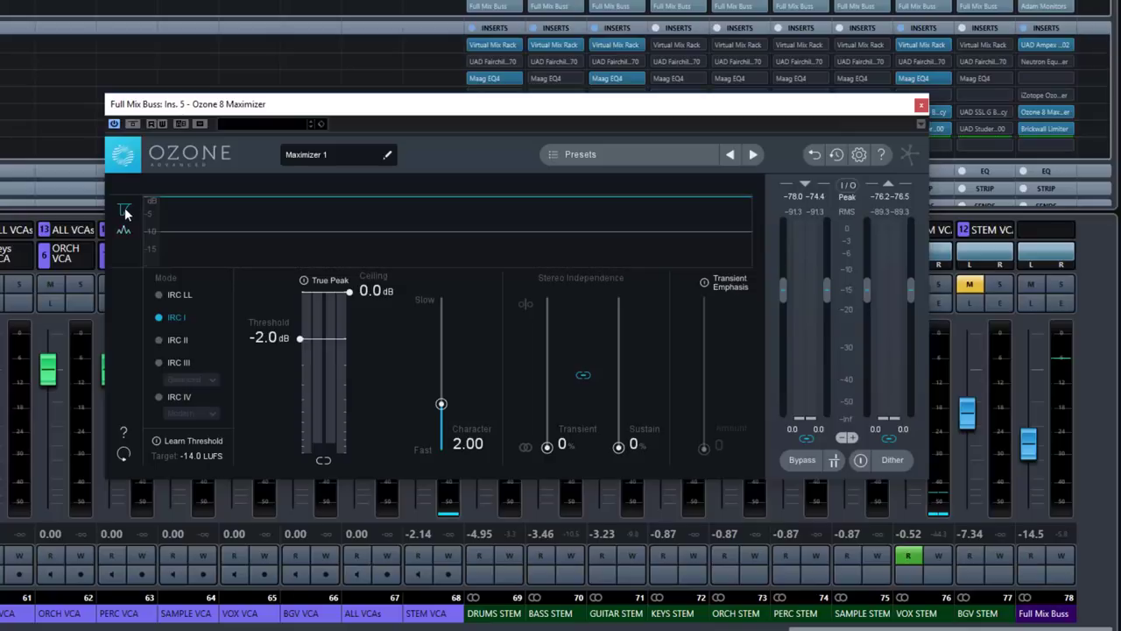
left_click(124, 222)
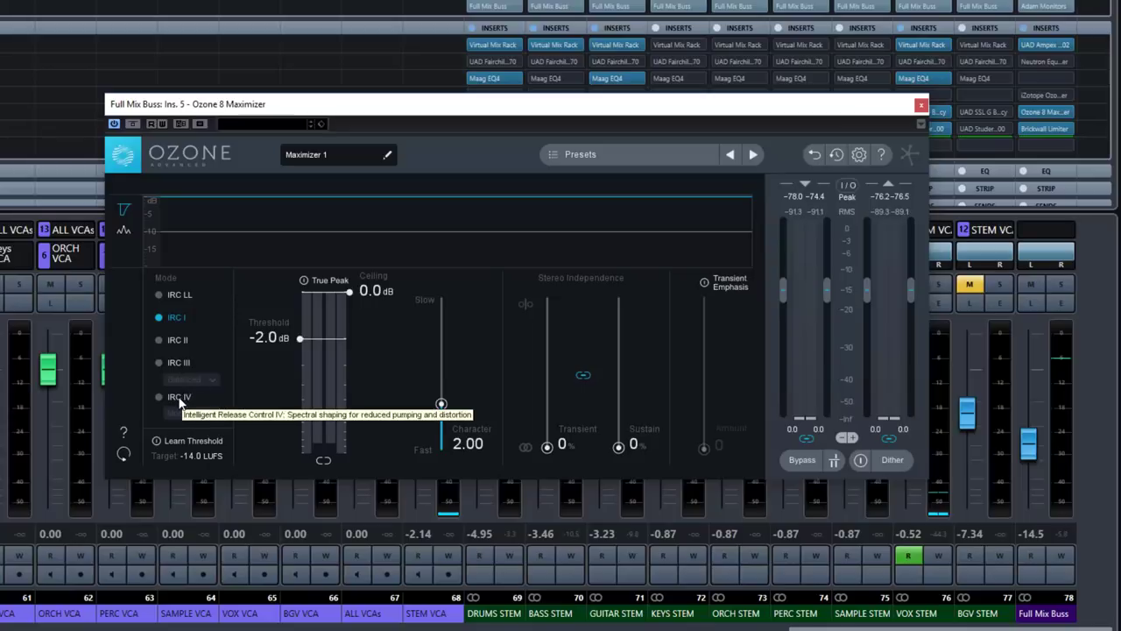
Try the Maximizer's IRC IV and IRC III modes, switch to IRC II, and check the IRC LL and IRC I descriptions.
left_click(169, 340)
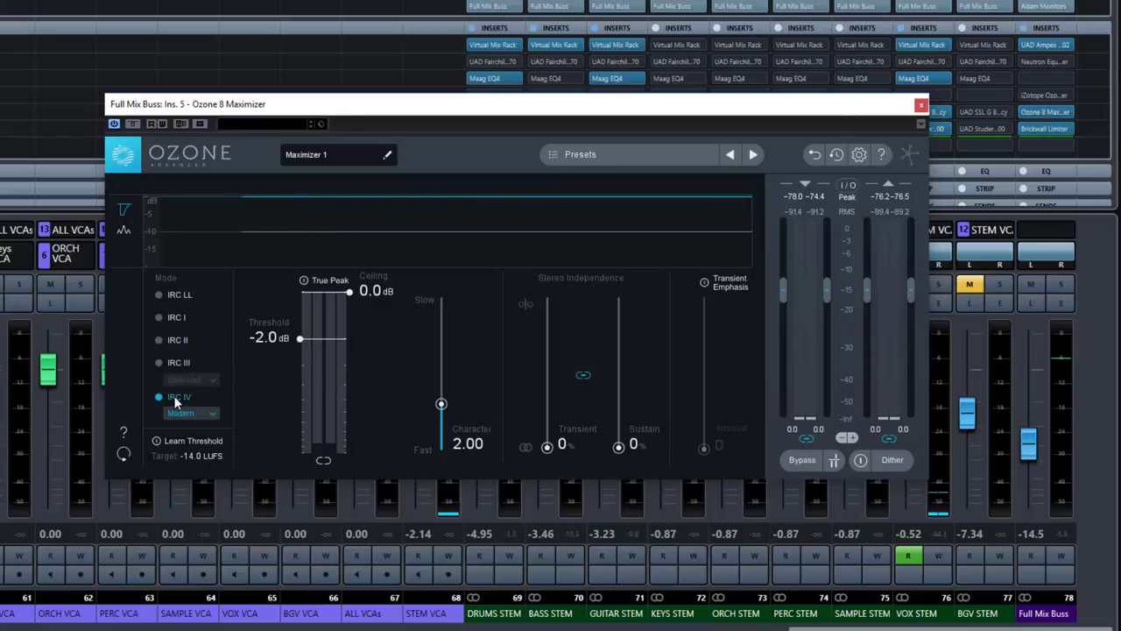
left_click(175, 361)
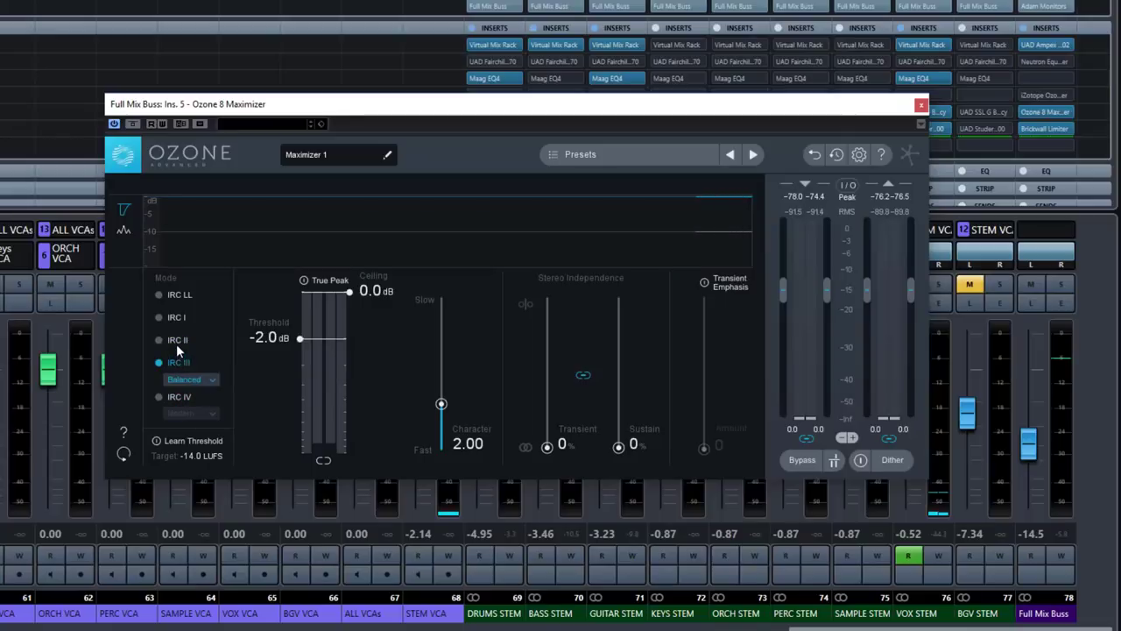
left_click(176, 341)
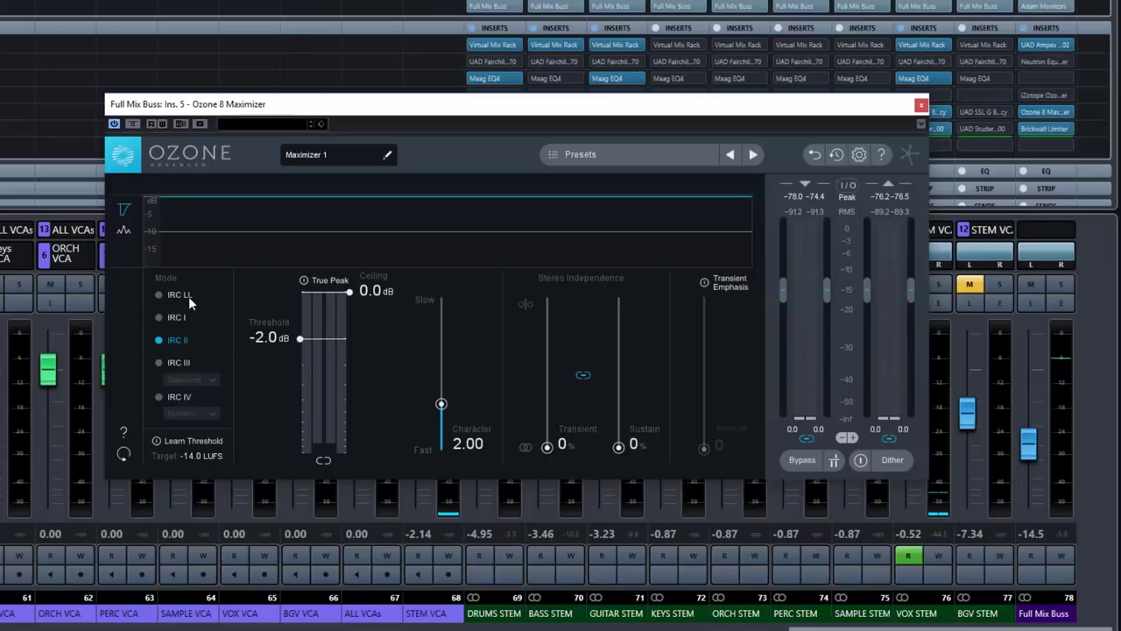
mouse_move(189, 296)
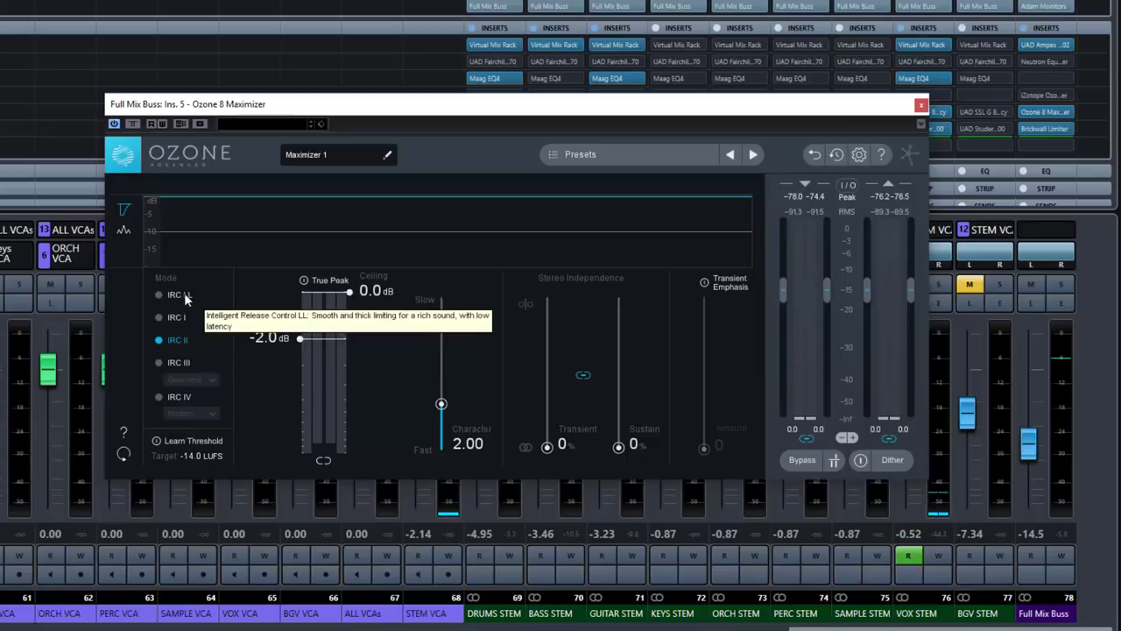
mouse_move(176, 322)
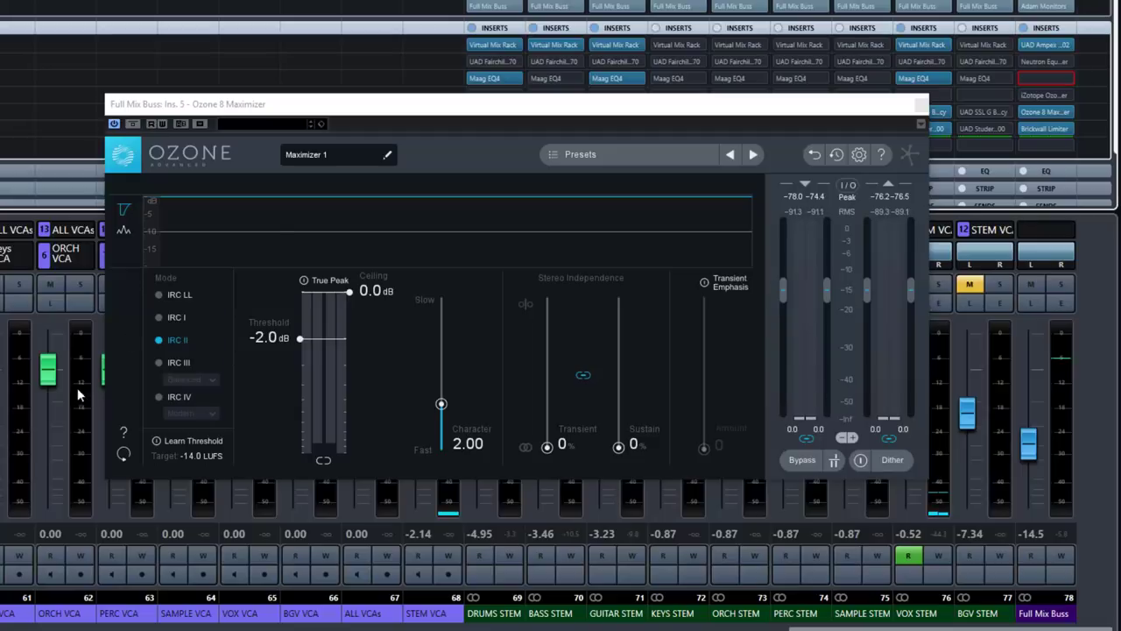
Switch the Maximizer to IRC III mode and review its style options, keeping Balanced.
left_click(158, 362)
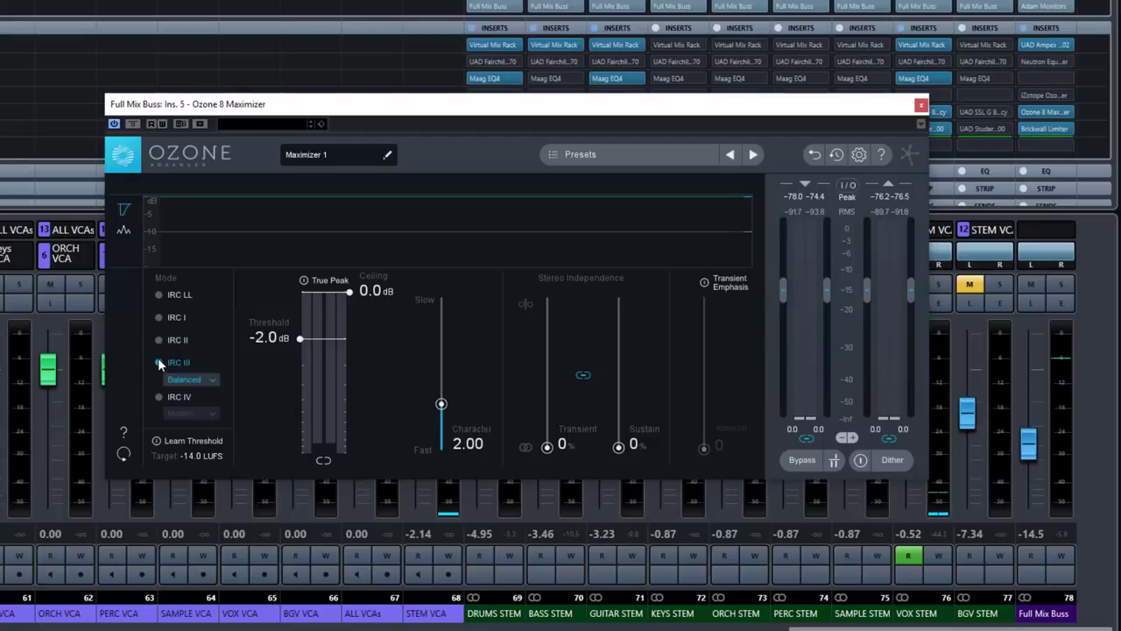
left_click(209, 378)
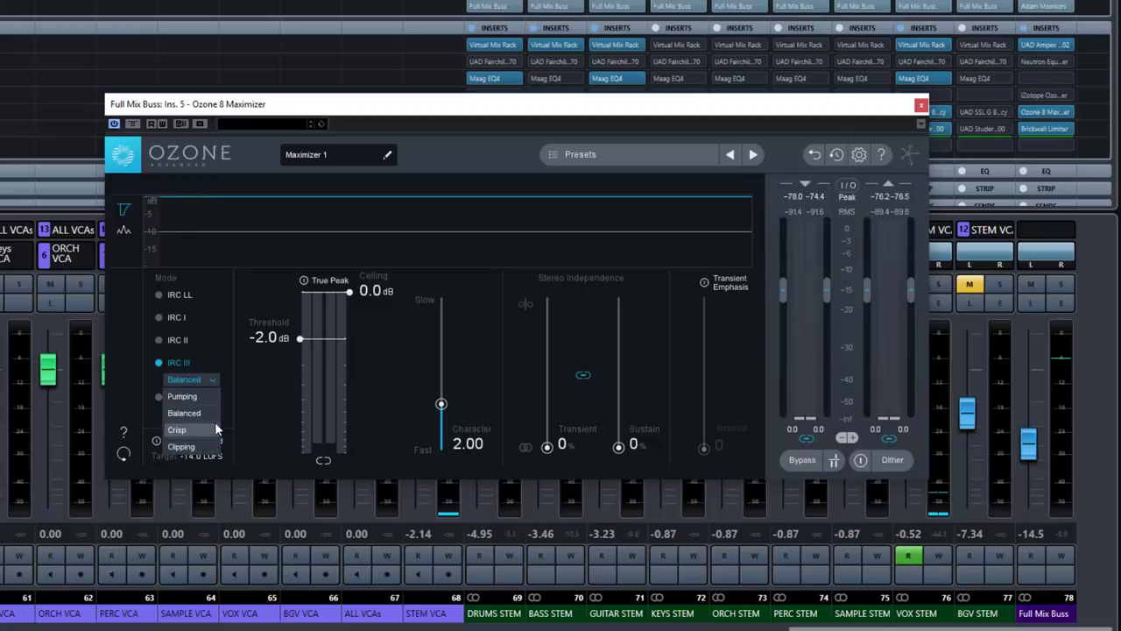
left_click(224, 376)
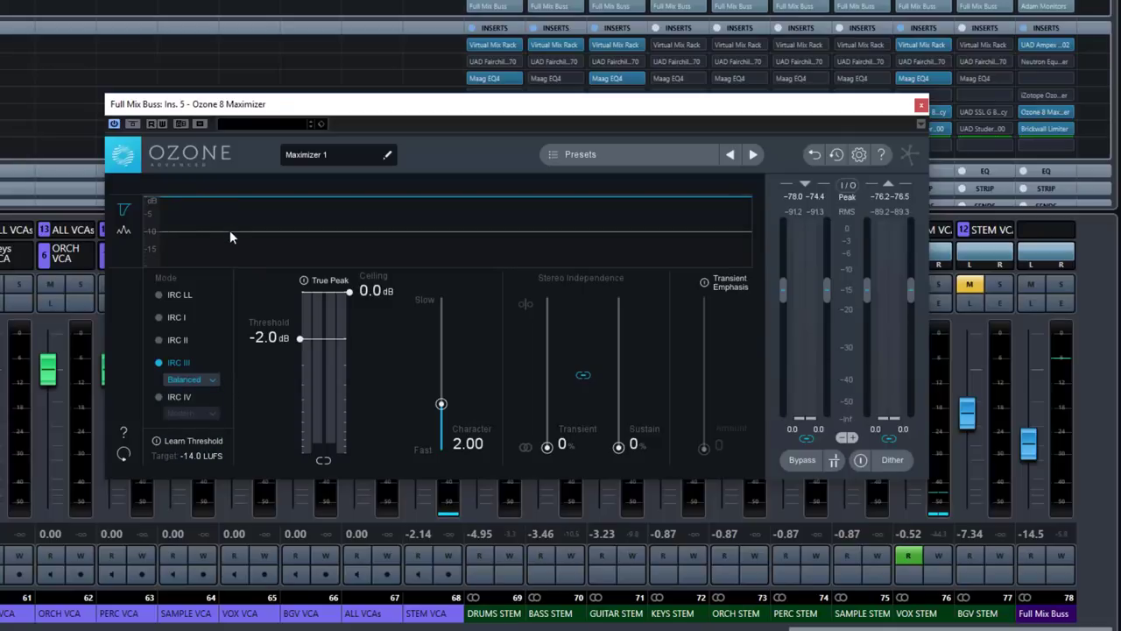
left_click(211, 381)
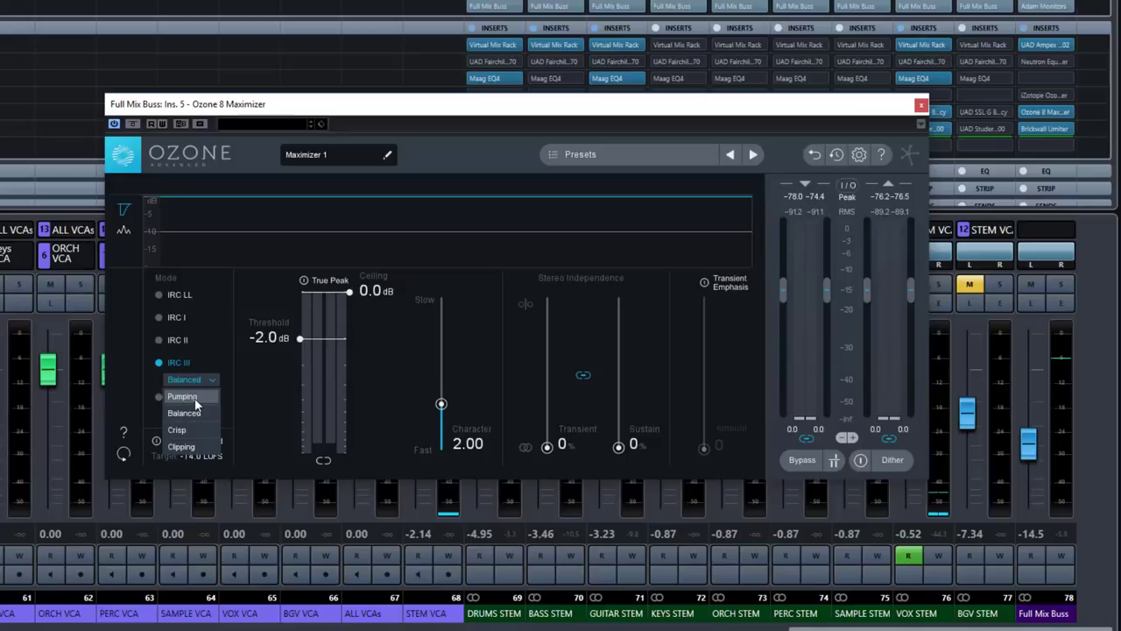
left_click(228, 338)
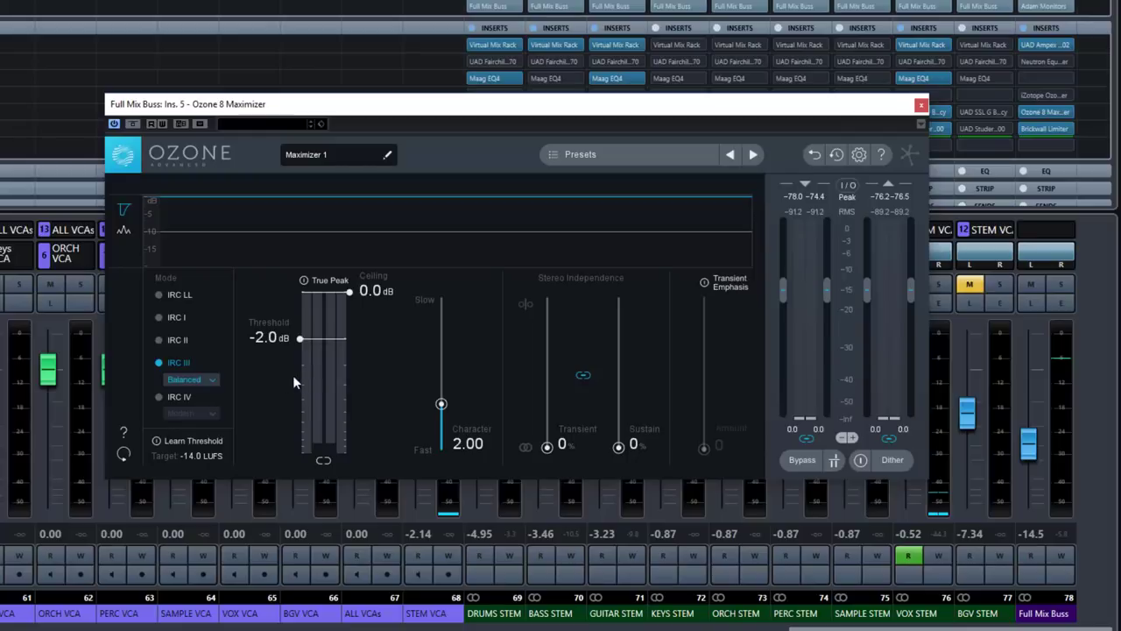
Set the Maximizer's limiting mode to IRC IV with the Modern style.
left_click(174, 396)
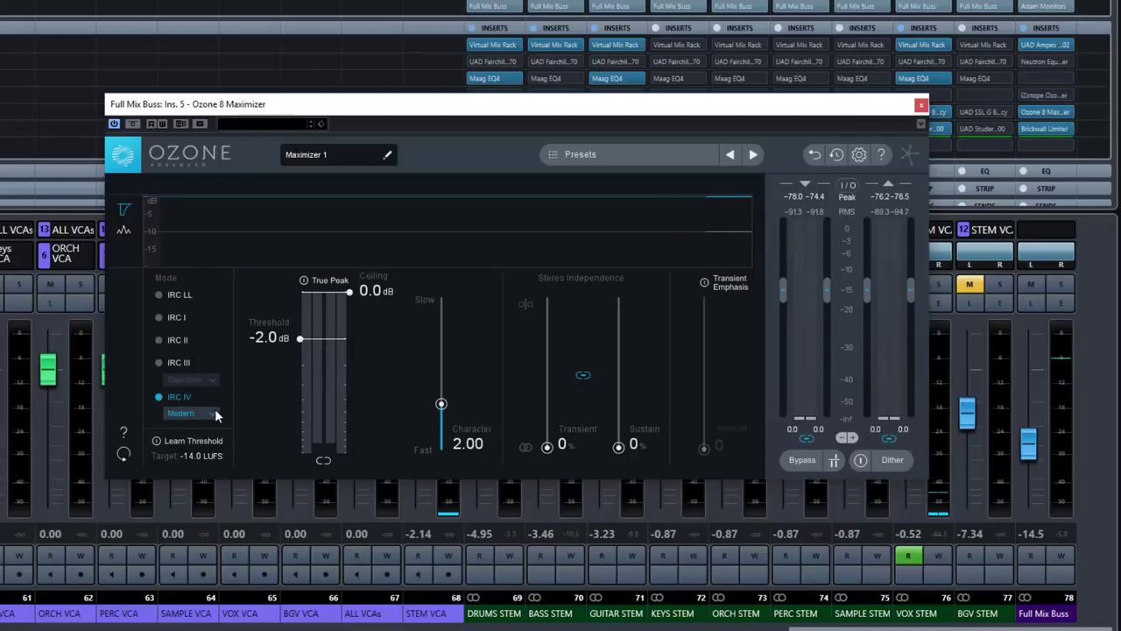
left_click(215, 408)
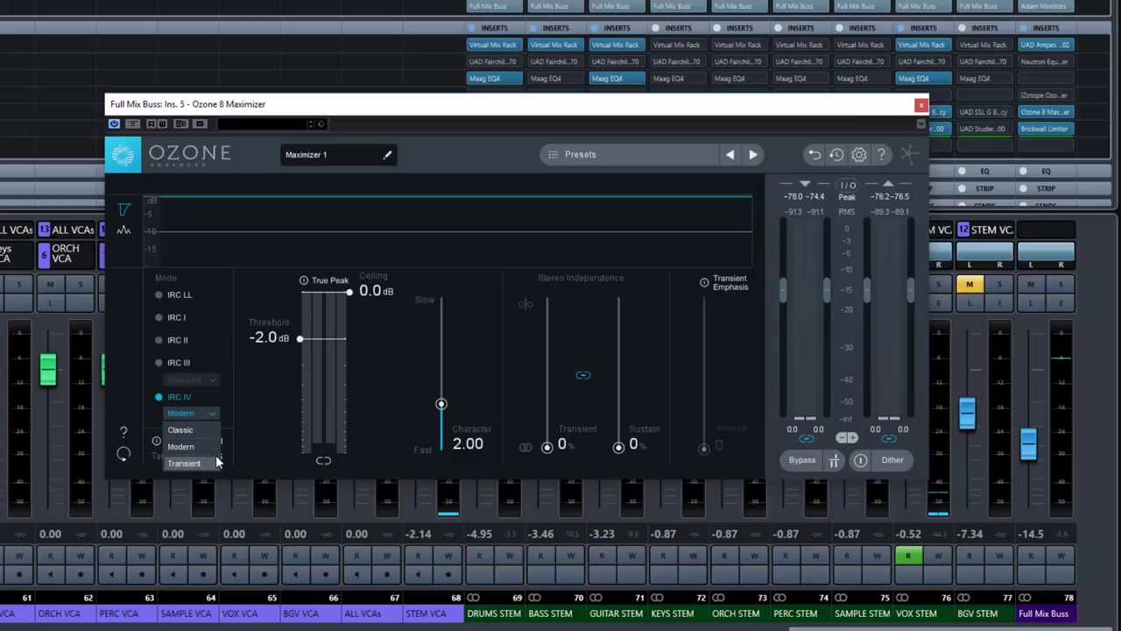
left_click(210, 447)
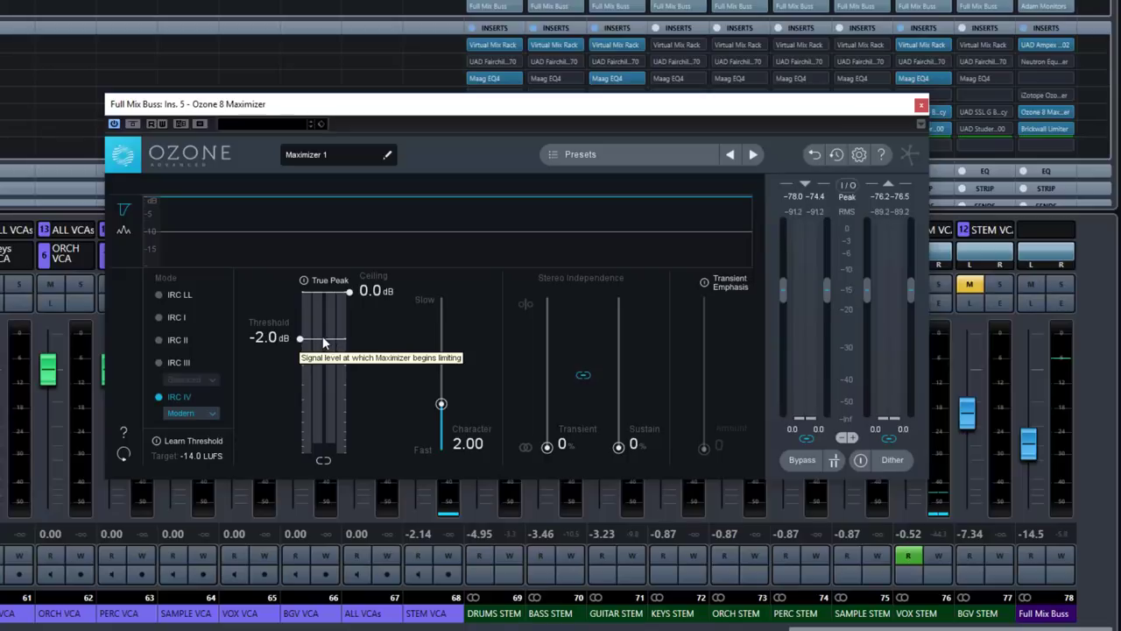
Try a -7.9 dB threshold, bring it back up to -1.9 dB, and toggle Learn Threshold on and off.
left_click_drag(301, 343, 293, 401)
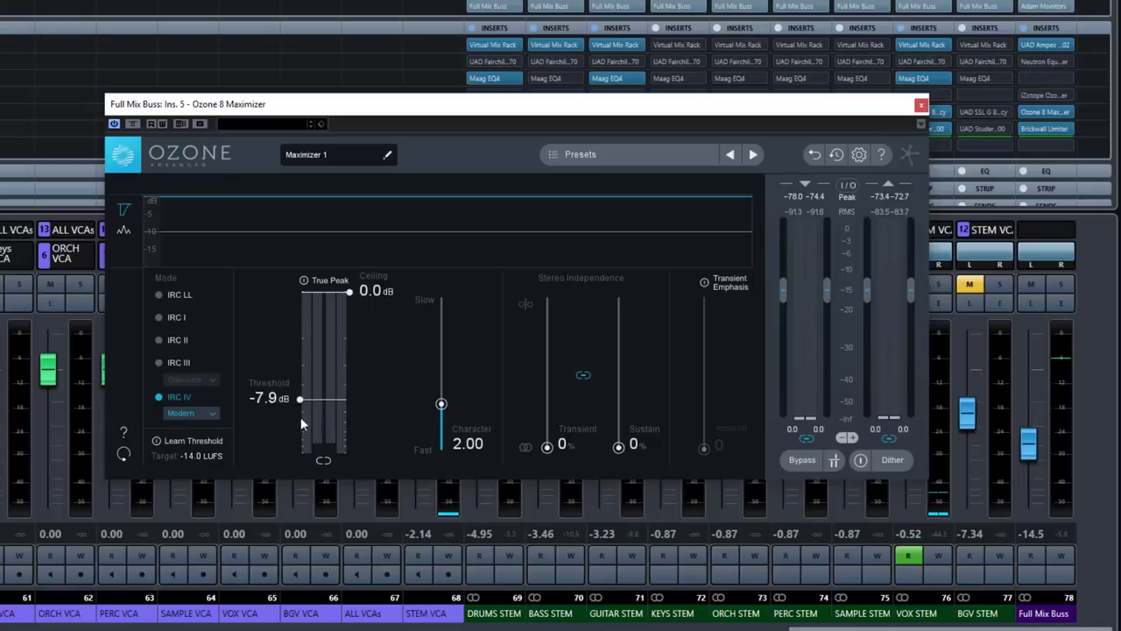
left_click_drag(297, 397, 294, 338)
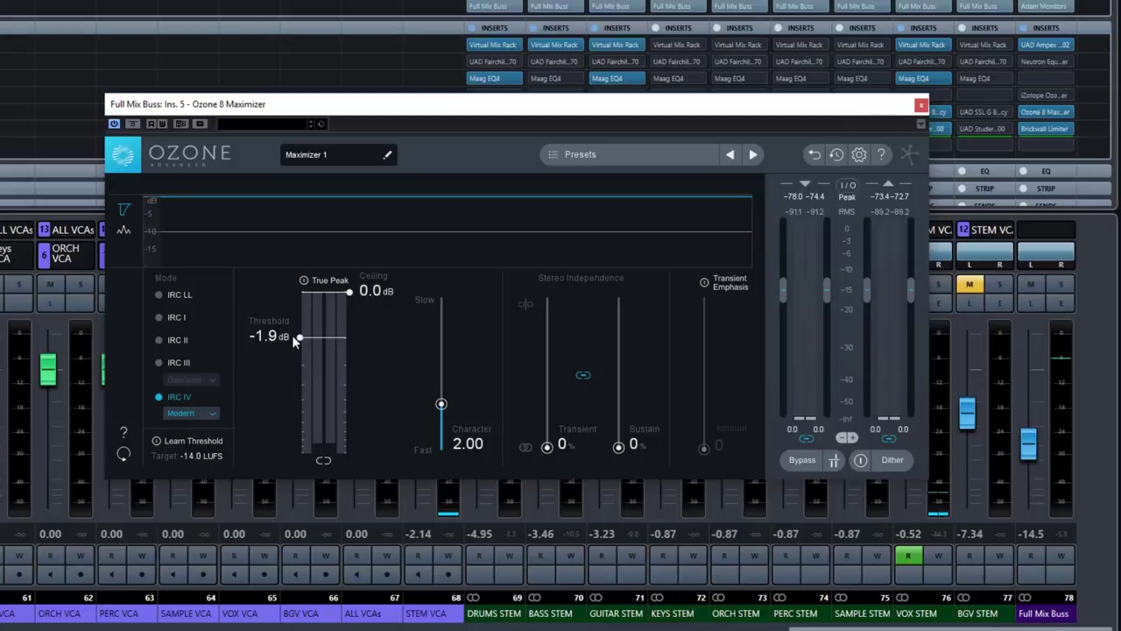
left_click(156, 440)
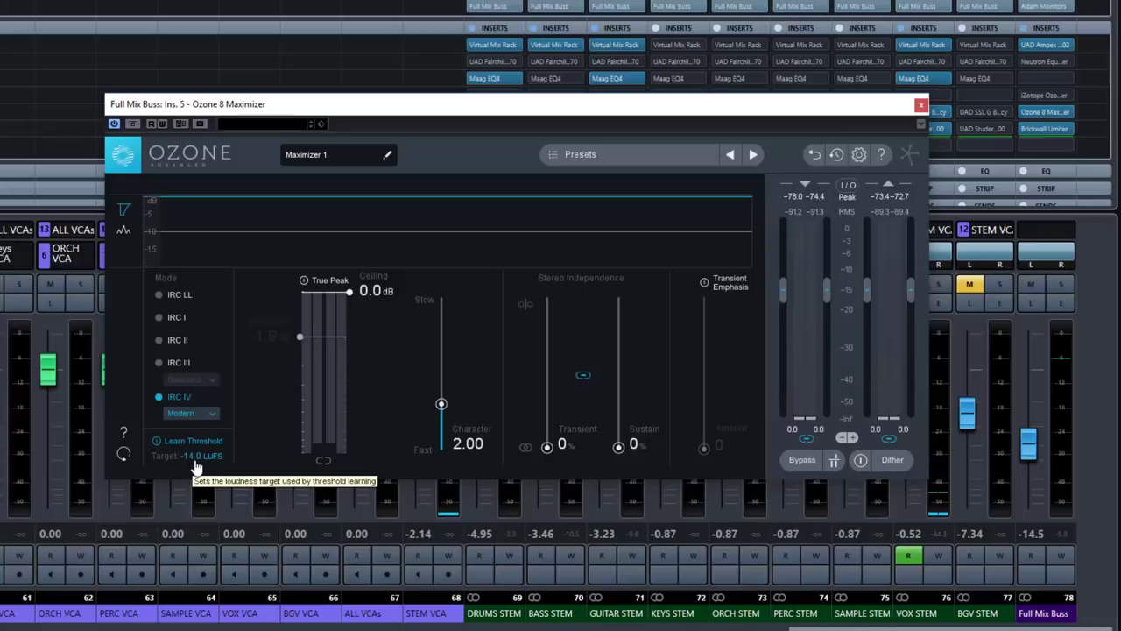
left_click(167, 442)
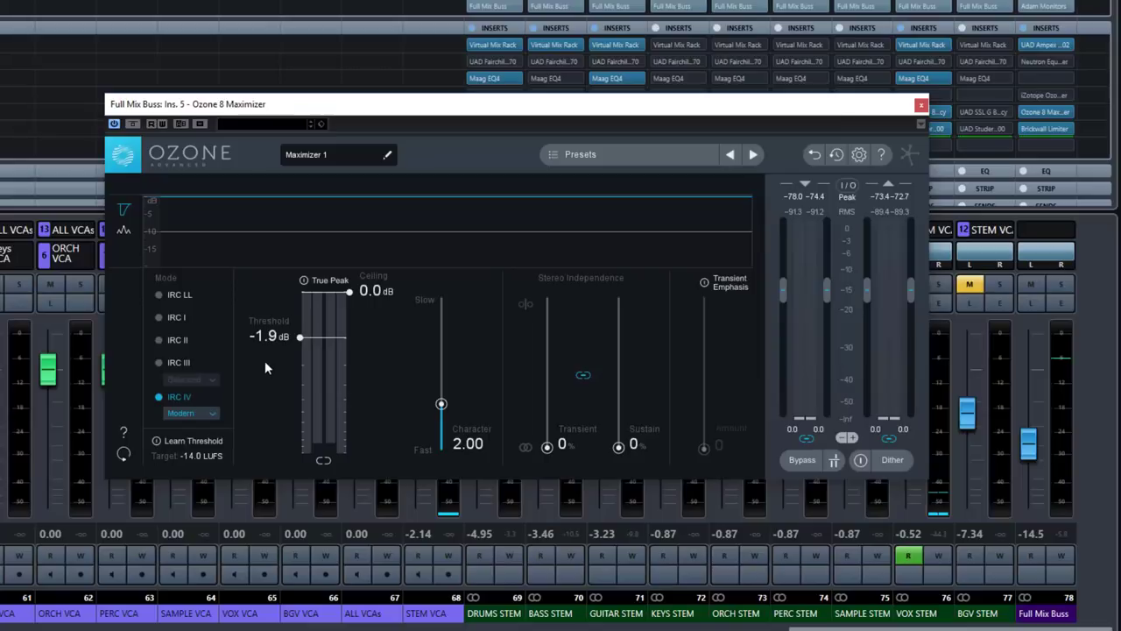
Try a threshold of -2.9 dB, settle it at -2.0 dB, and set the Maximizer's ceiling to -0.3 dB.
mouse_move(301, 338)
left_mouse_down()
mouse_move(304, 396)
mouse_move(310, 351)
left_mouse_up()
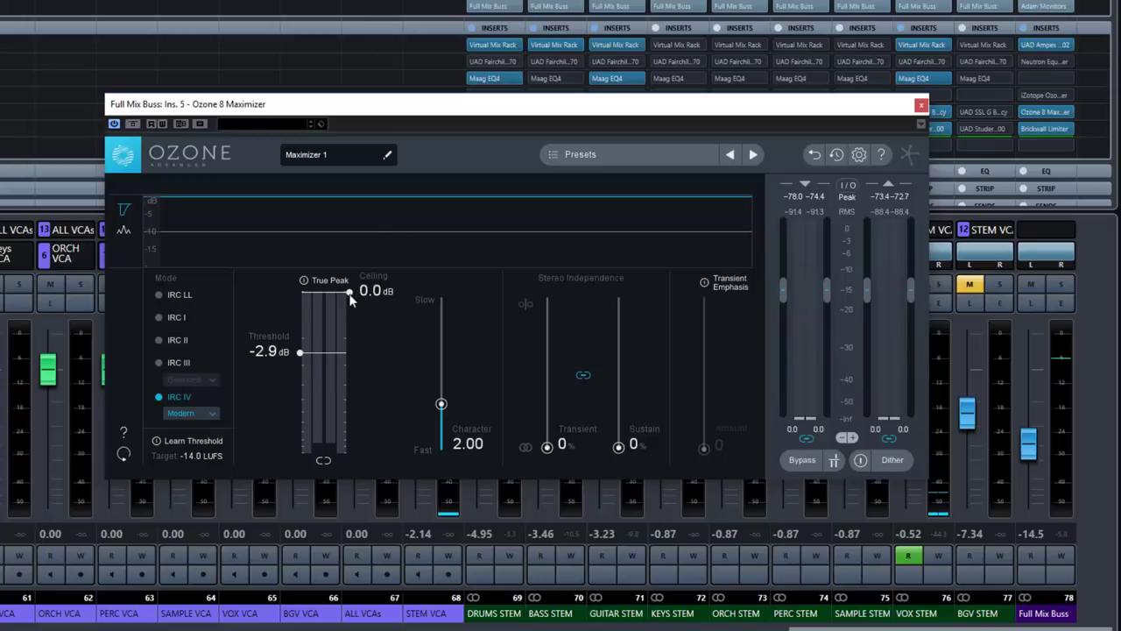
mouse_move(351, 295)
left_mouse_down()
mouse_move(361, 334)
mouse_move(369, 289)
left_mouse_up()
left_click_drag(301, 354, 301, 338)
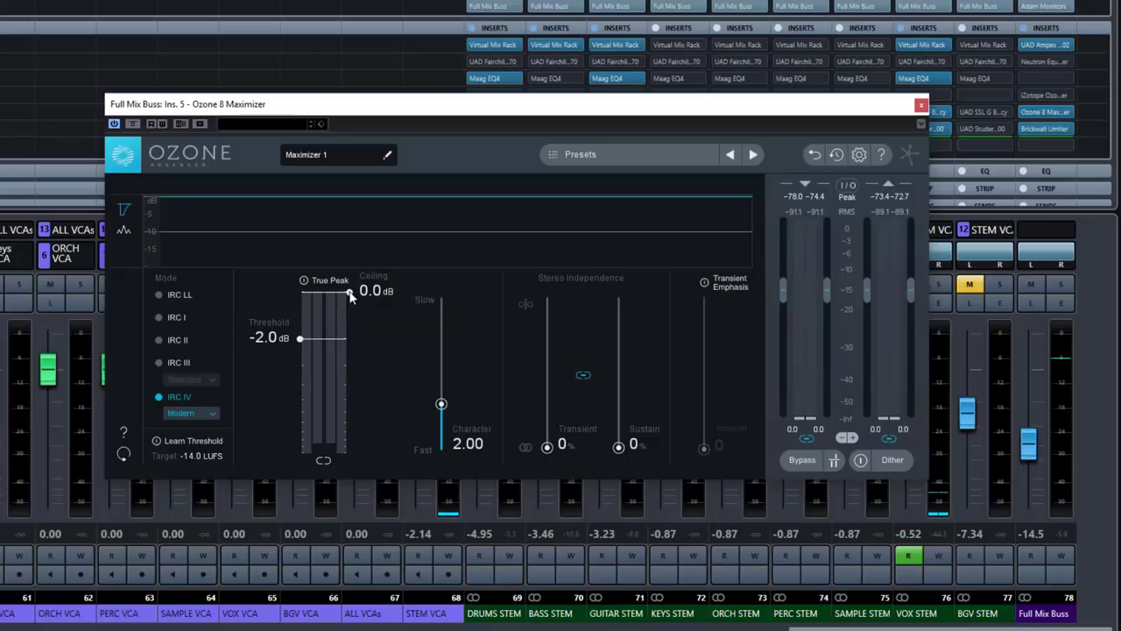
left_click_drag(349, 294, 354, 305)
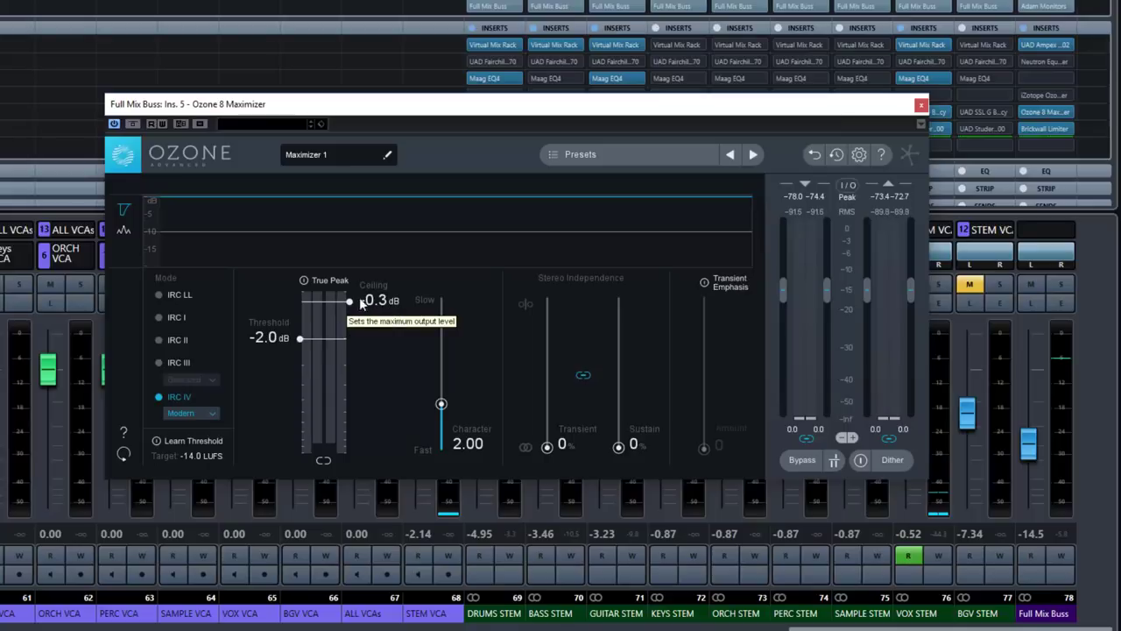
Try the Maximizer's ceiling at -1.0 and 0.0 dB, settle it at -1.0 dB, and enable True Peak limiting.
left_click_drag(349, 301, 351, 319)
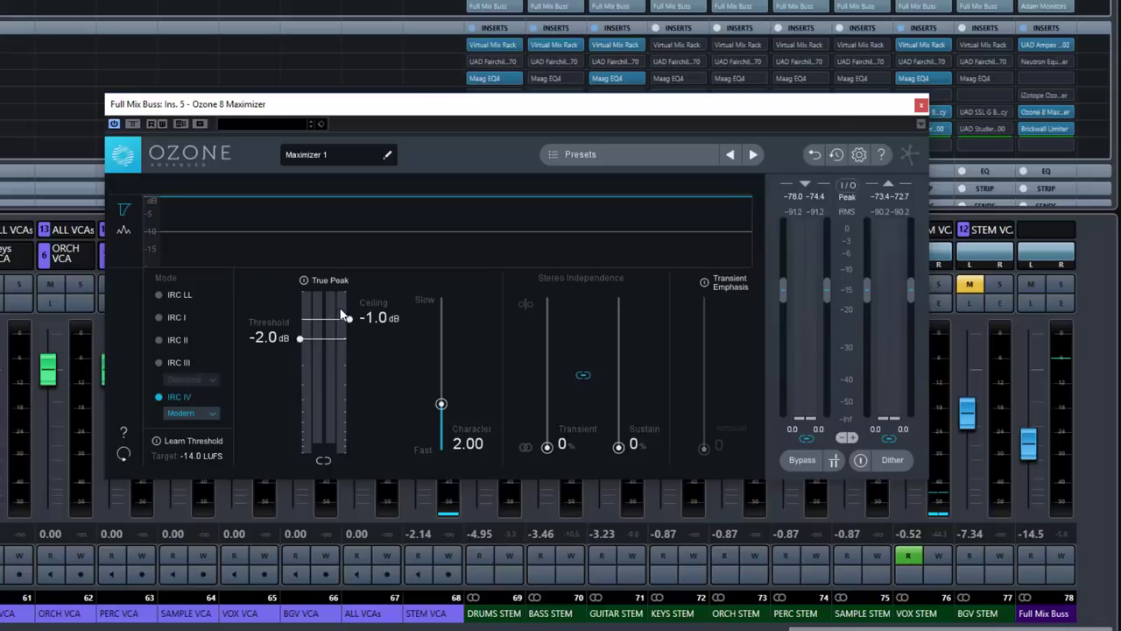
left_click_drag(348, 317, 350, 319)
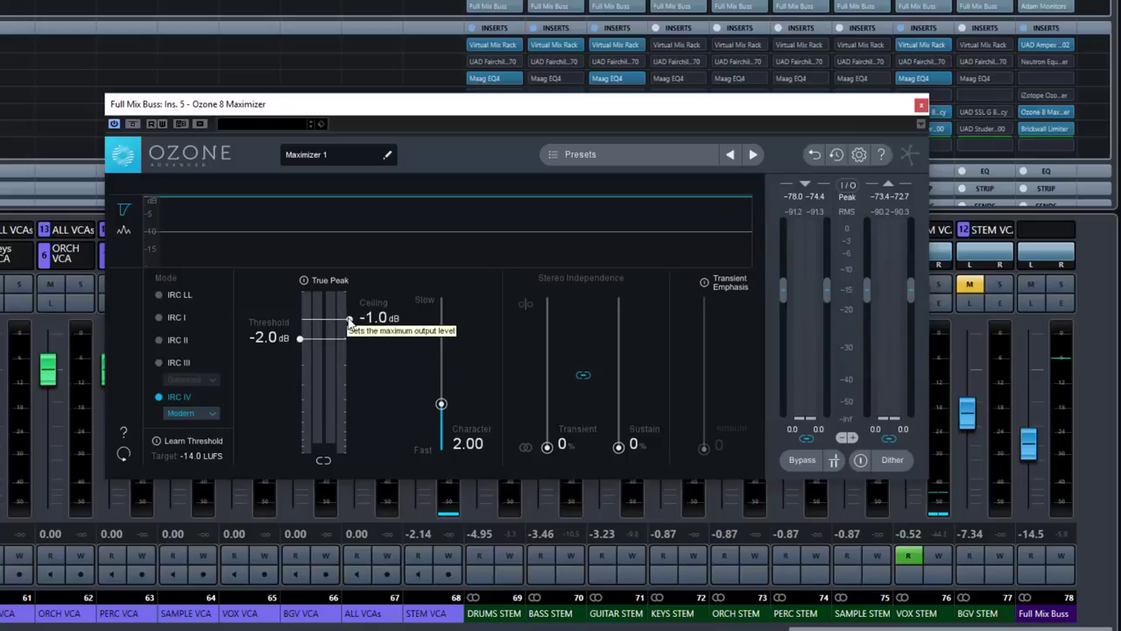
left_click_drag(350, 321, 353, 295)
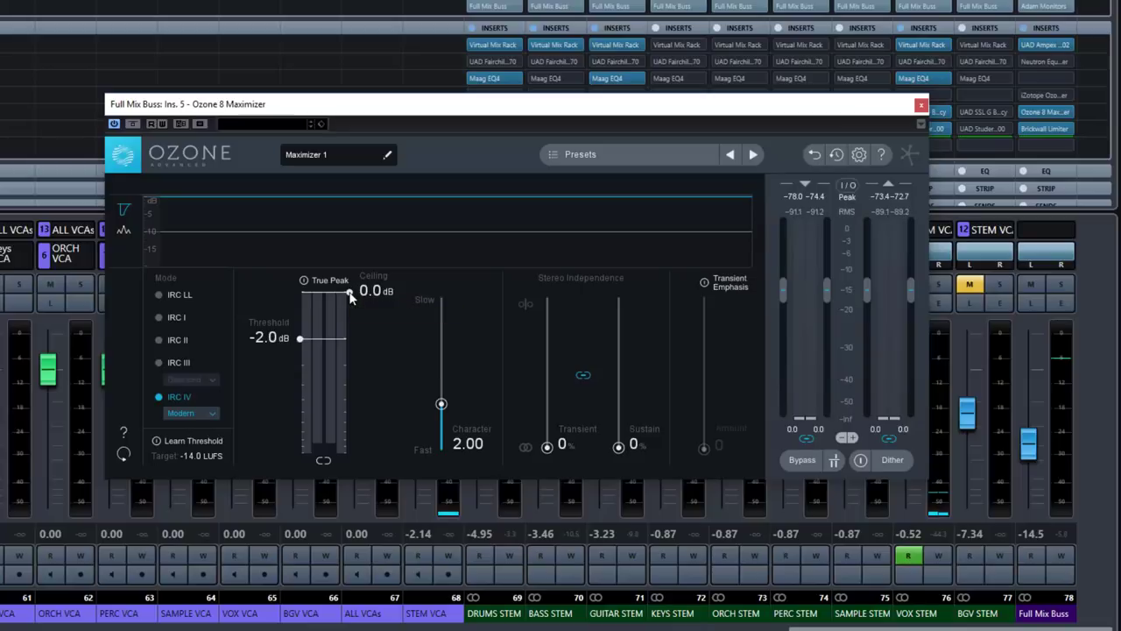
left_click_drag(350, 292, 349, 305)
left_click_drag(349, 304, 352, 324)
left_click(304, 281)
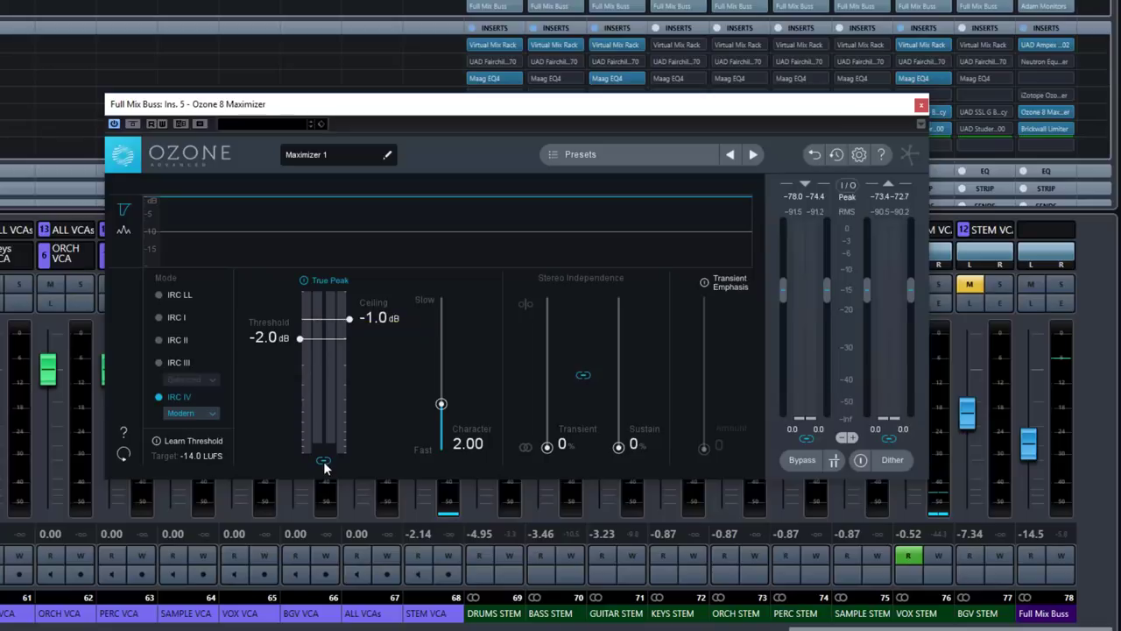
Lower the linked threshold and ceiling to -2.8 and -1.8 dB, then unlink them and set -2.7 dB threshold and -1.0 dB ceiling.
mouse_move(300, 342)
left_mouse_down()
mouse_move(298, 326)
mouse_move(305, 380)
mouse_move(308, 350)
left_mouse_up()
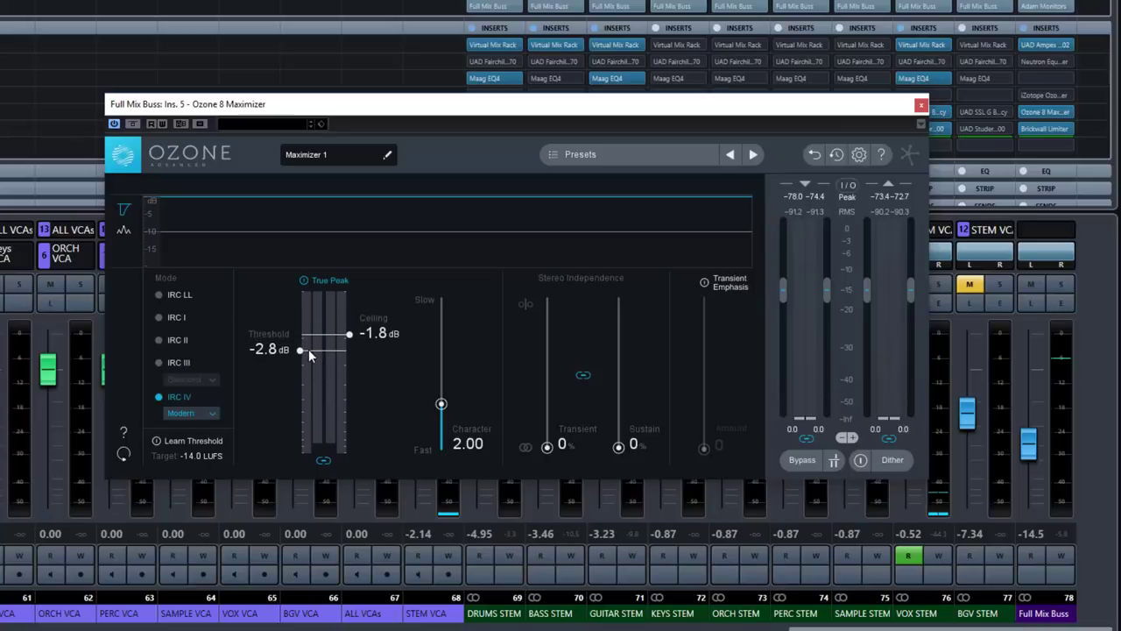
left_click(323, 462)
left_click_drag(296, 350, 354, 318)
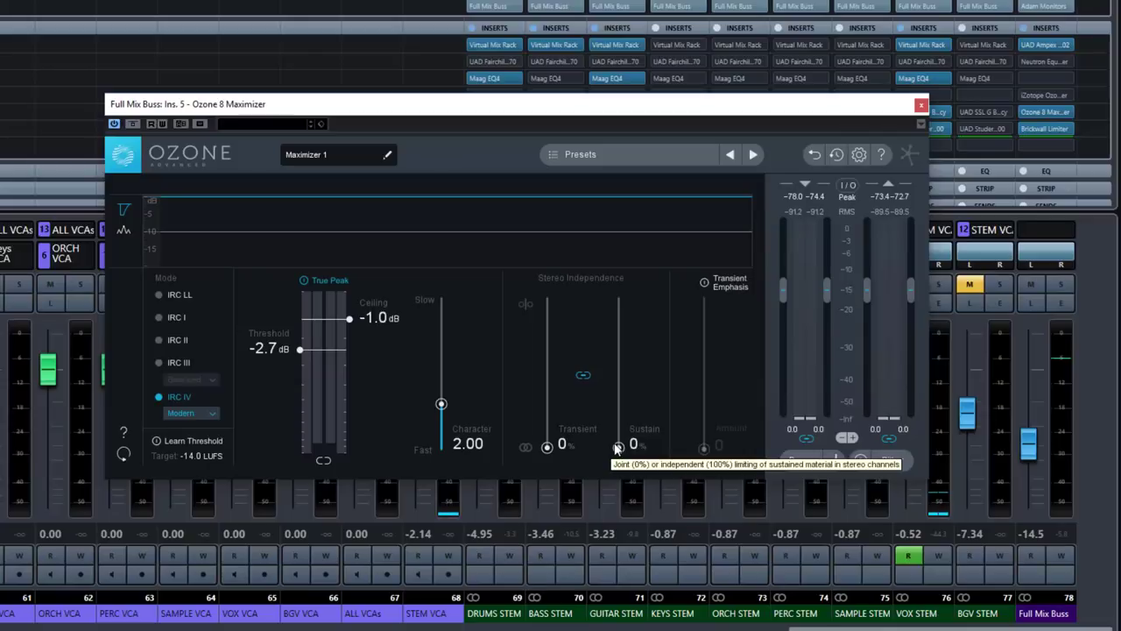
Try the linked Stereo Independence amounts at 100% and 58%, and toggle Transient Emphasis on and off.
left_click_drag(617, 448, 637, 271)
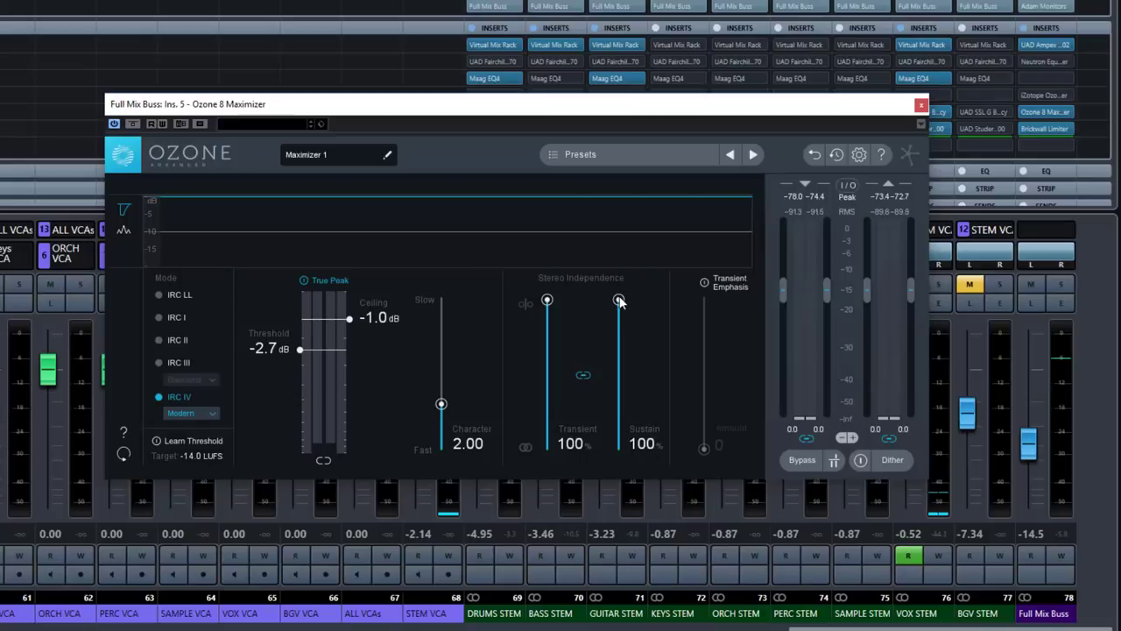
left_click_drag(618, 300, 618, 362)
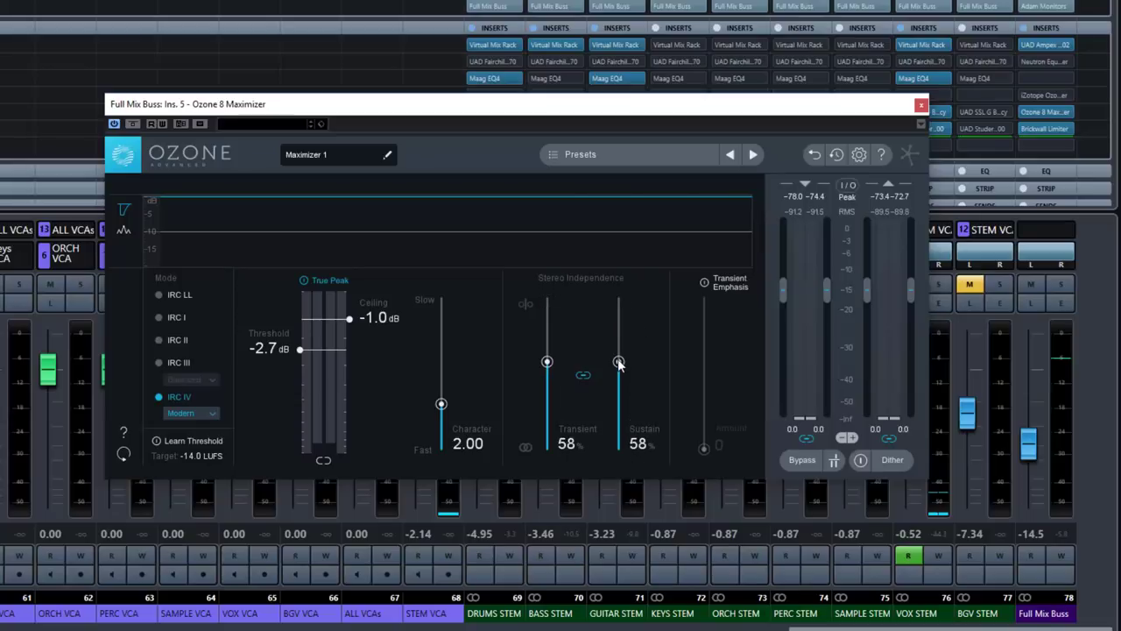
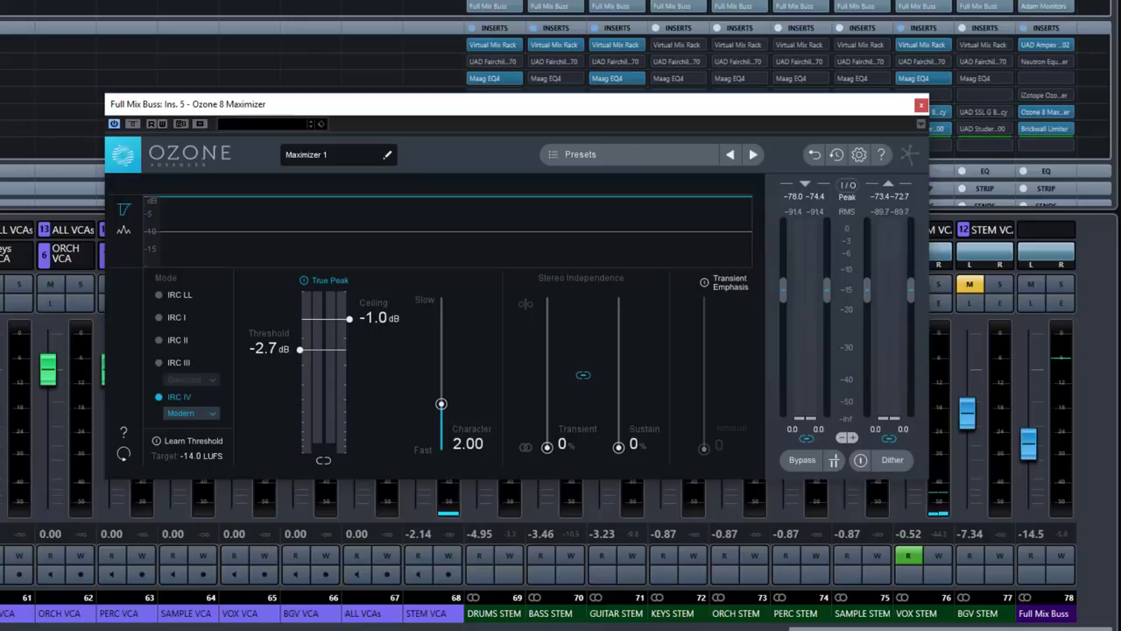
left_click(704, 283)
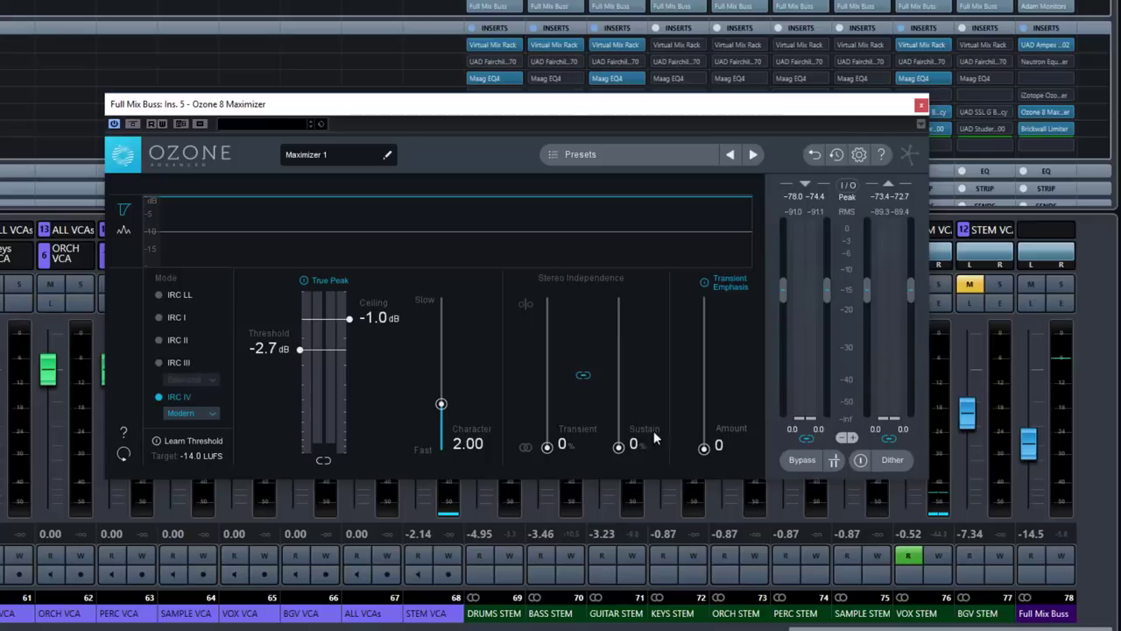
left_click(707, 280)
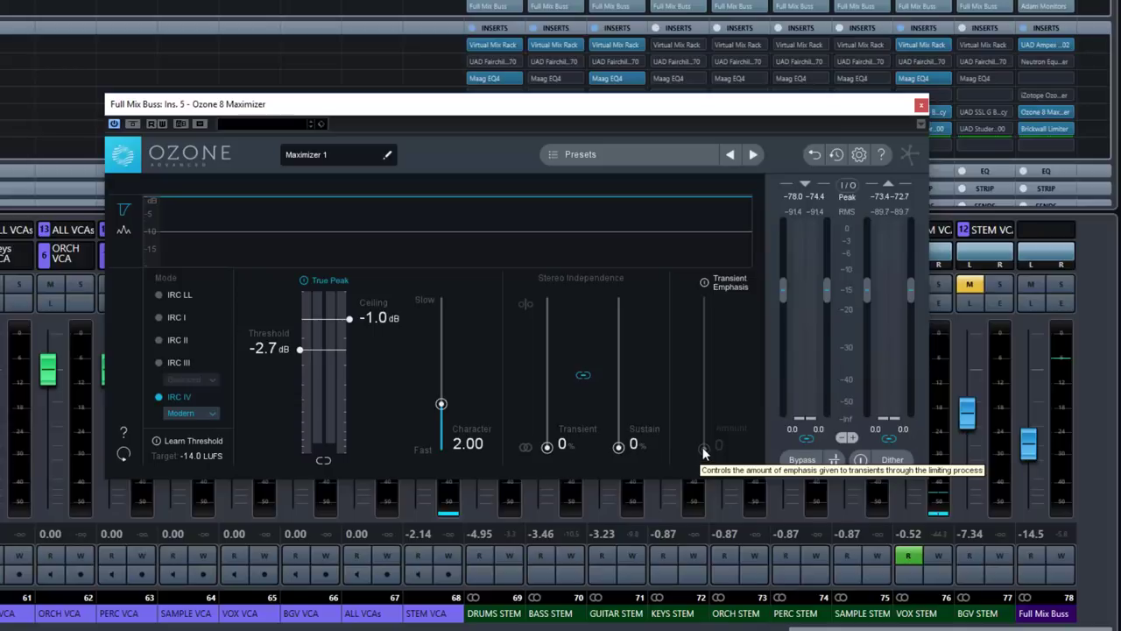
left_click(707, 282)
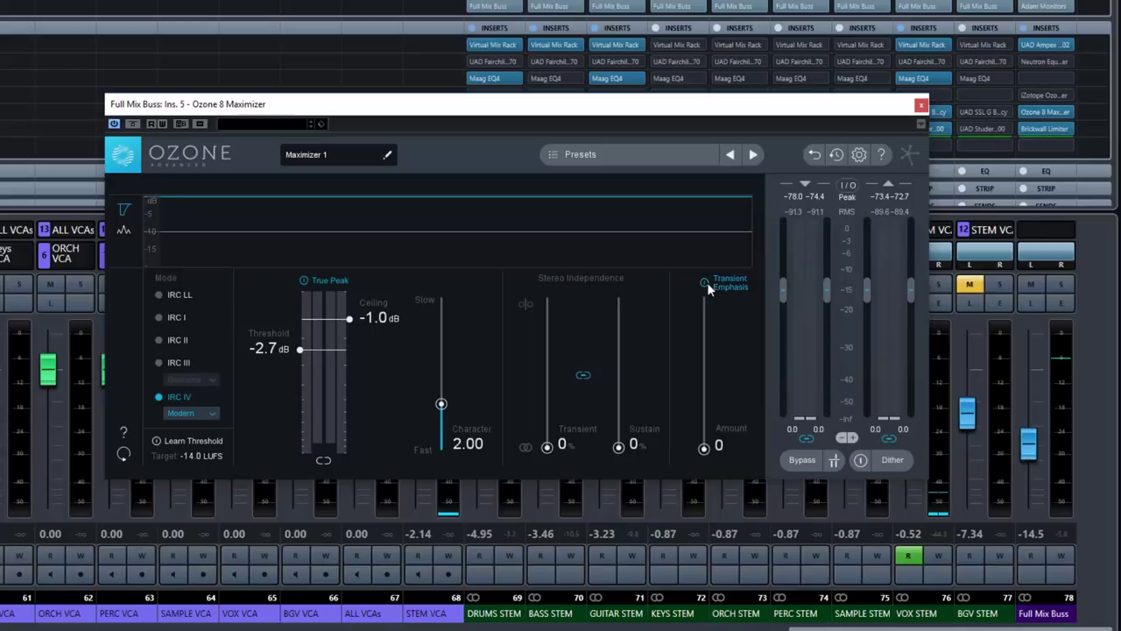
left_click_drag(704, 447, 728, 487)
left_click(701, 283)
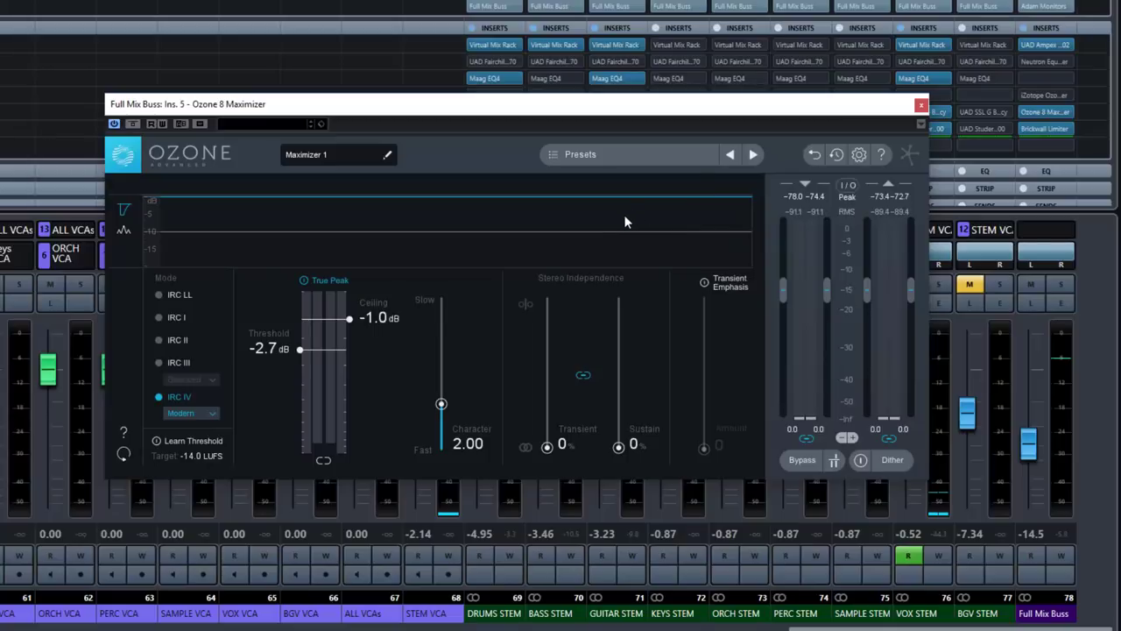
View the Maximizer's spectrum display and return to the gain reduction trace.
left_click(124, 230)
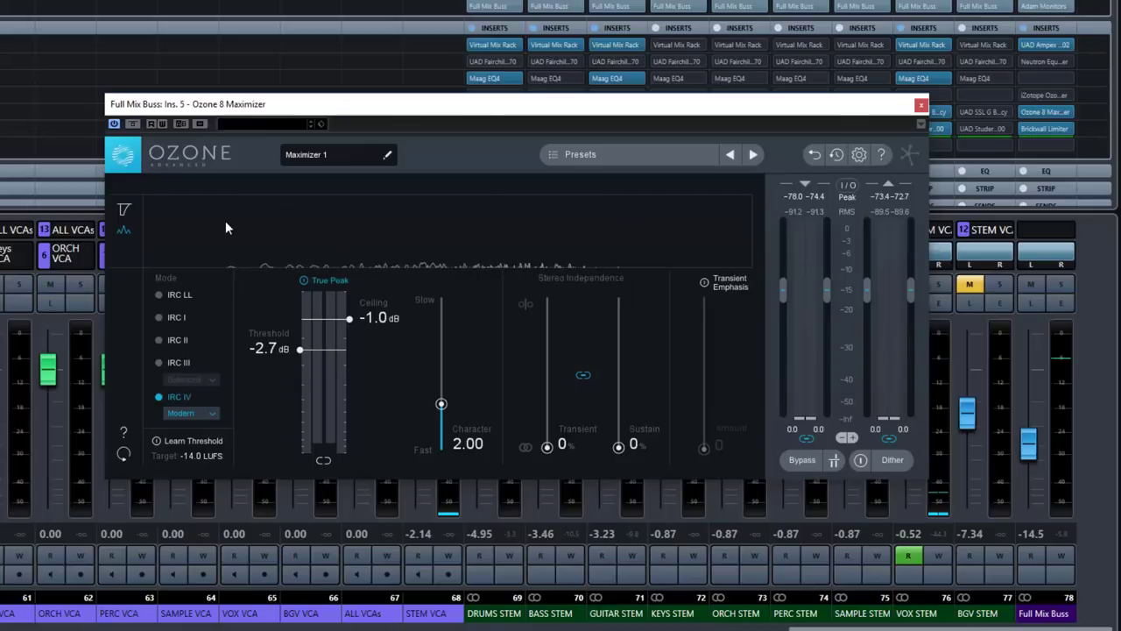
left_click(123, 209)
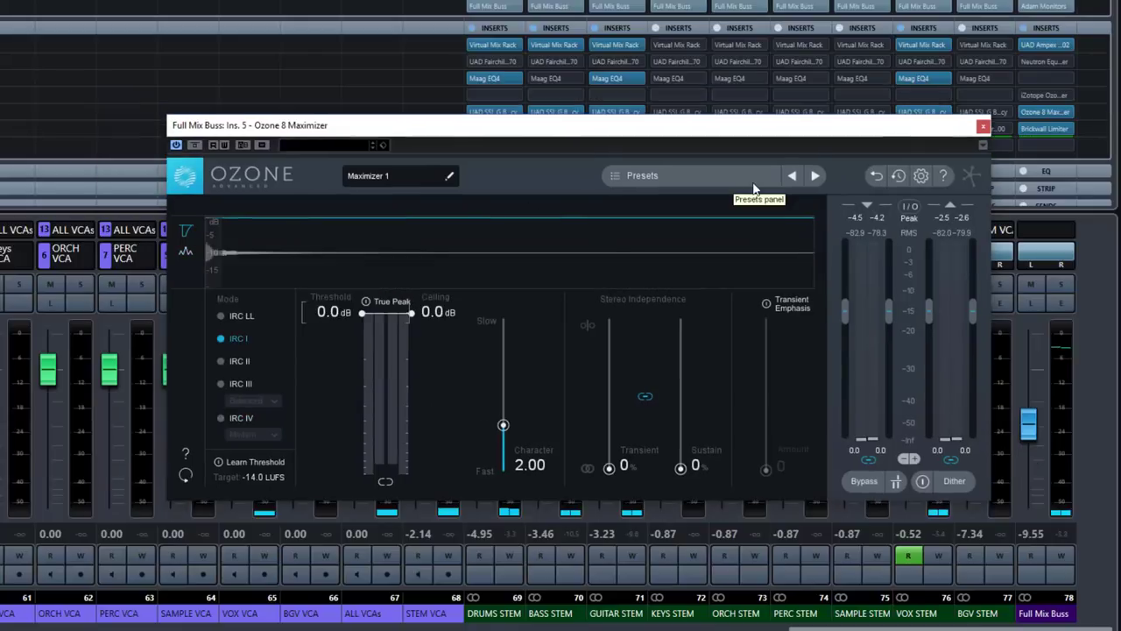
Bypass the Ozone 8 Maximizer and play the mix to hear it without maximizing.
left_click(195, 145)
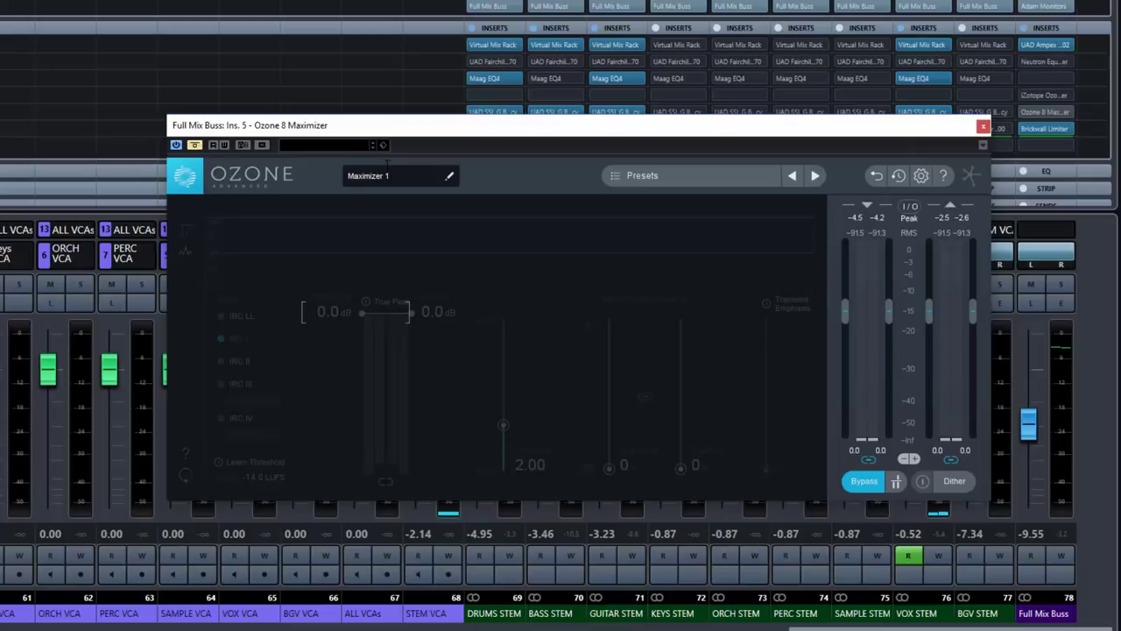
key("space")
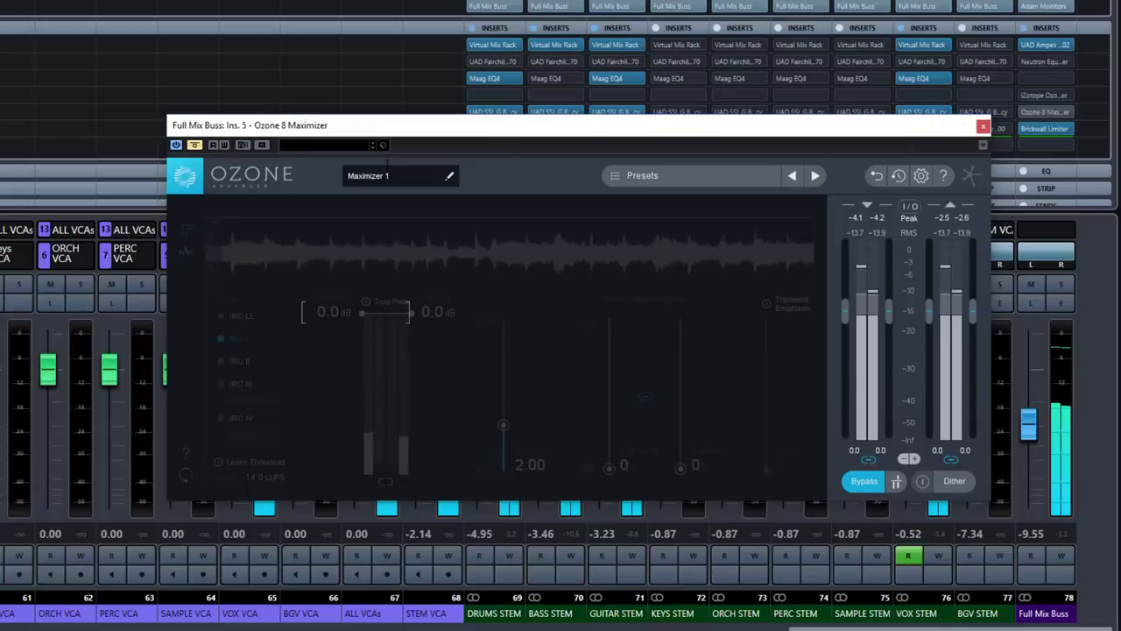
Deactivate the Brickwall Limiter on the Full Mix Buss, close its window, and audition the mix without any limiting.
left_click(1045, 131)
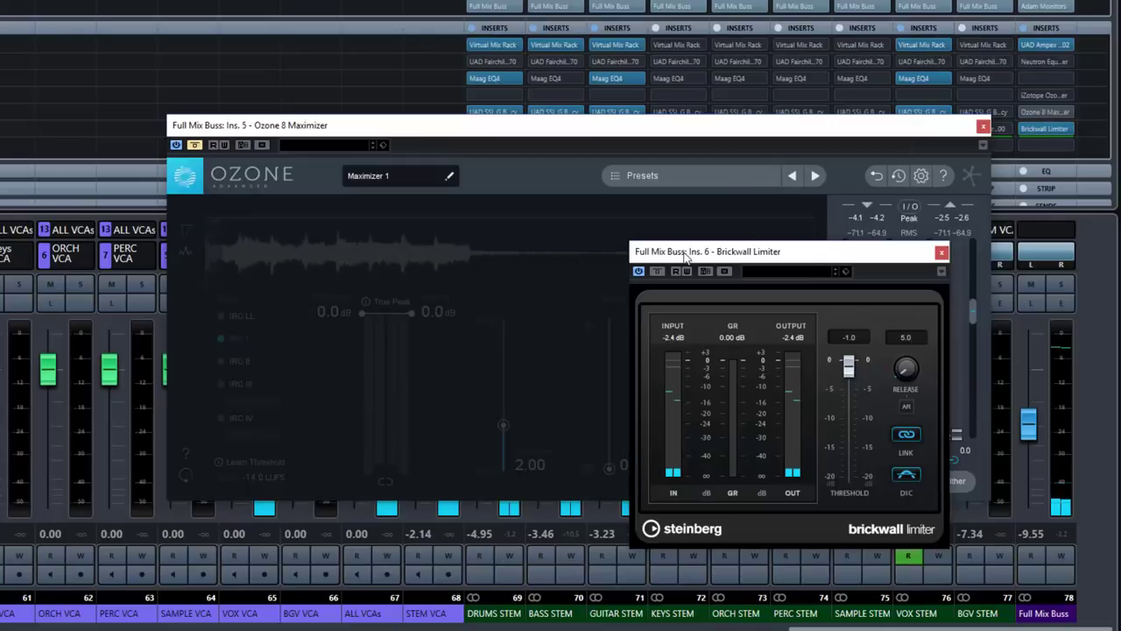
left_click(641, 272)
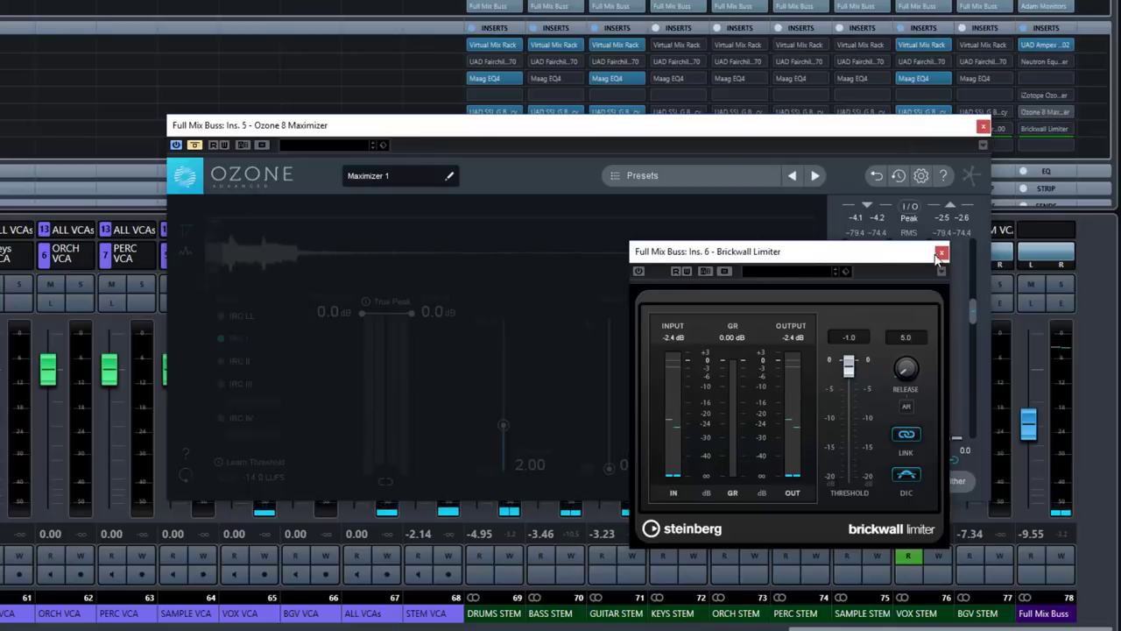
left_click(941, 252)
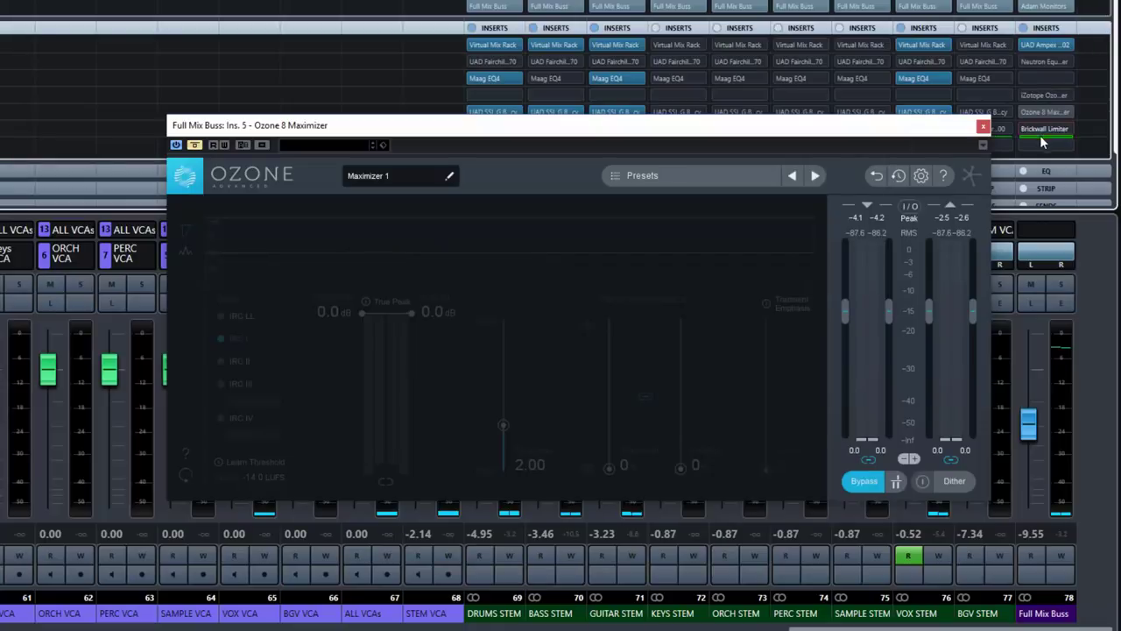
key("space")
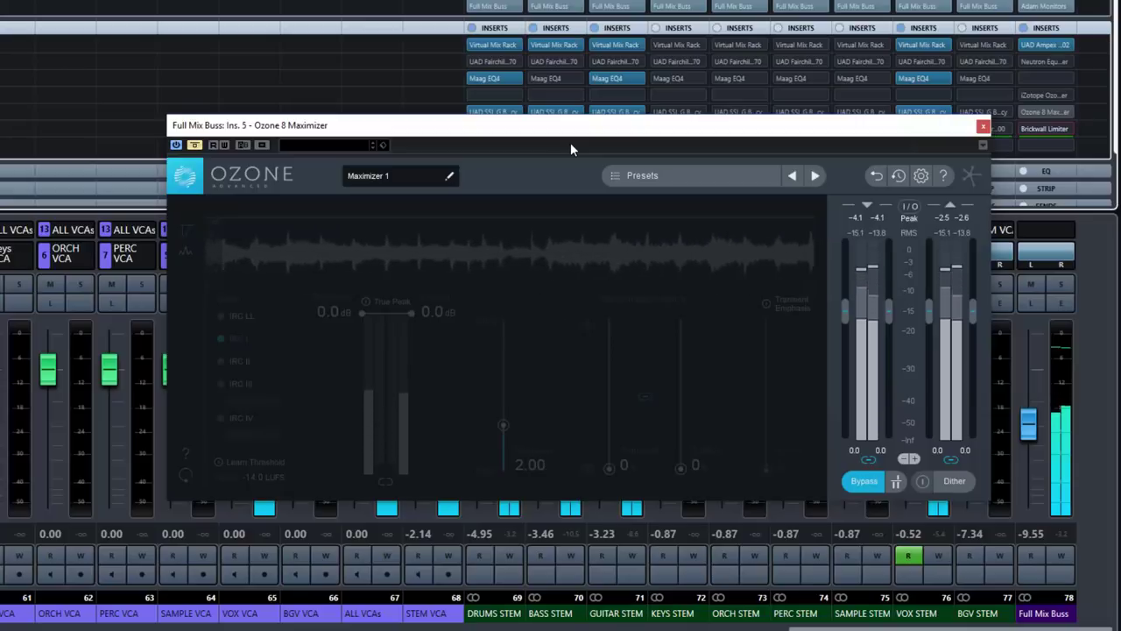
key("space")
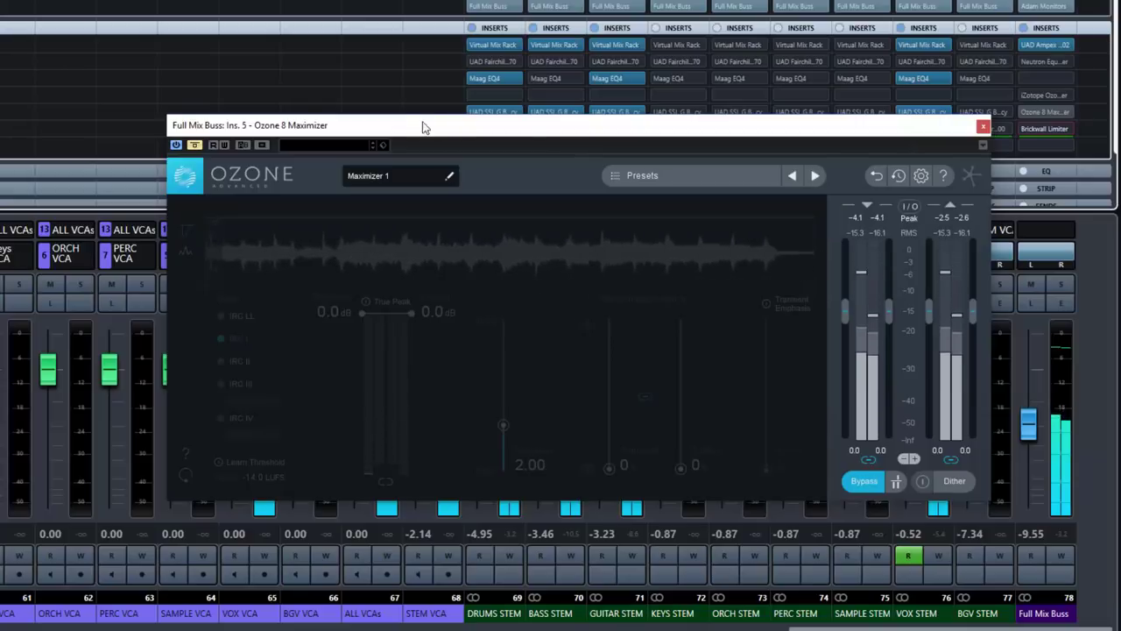
Take the Maximizer out of bypass and play the mix, checking the spectrum display before returning to the gain reduction trace.
left_click(196, 145)
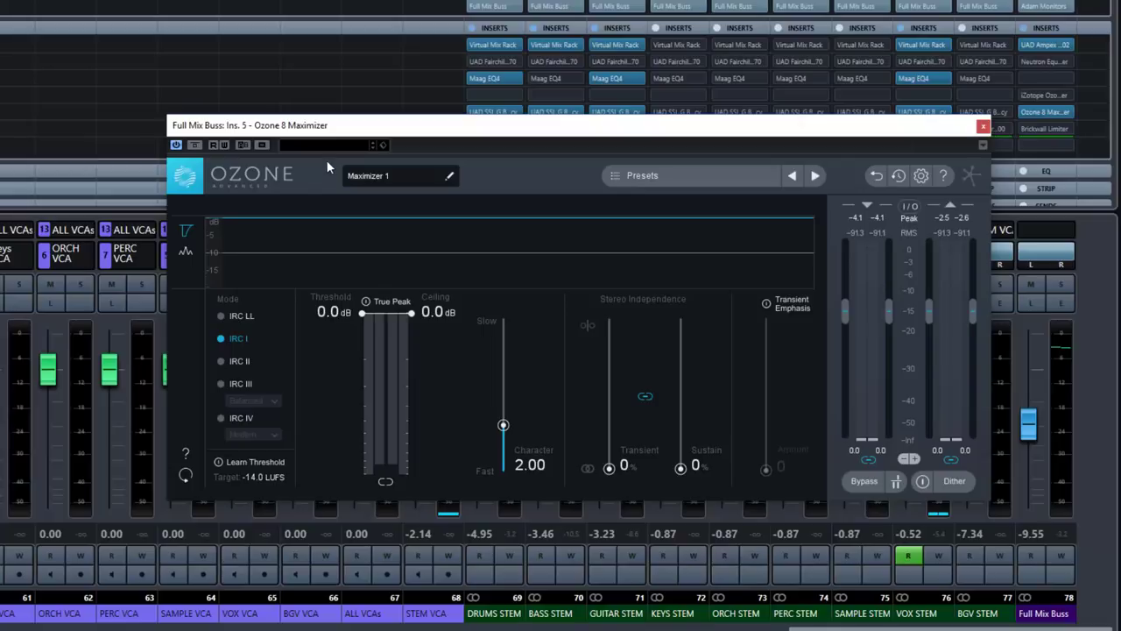
key("space")
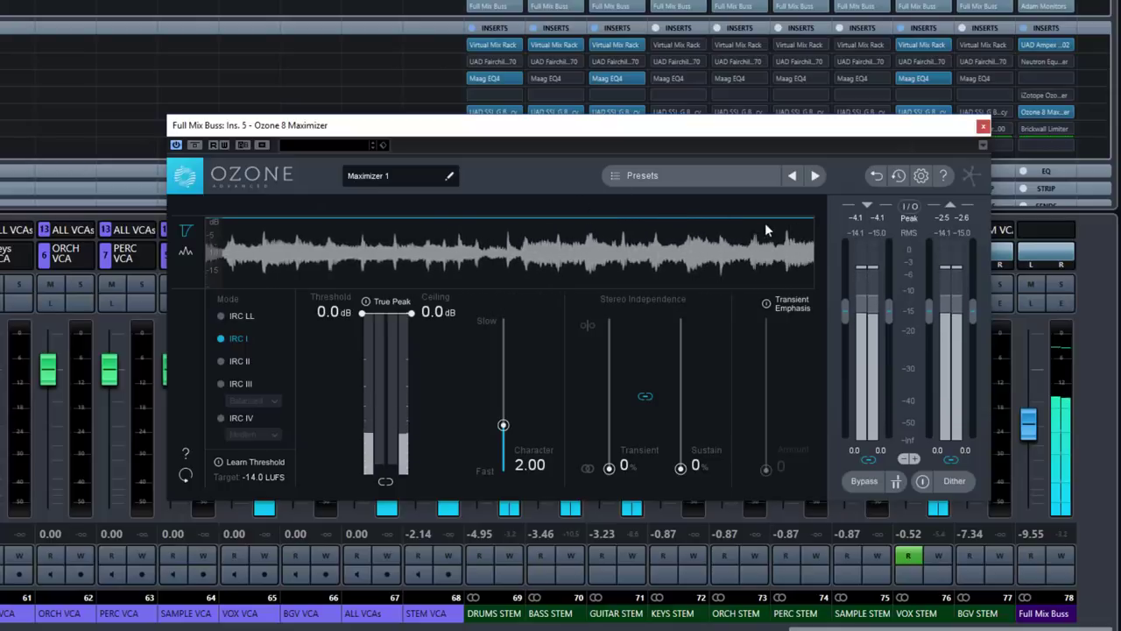
left_click(185, 251)
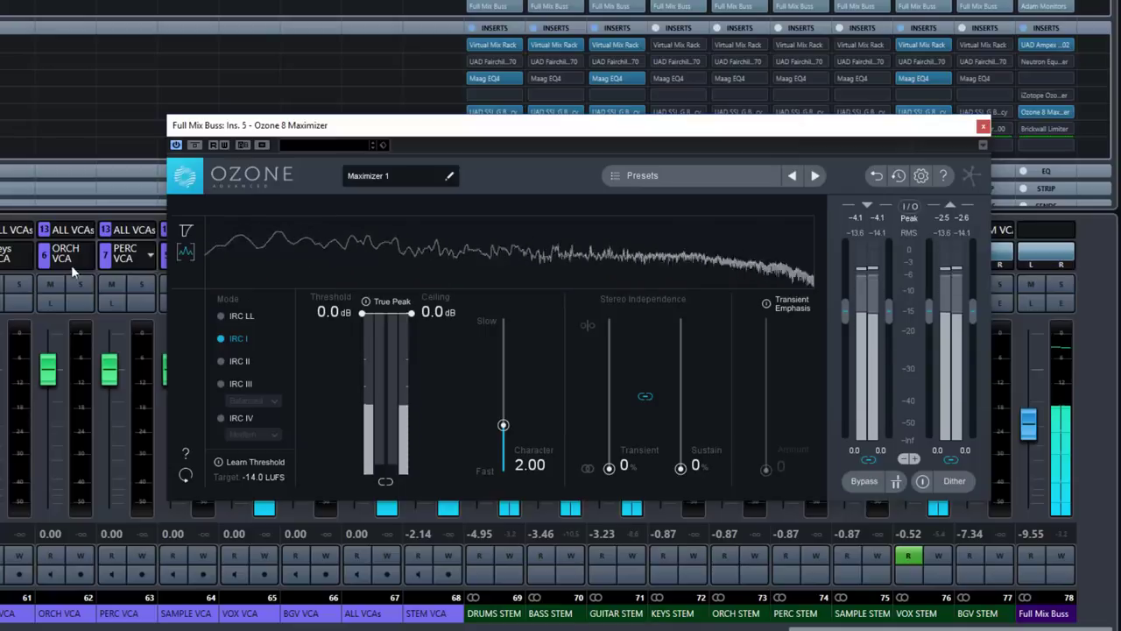
left_click(182, 229)
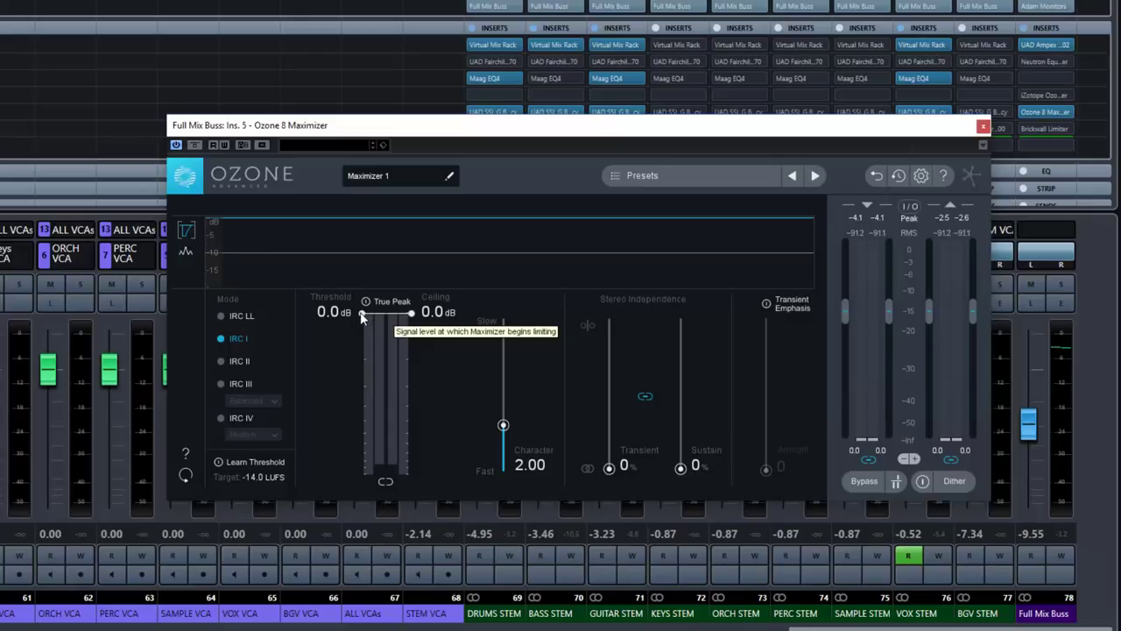
Pull the Maximizer's threshold down to -7.3 dB while the mix plays, and stop playback.
left_click_drag(361, 318, 360, 421)
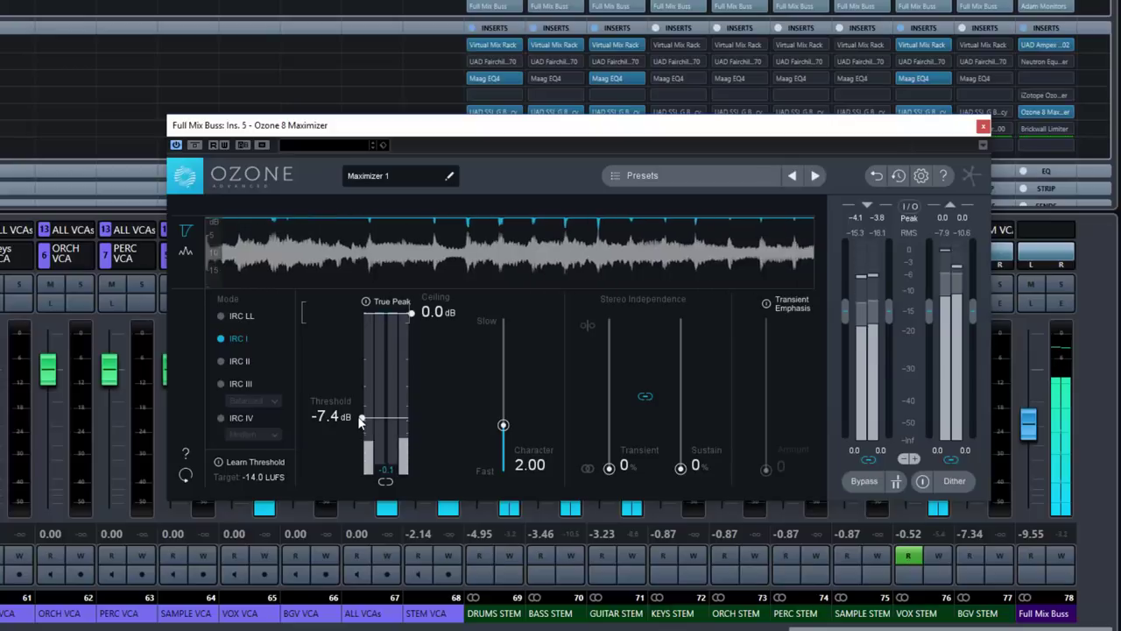
left_click_drag(360, 420, 359, 419)
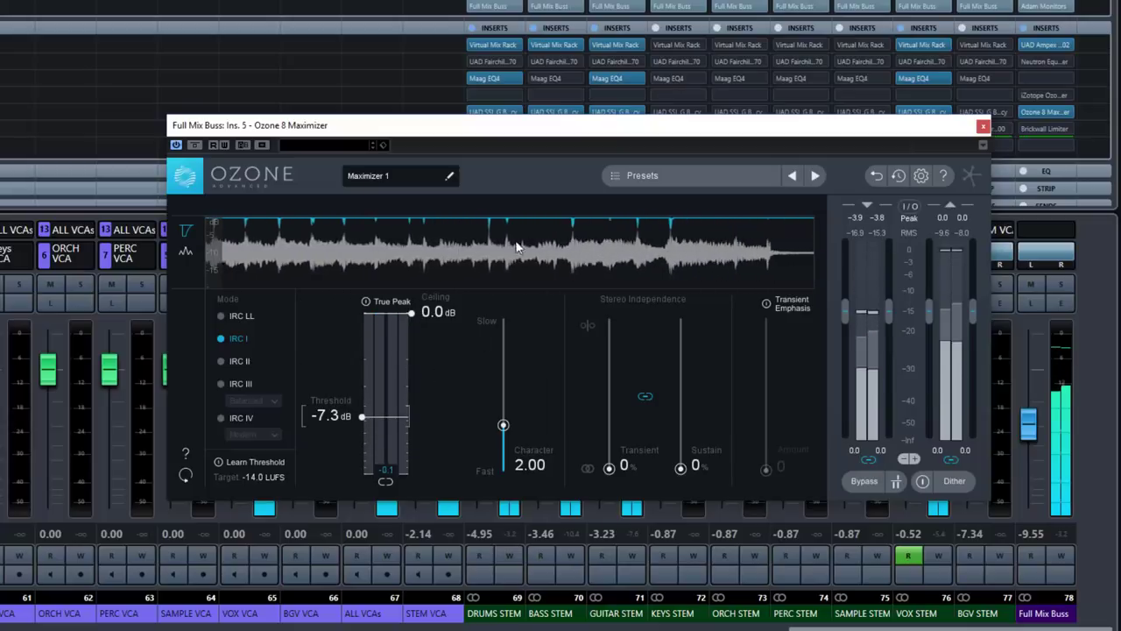
key("space")
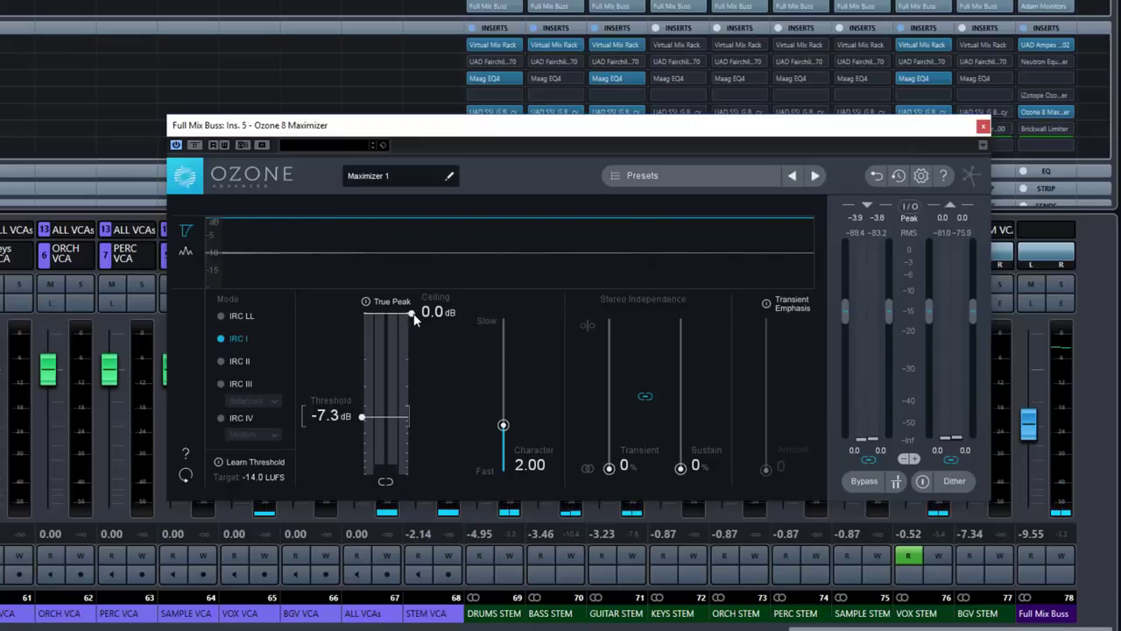
Play the mix while trying the ceiling at -5.5 dB, and set the ceiling to -1.0 dB.
key("space")
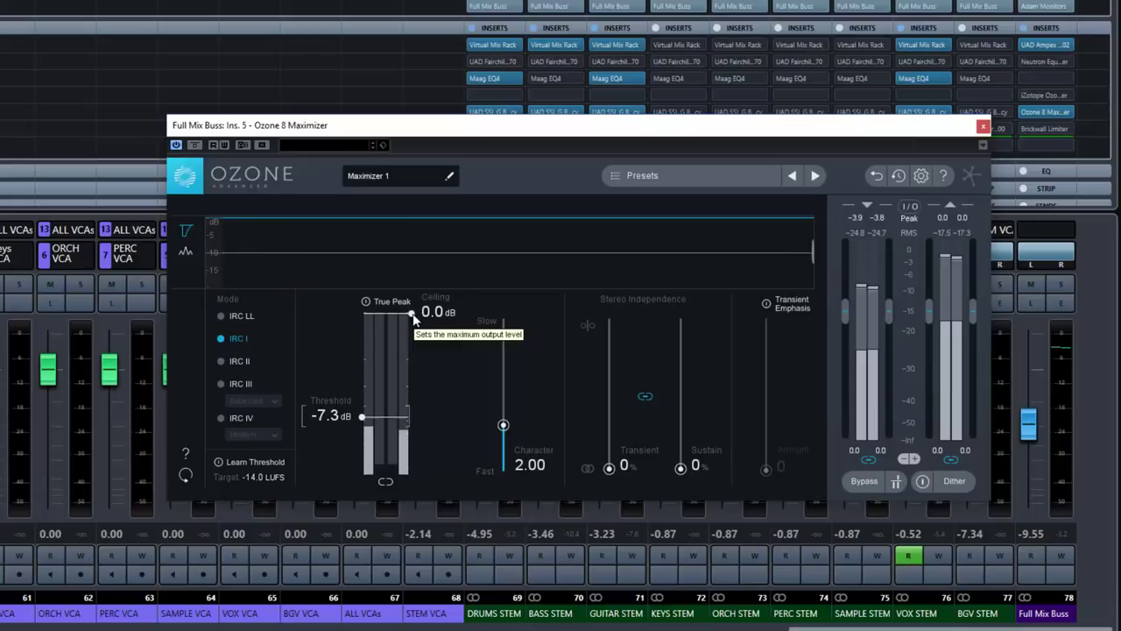
left_click_drag(415, 320, 409, 404)
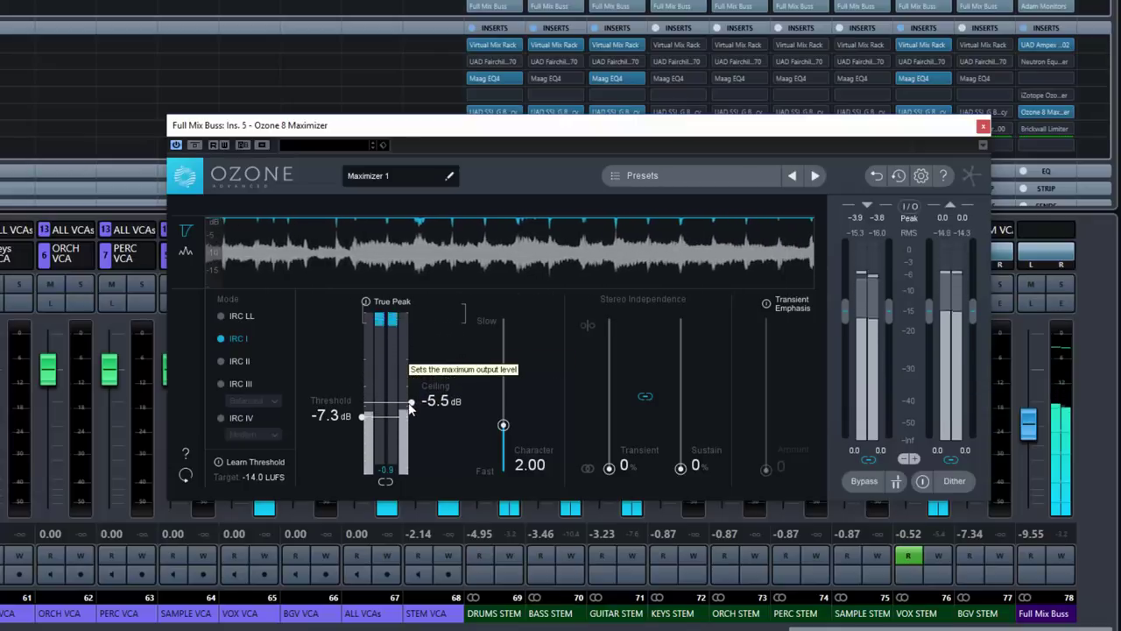
left_click_drag(409, 405, 412, 341)
left_click_drag(410, 317, 412, 340)
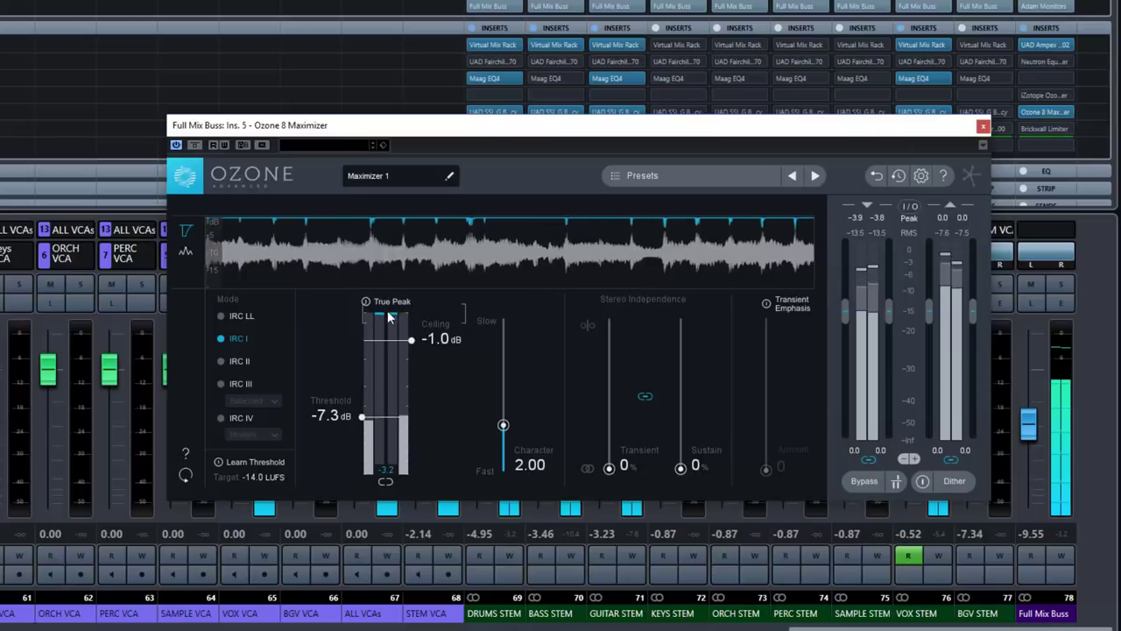
left_click(383, 317)
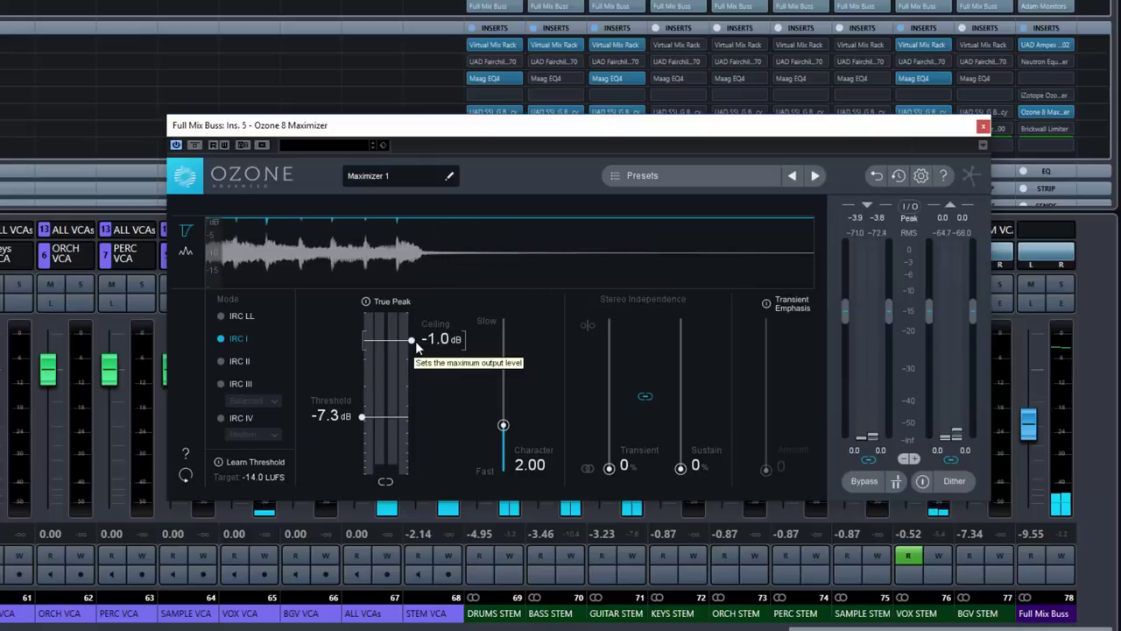
Resume playback and enable True Peak limiting on the Maximizer.
key("space")
mouse_move(367, 300)
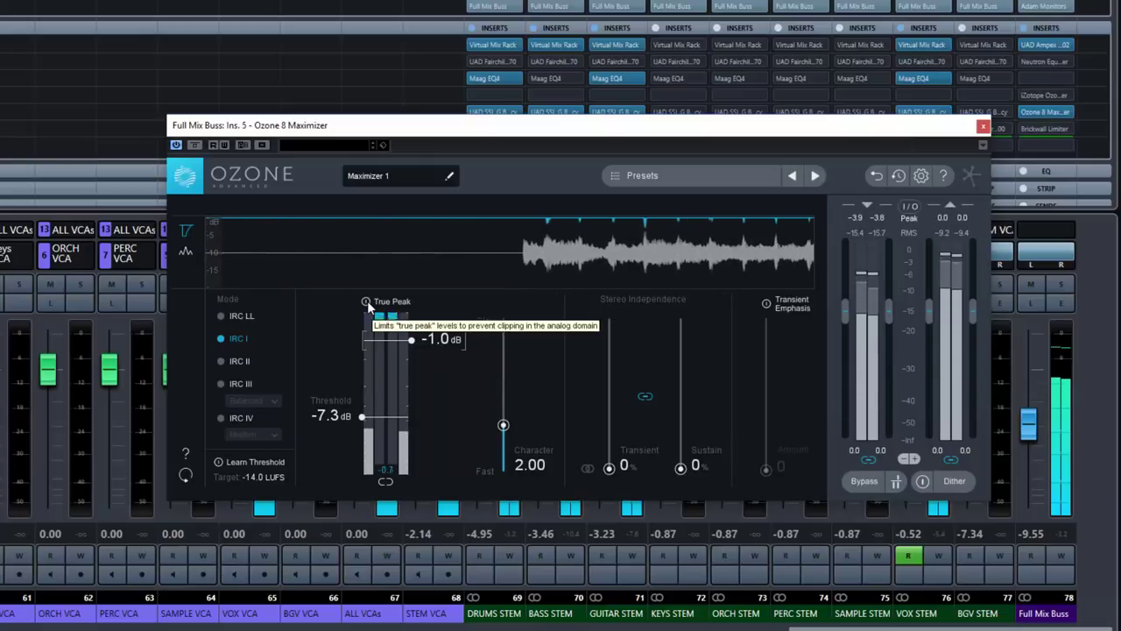
left_click(365, 300)
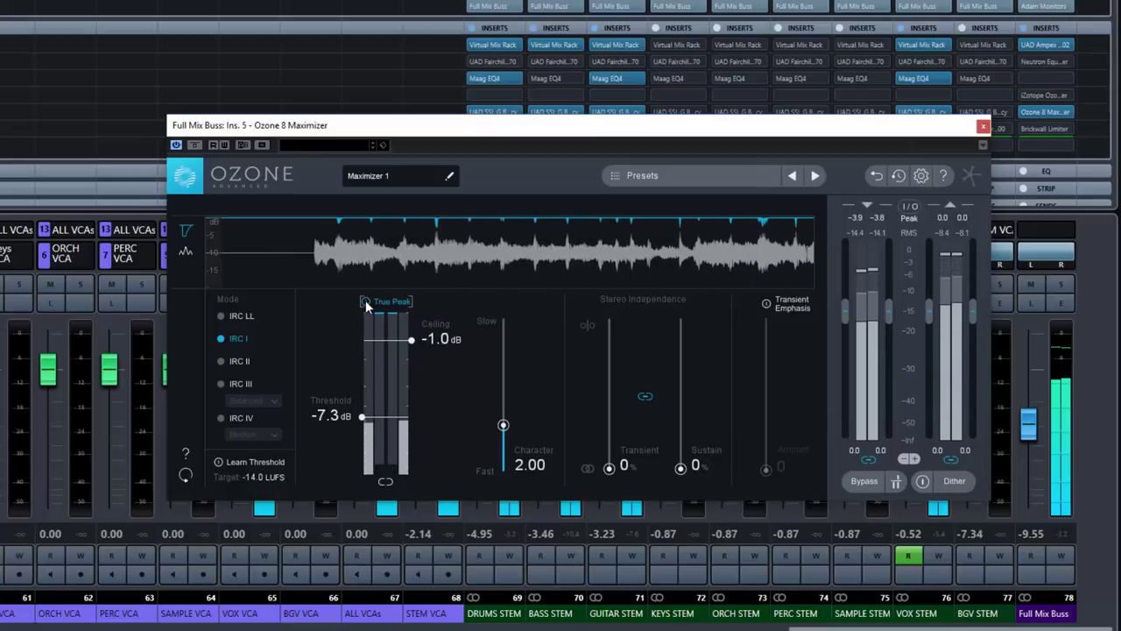
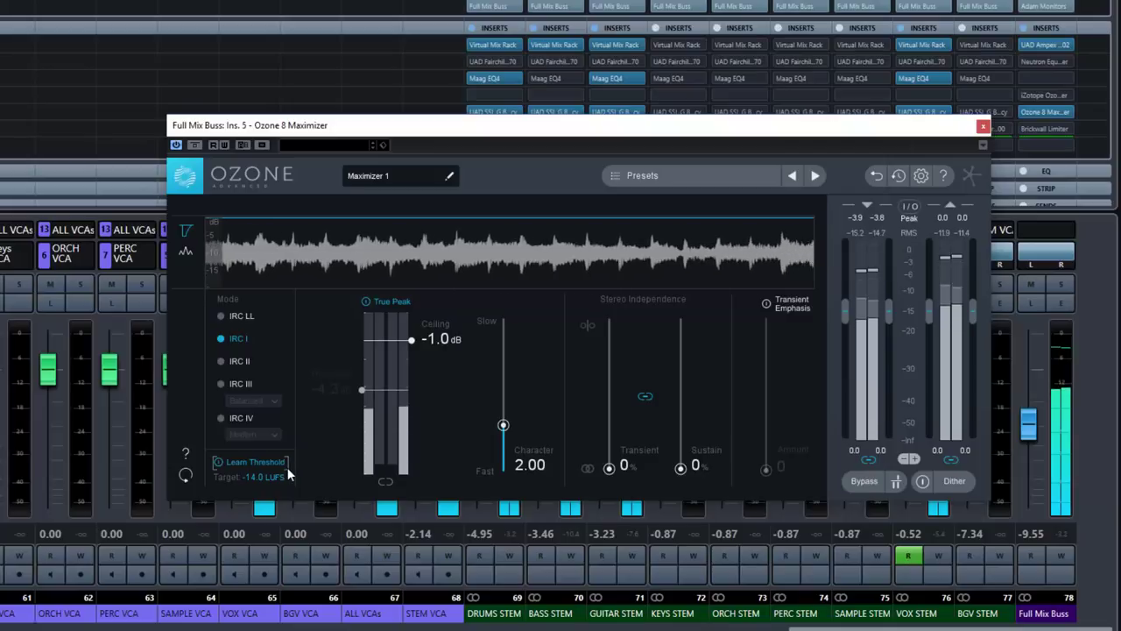
Try a Learn Threshold target of about -9 LUFS, return it to -14.0 LUFS, then stop playback and turn off Learn Threshold.
left_click_drag(252, 482, 257, 450)
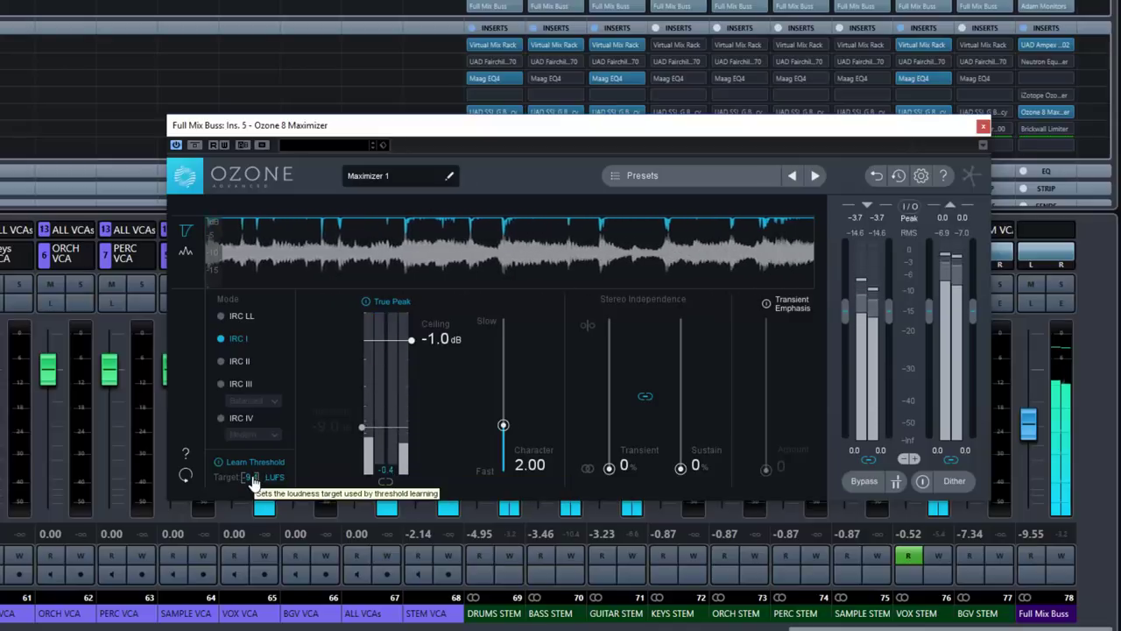
left_click_drag(254, 482, 261, 524)
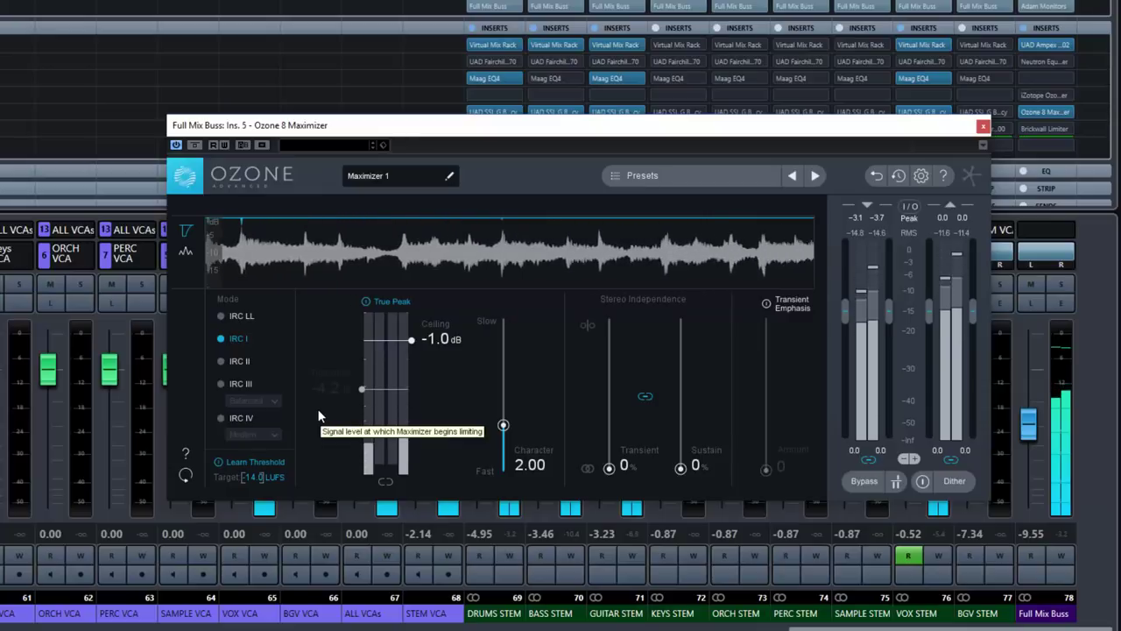
key("space")
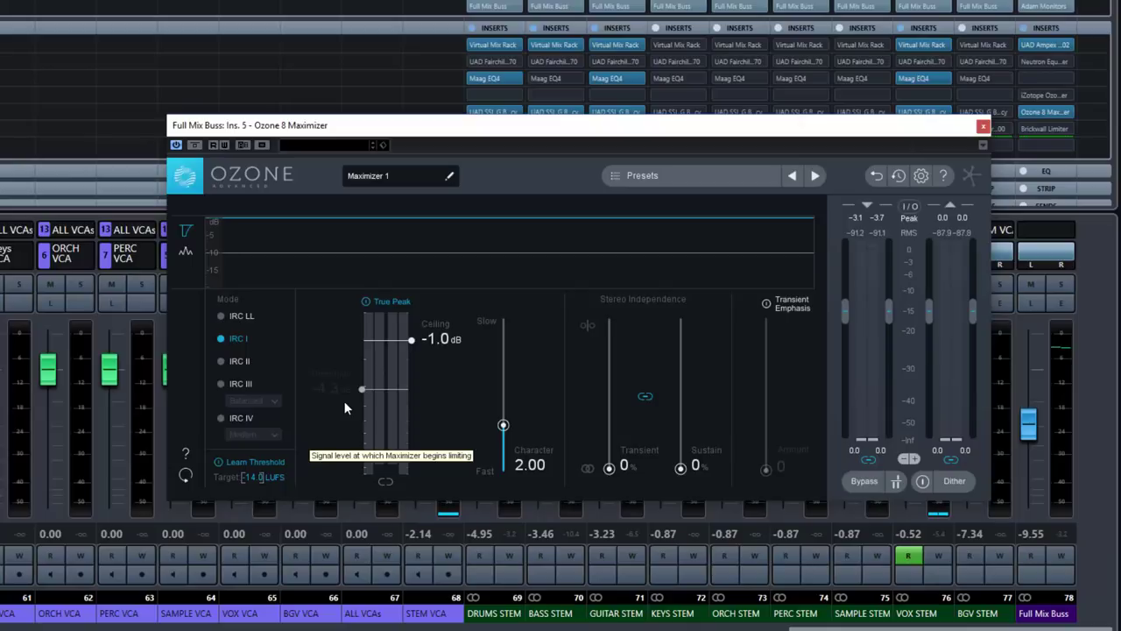
left_click(218, 465)
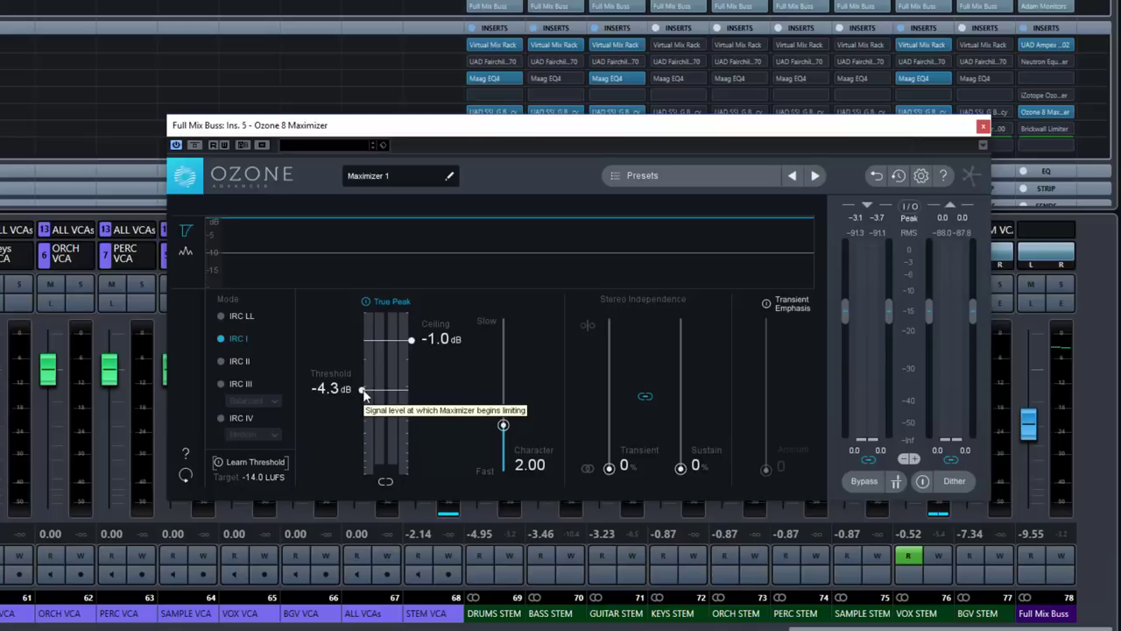
Try the Maximizer's threshold at -6.0 and -8.0 dB, then audition the mix with it at -7.4 dB and stop playback.
left_click_drag(363, 392, 361, 407)
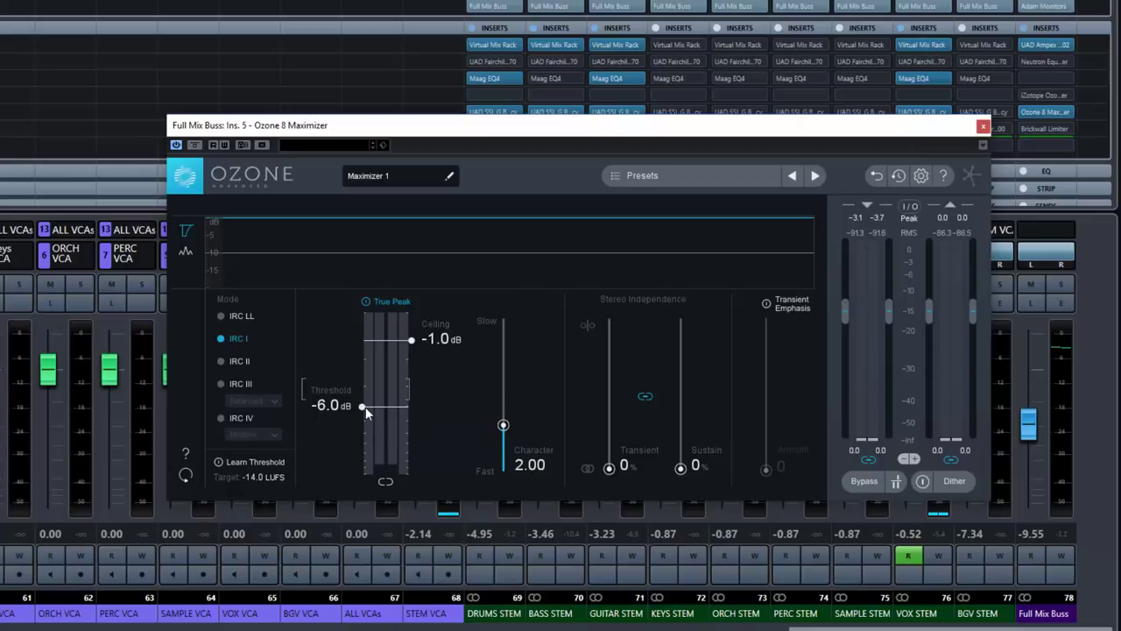
left_click_drag(364, 407, 364, 424)
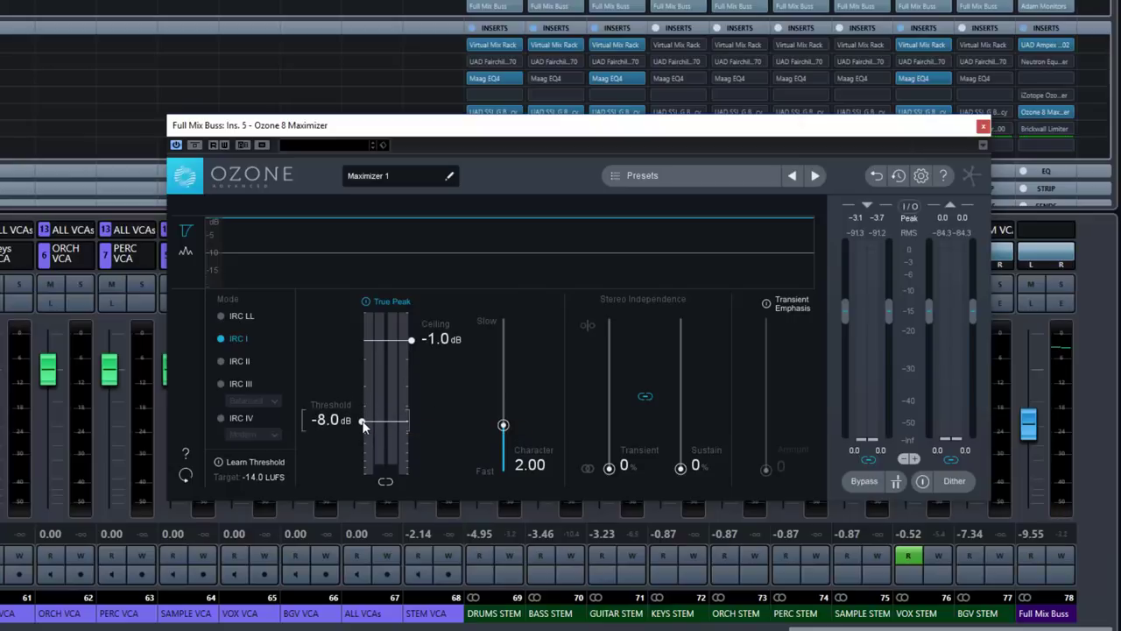
key("space")
left_click_drag(363, 421, 362, 418)
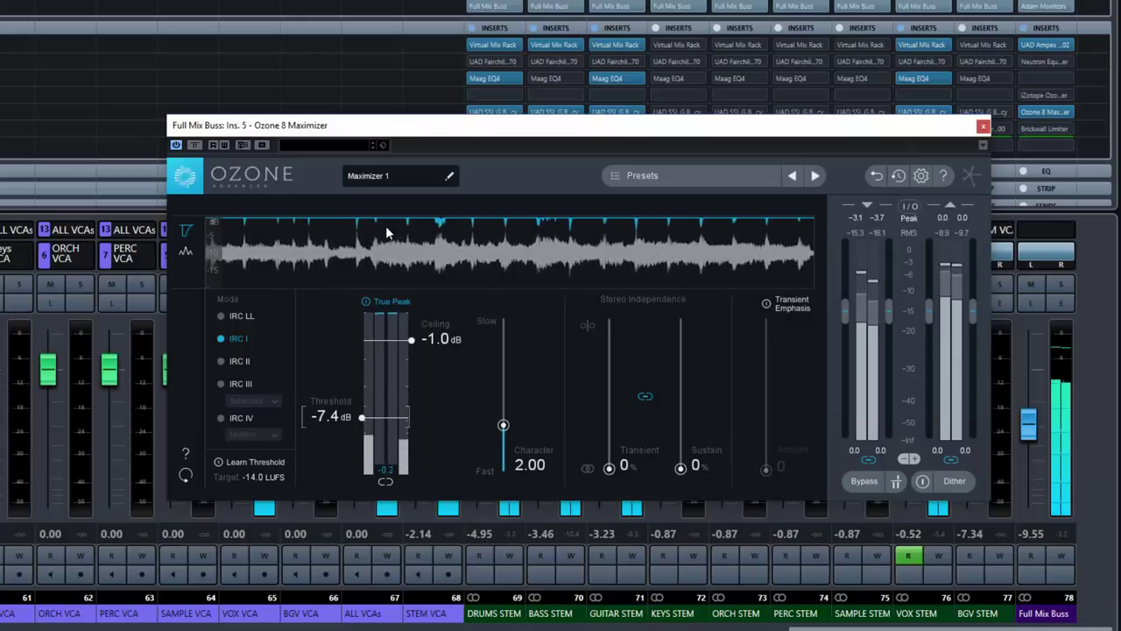
key("space")
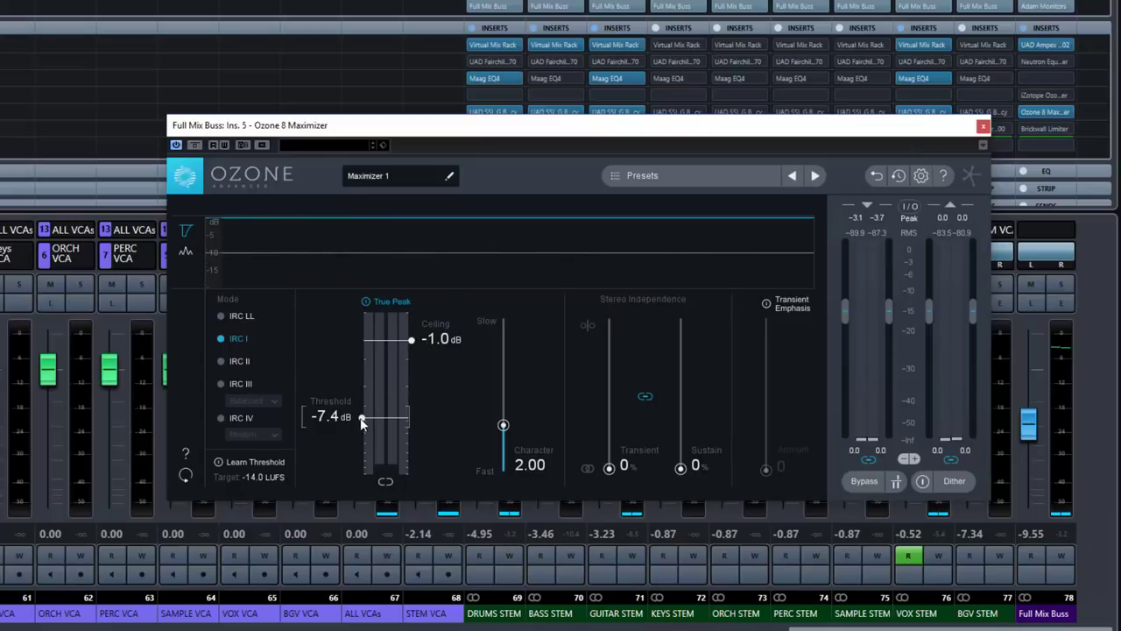
Set the threshold to -13.2 dB and audition the mix with the ceiling at -4.0 dB and finally at -5.0 dB.
left_click_drag(411, 339, 418, 385)
left_click_drag(362, 418, 362, 450)
key("space")
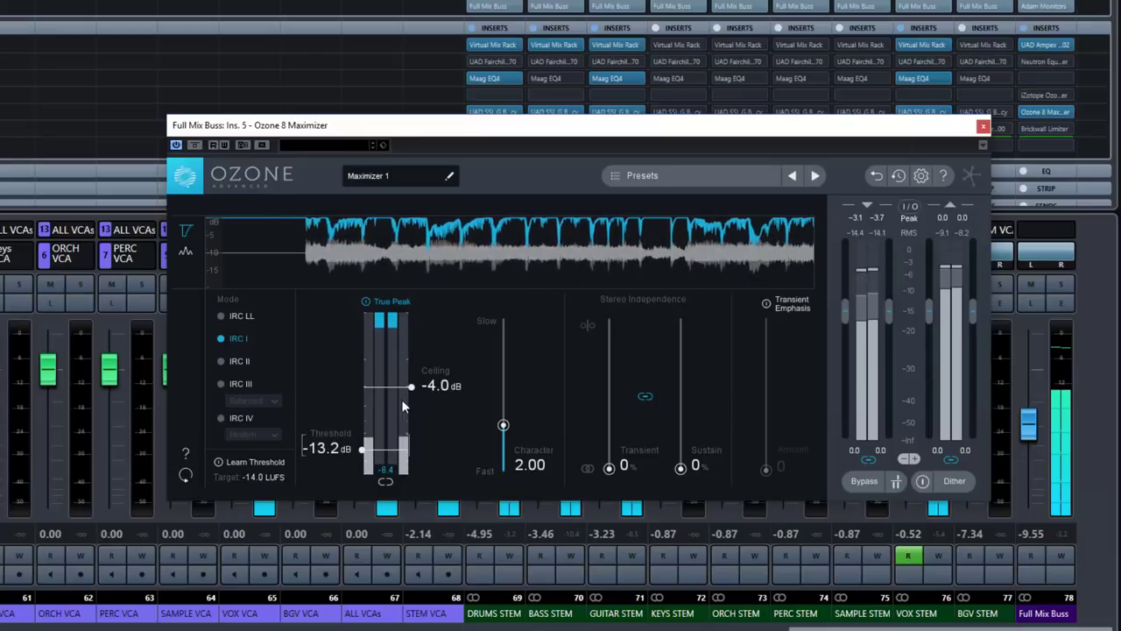
left_click_drag(411, 388, 411, 396)
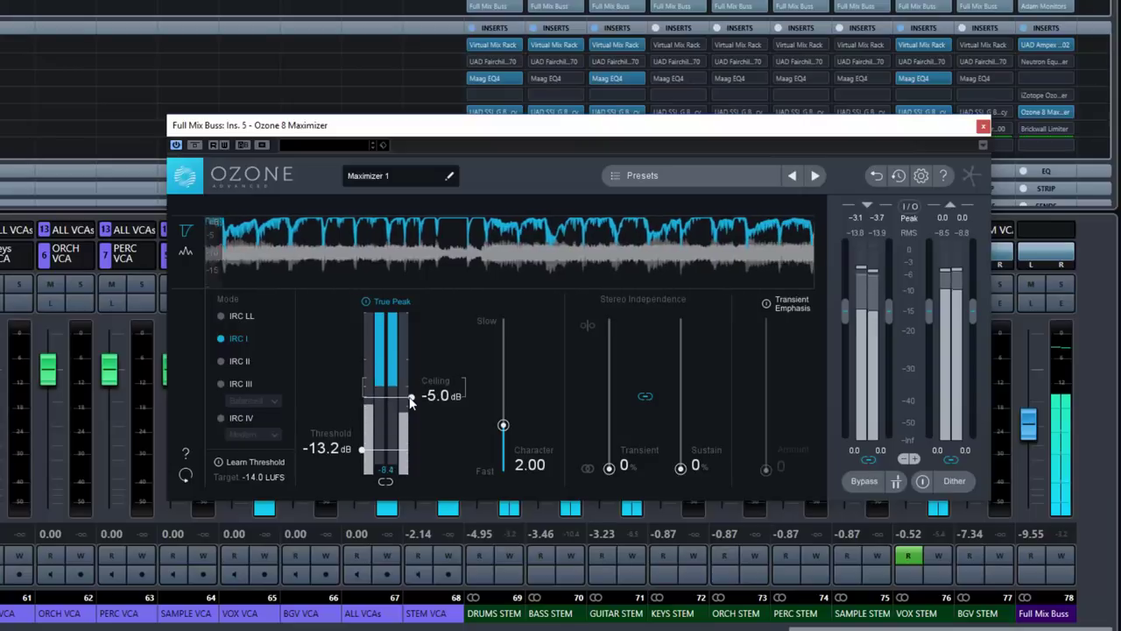
key("space")
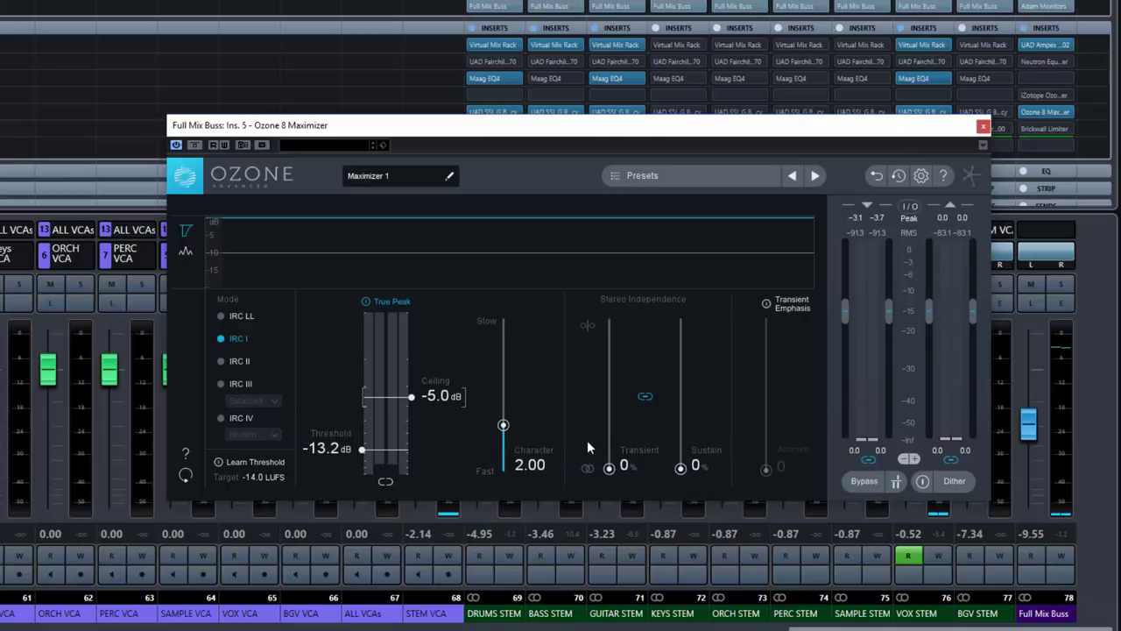
Audition the mix with Character at 0.00 and 10.00, return it to 2.00, and stop playback.
key("space")
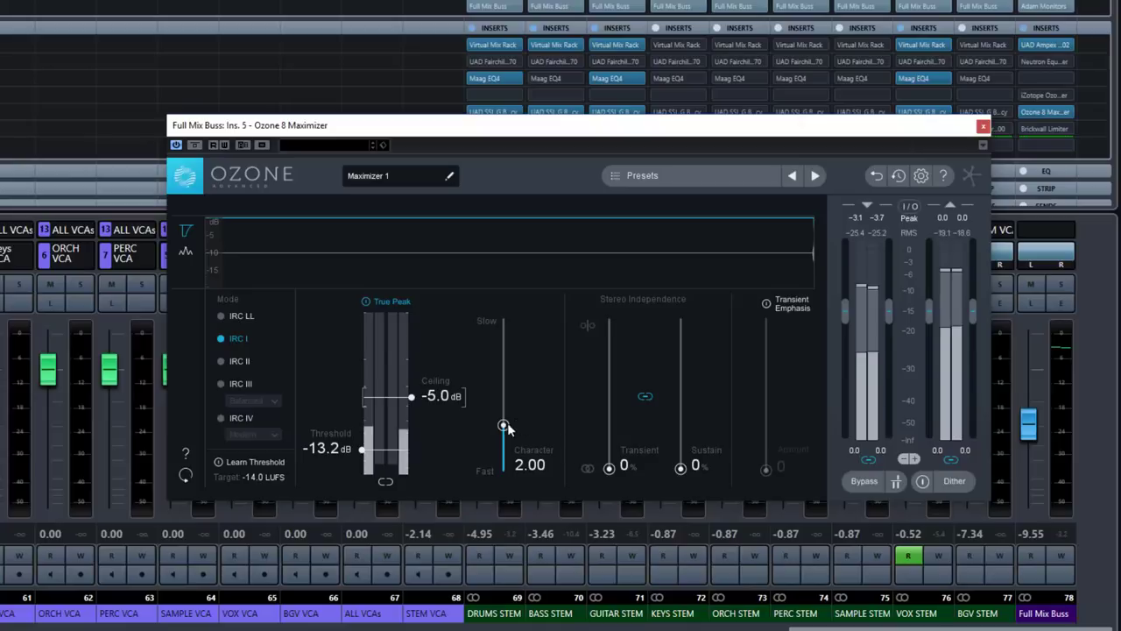
left_click_drag(503, 427, 503, 473)
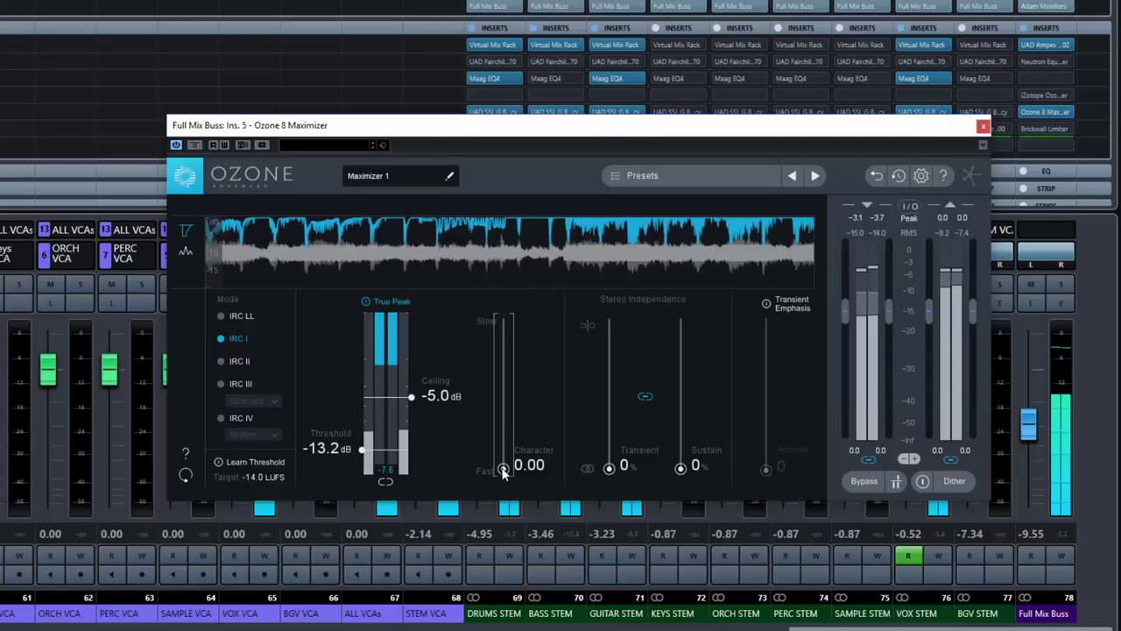
left_click_drag(503, 470, 496, 317)
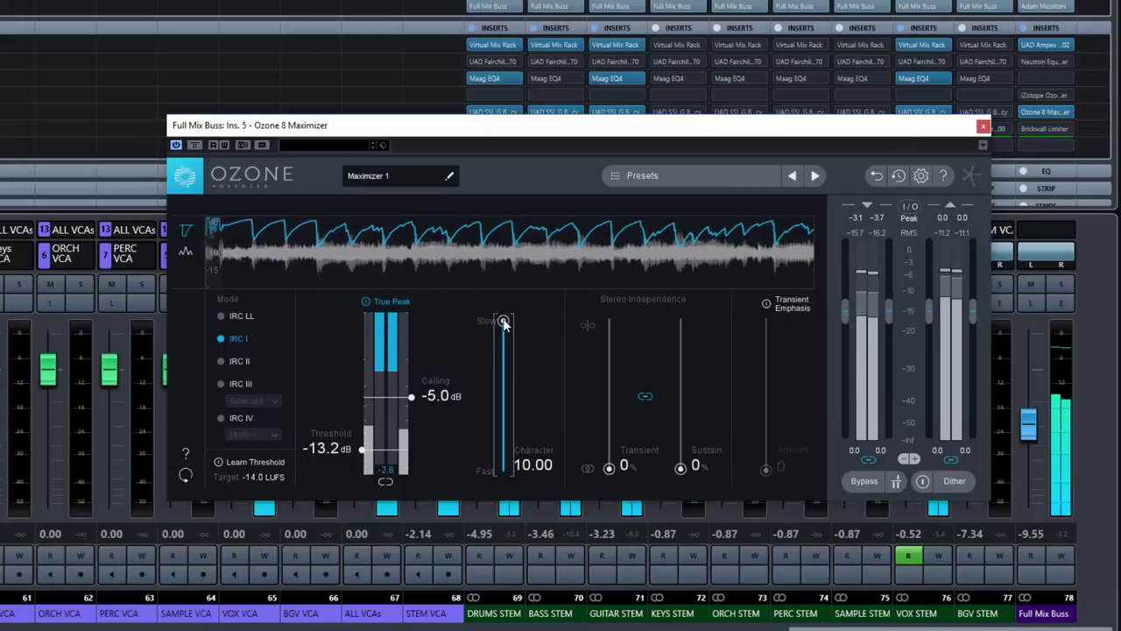
left_click_drag(504, 321, 504, 427)
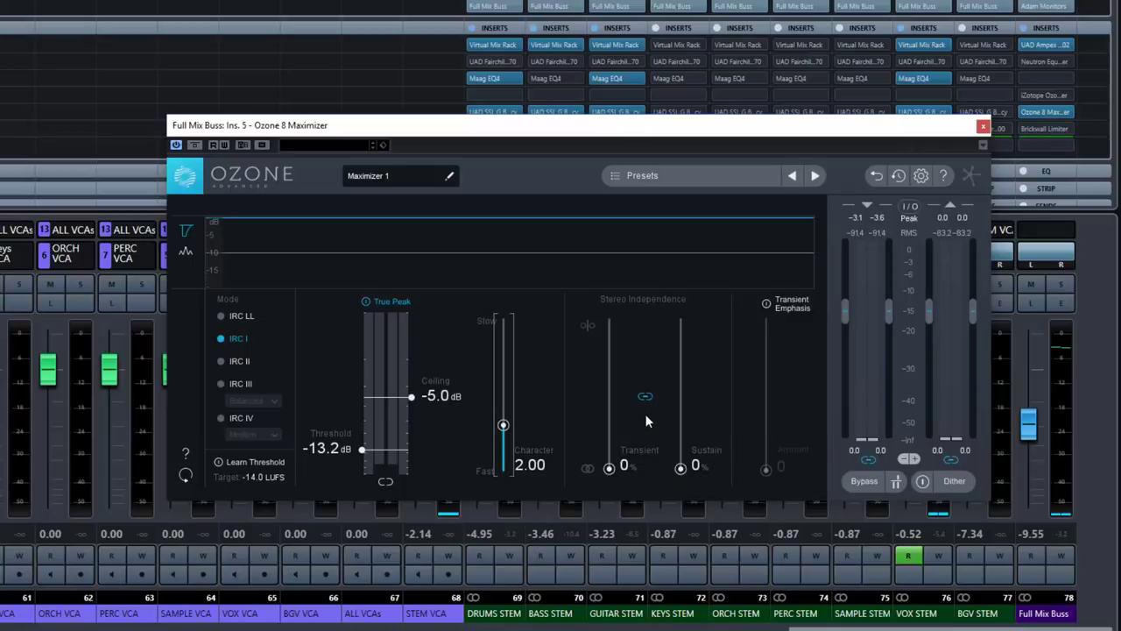
Play the mix with the linked Transient and Sustain stereo independence at 100%, and return both to 0%.
key("space")
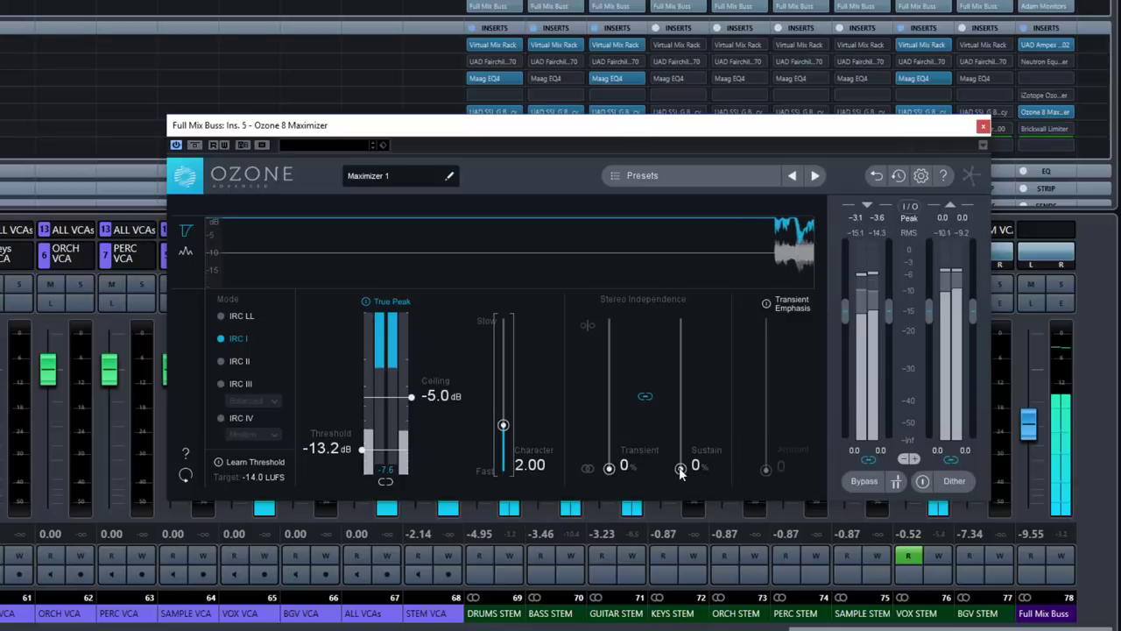
left_click_drag(681, 469, 677, 319)
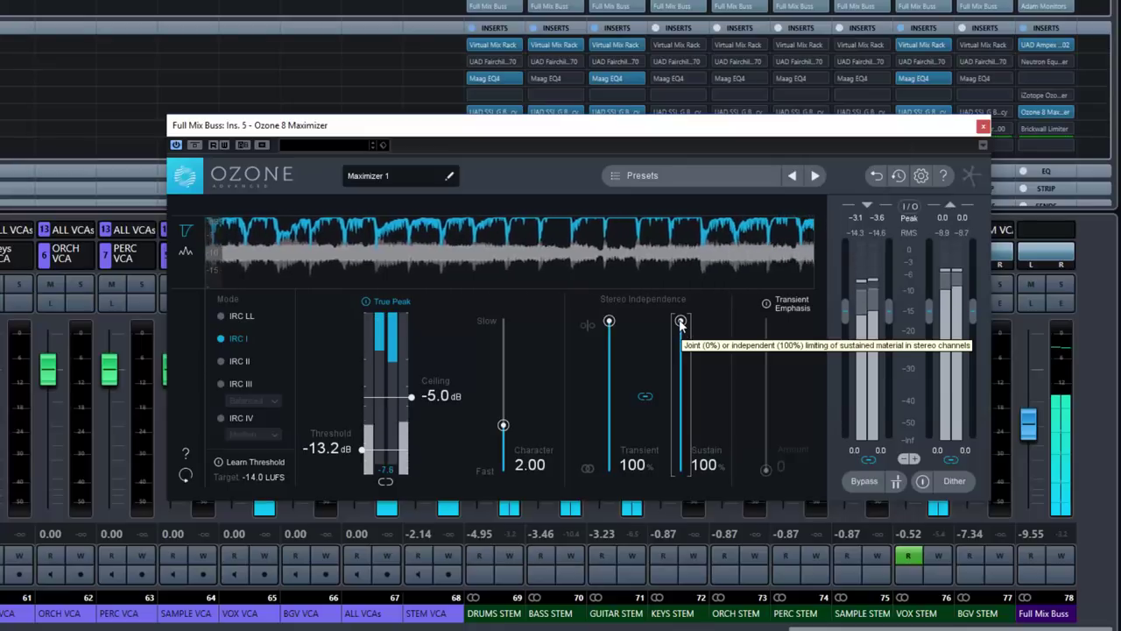
left_click_drag(680, 323, 680, 488)
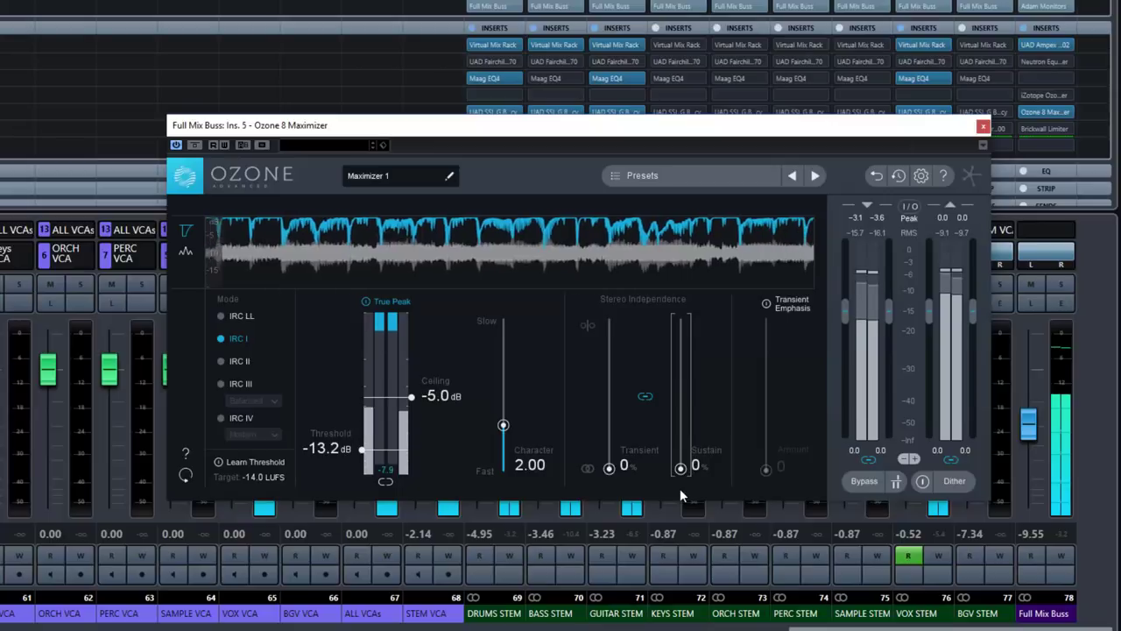
Unlink the stereo independence controls, audition Transient and Sustain separately at 100%, return each to 0%, and relink them.
left_click(644, 396)
left_click_drag(620, 467, 618, 306)
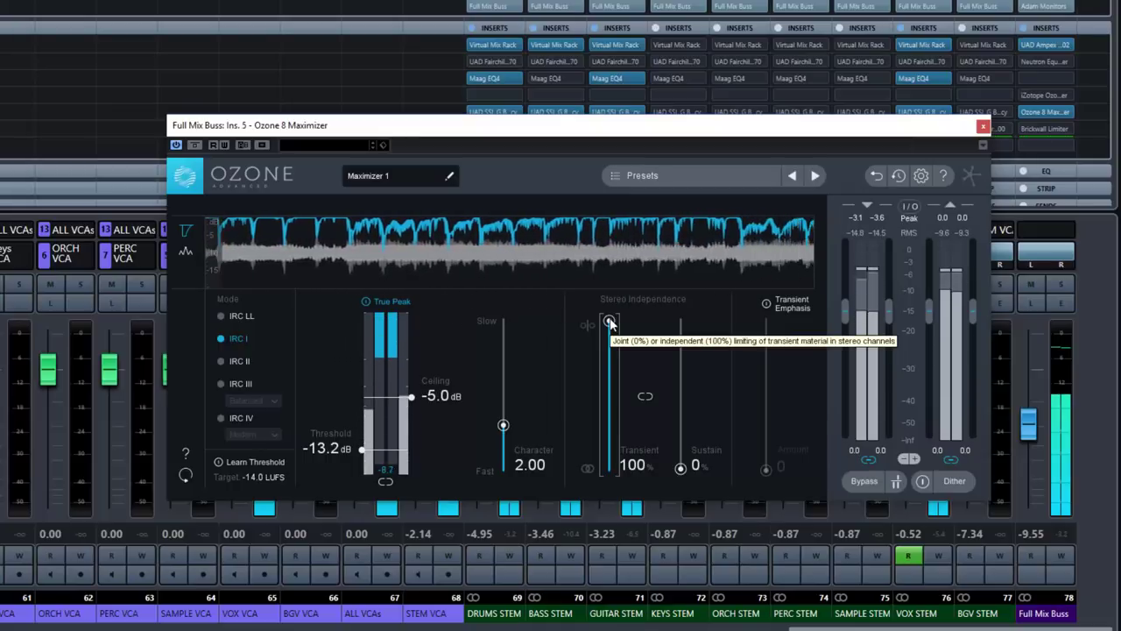
left_click_drag(610, 323, 600, 494)
left_click_drag(680, 468, 695, 289)
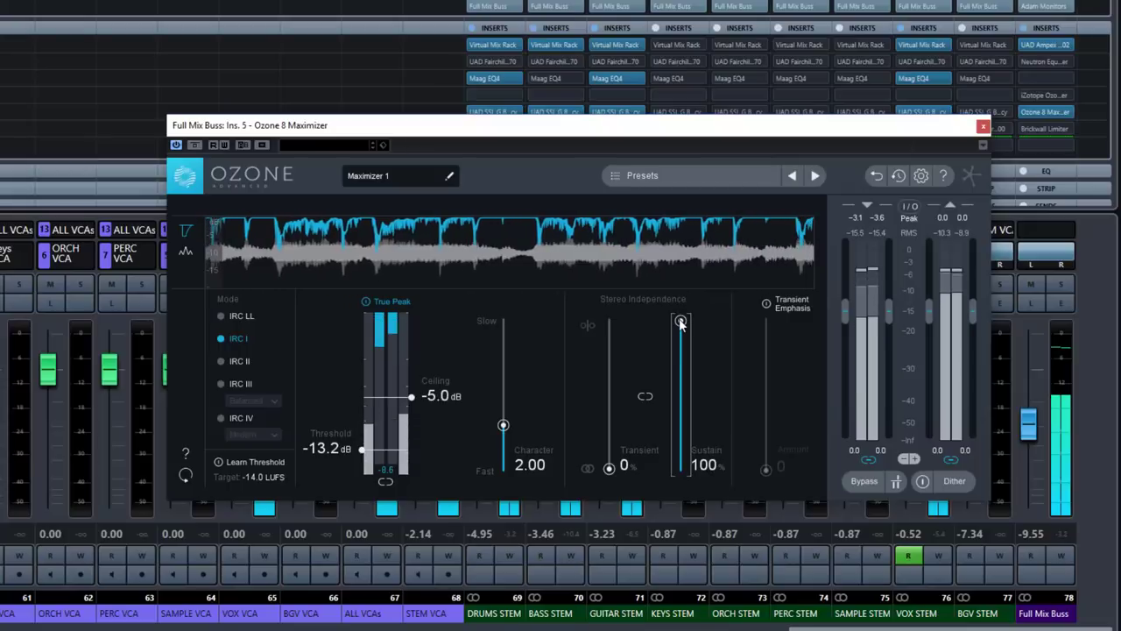
left_click_drag(680, 322, 658, 498)
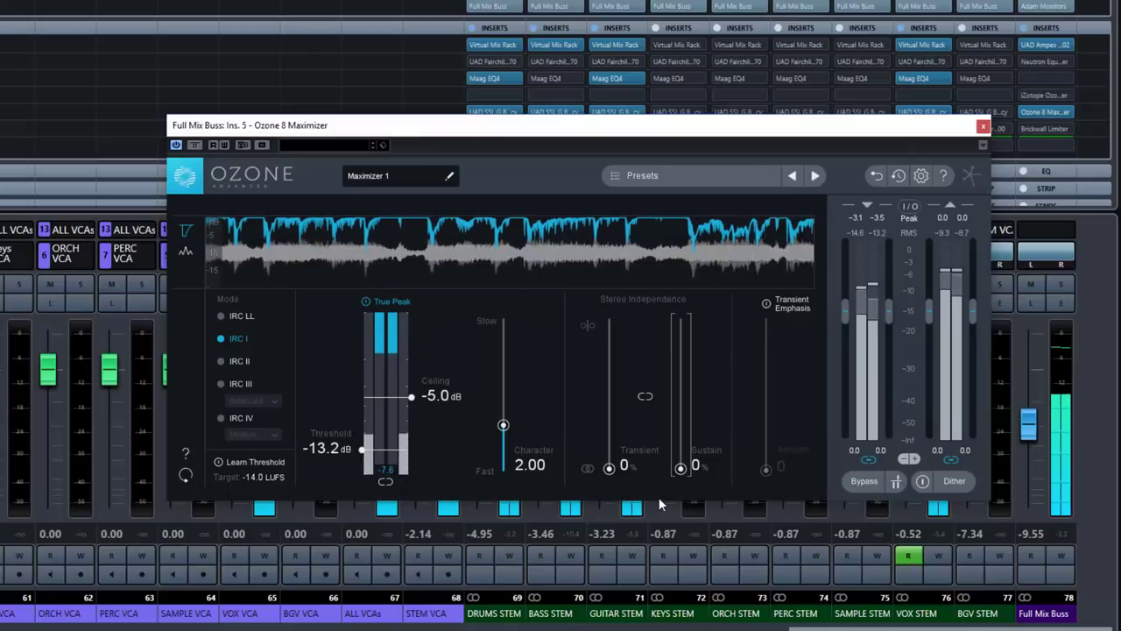
left_click(644, 399)
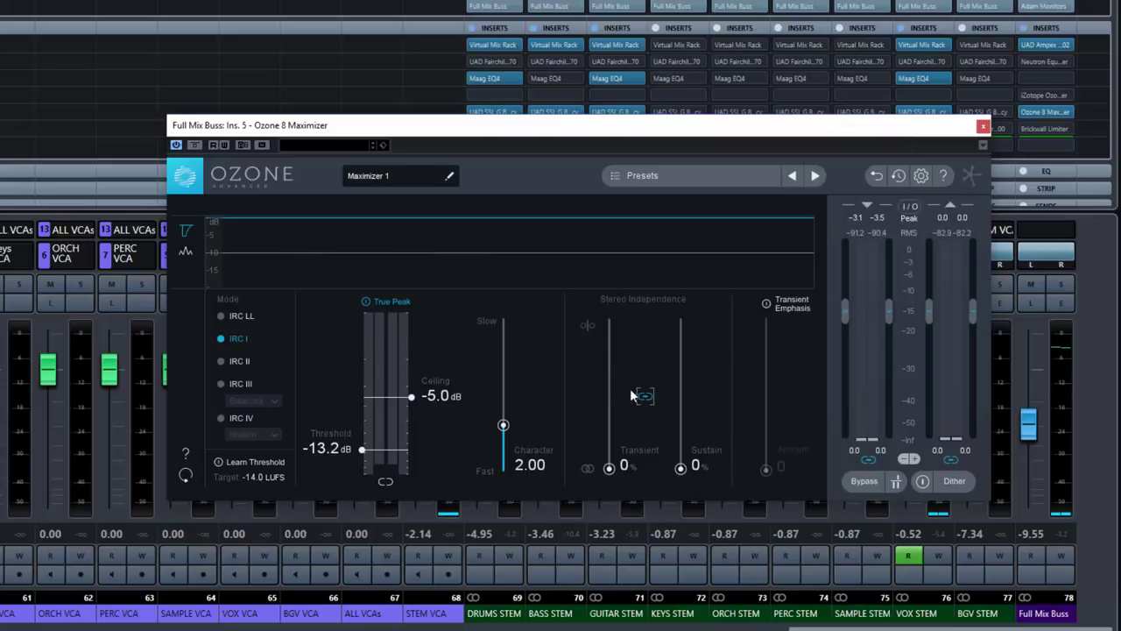
Play the mix and enable Transient Emphasis, try its amount at 200, return it to 0, and stop playback.
key("space")
left_click(767, 304)
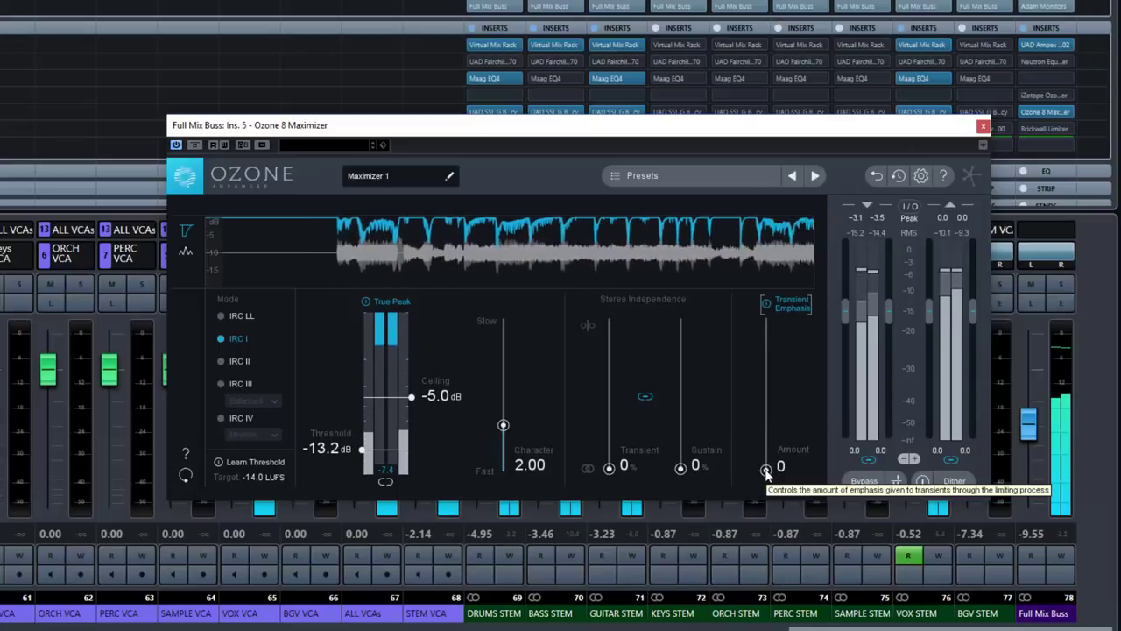
left_click_drag(766, 471, 772, 318)
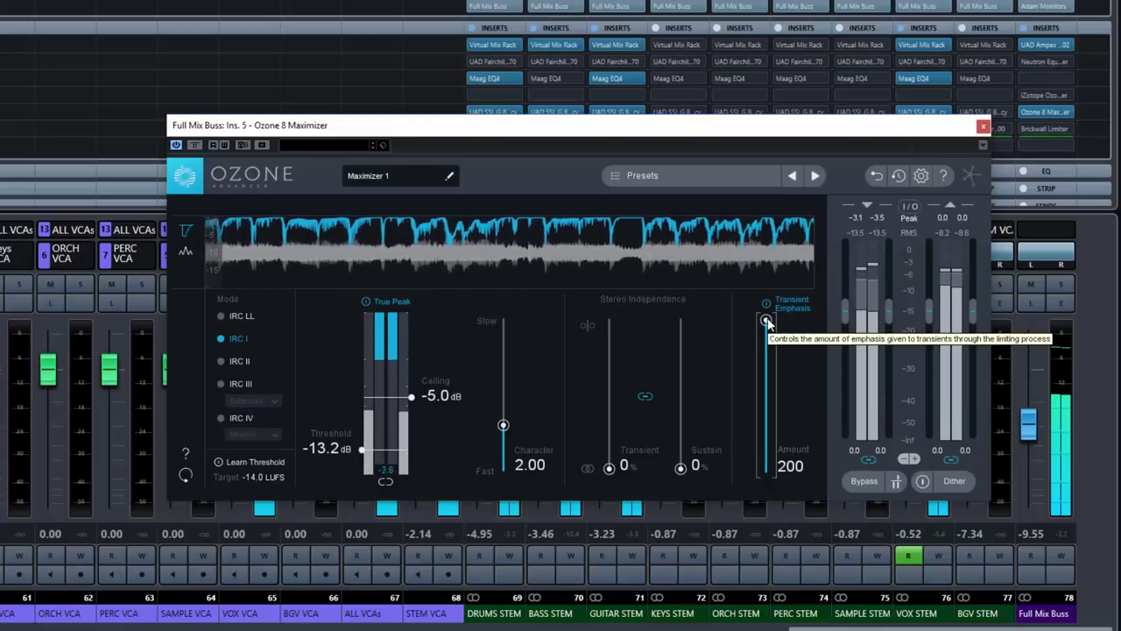
left_click_drag(768, 323, 755, 492)
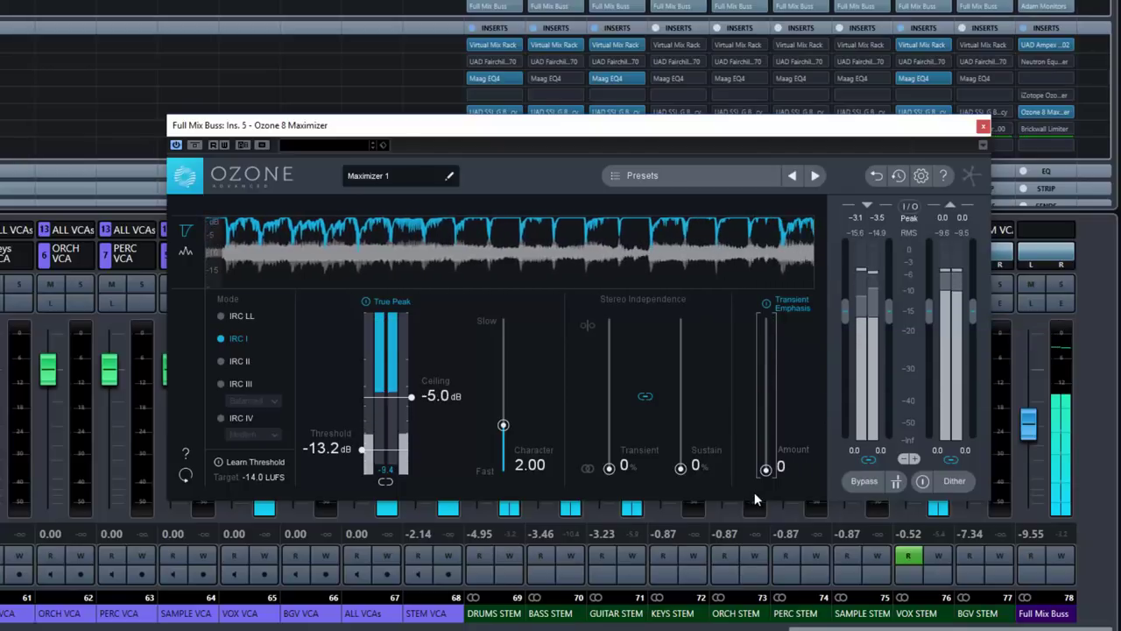
key("space")
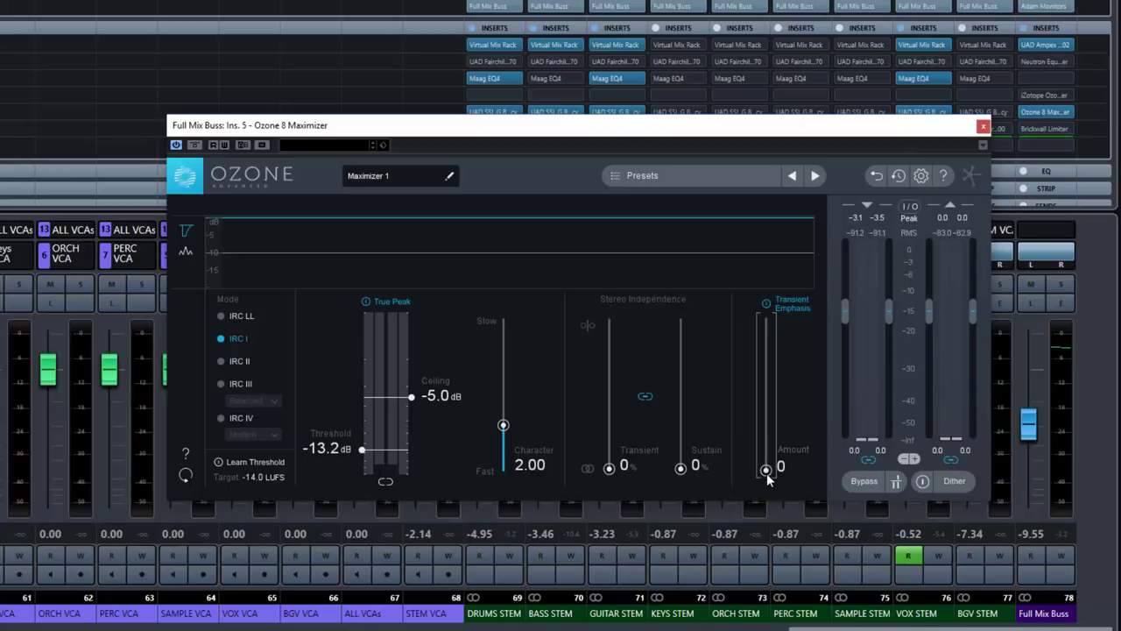
Audition the Transient Emphasis amount at 200 and 86, stop playback, try 83, then return it to 0 and disable Transient Emphasis.
key("space")
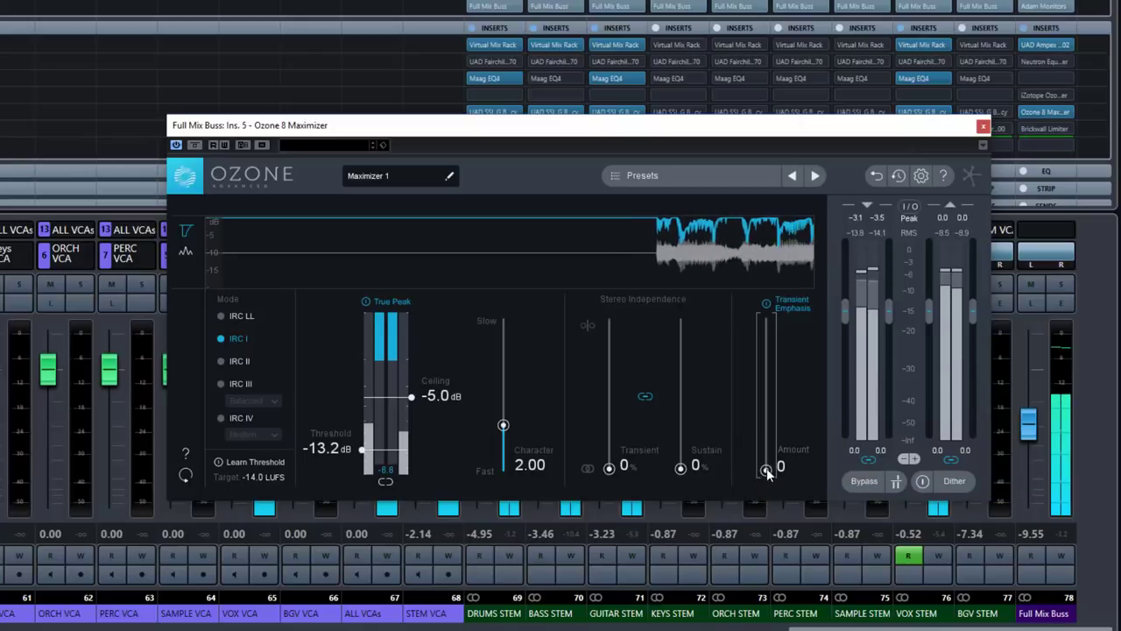
left_click_drag(767, 467, 765, 315)
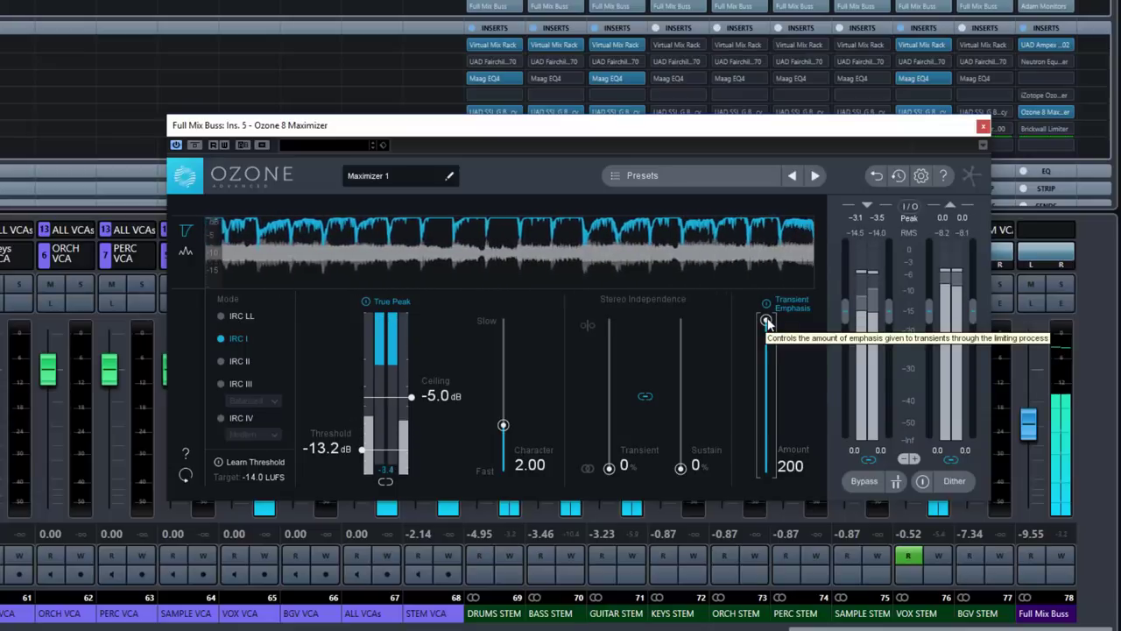
left_click_drag(766, 323, 765, 407)
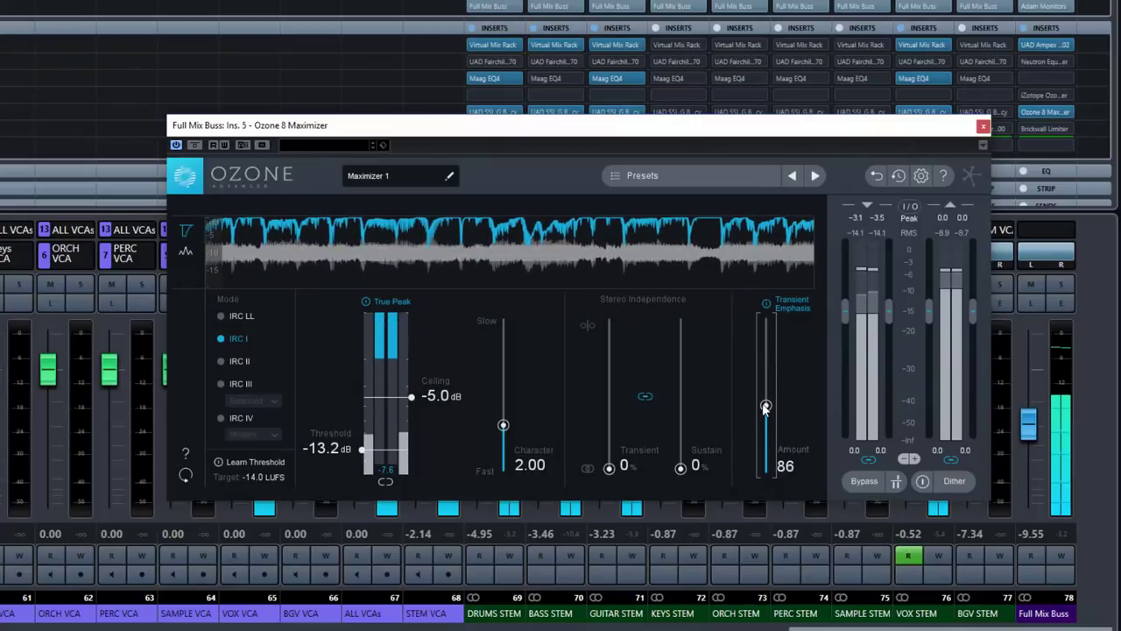
key("space")
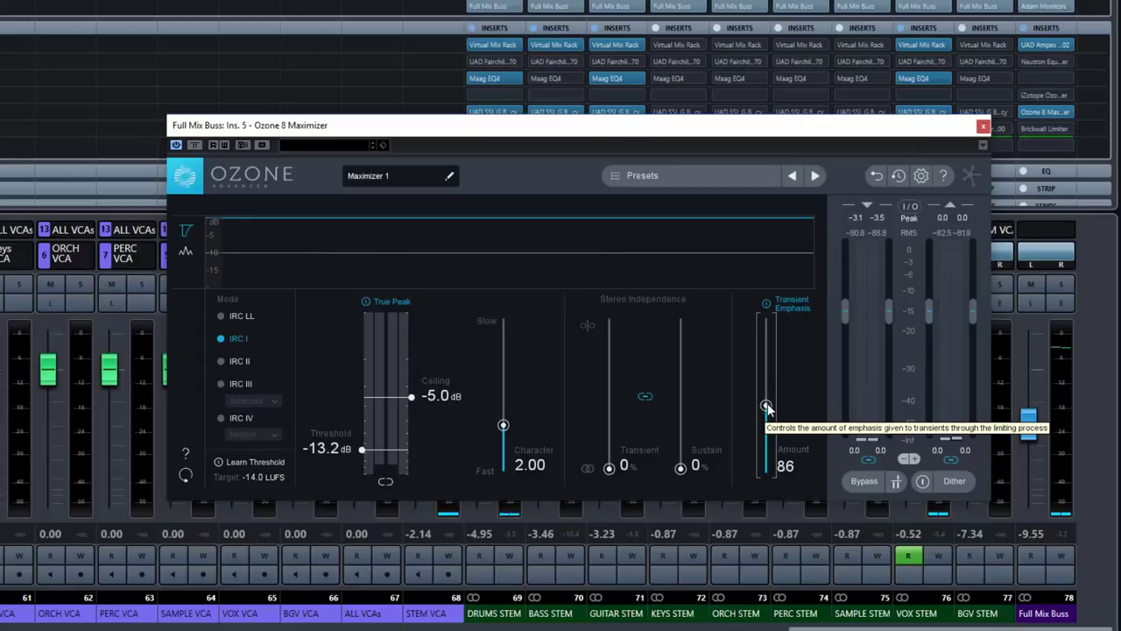
left_click_drag(766, 407, 771, 419)
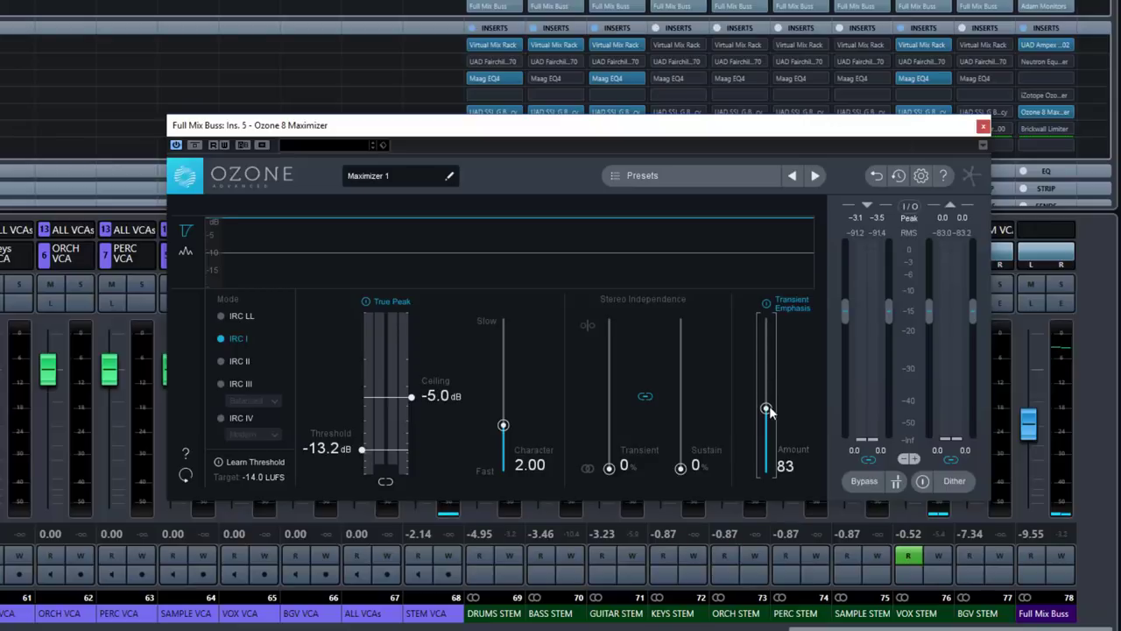
left_click_drag(769, 412, 777, 455)
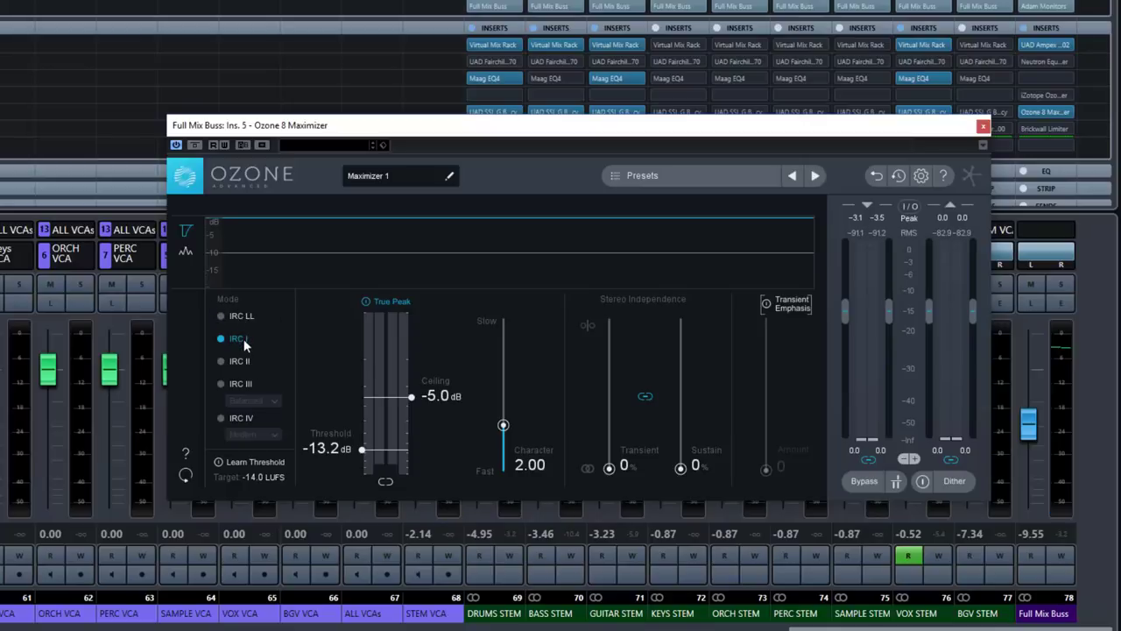
Play the mix and audition the IRC LL limiting mode, then switch the mode back to IRC I.
key("space")
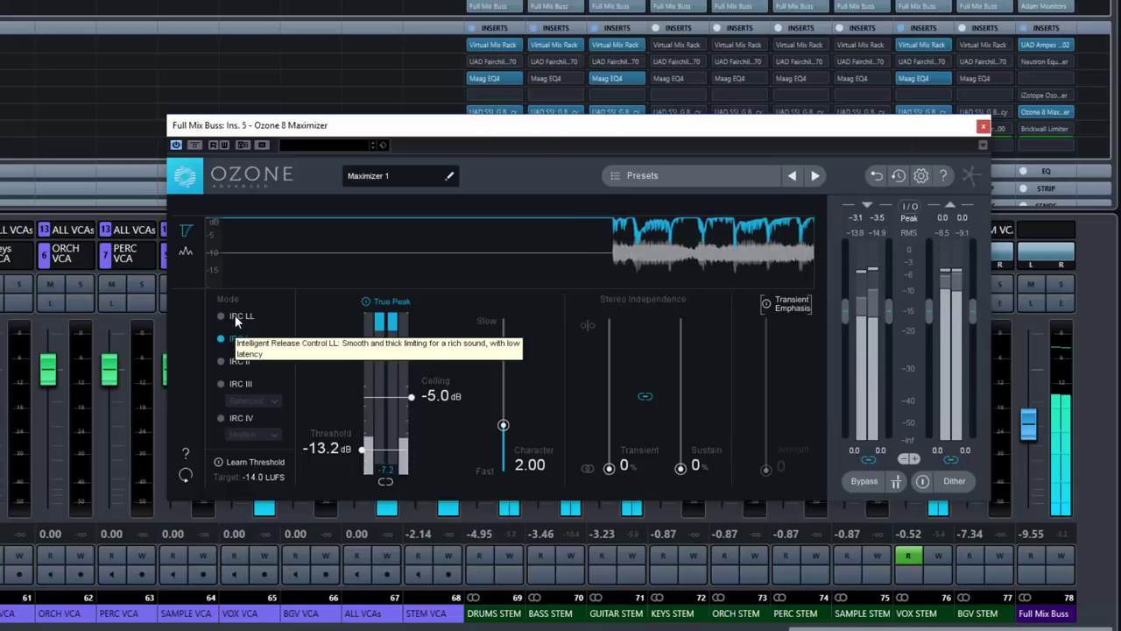
left_click(235, 315)
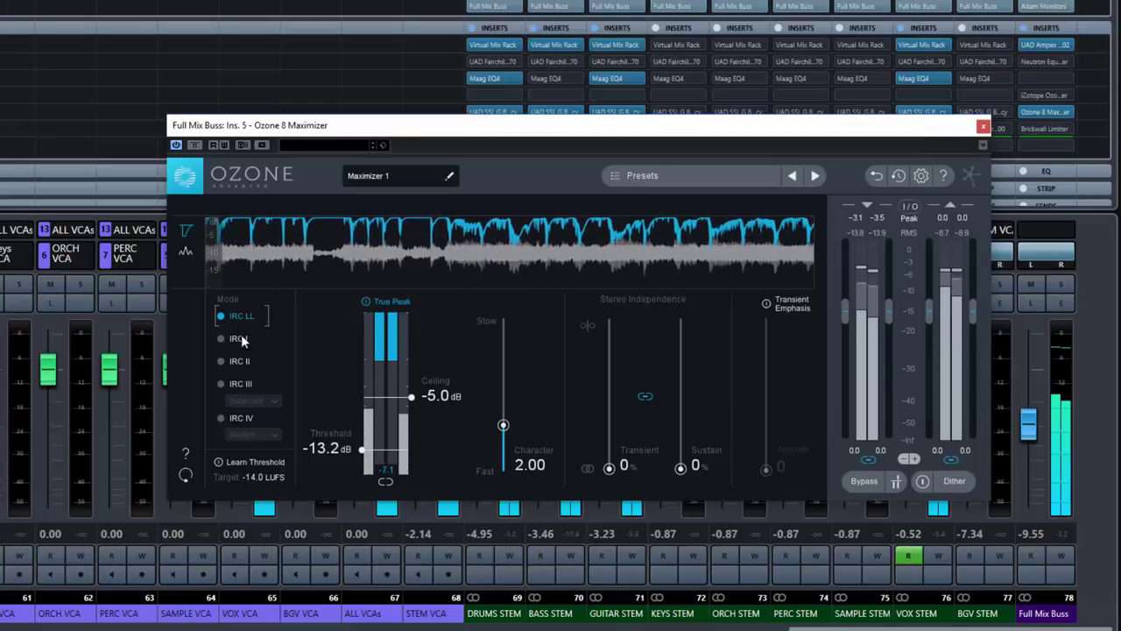
left_click(239, 339)
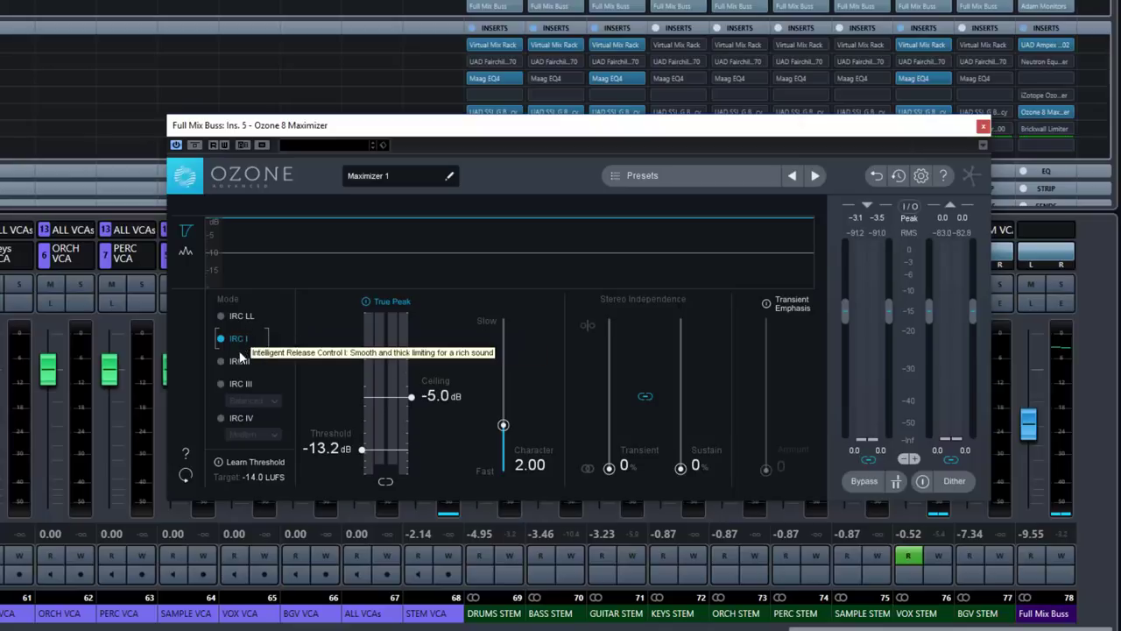
Play the mix and compare the IRC II mode with IRC I, finishing on IRC II.
key("space")
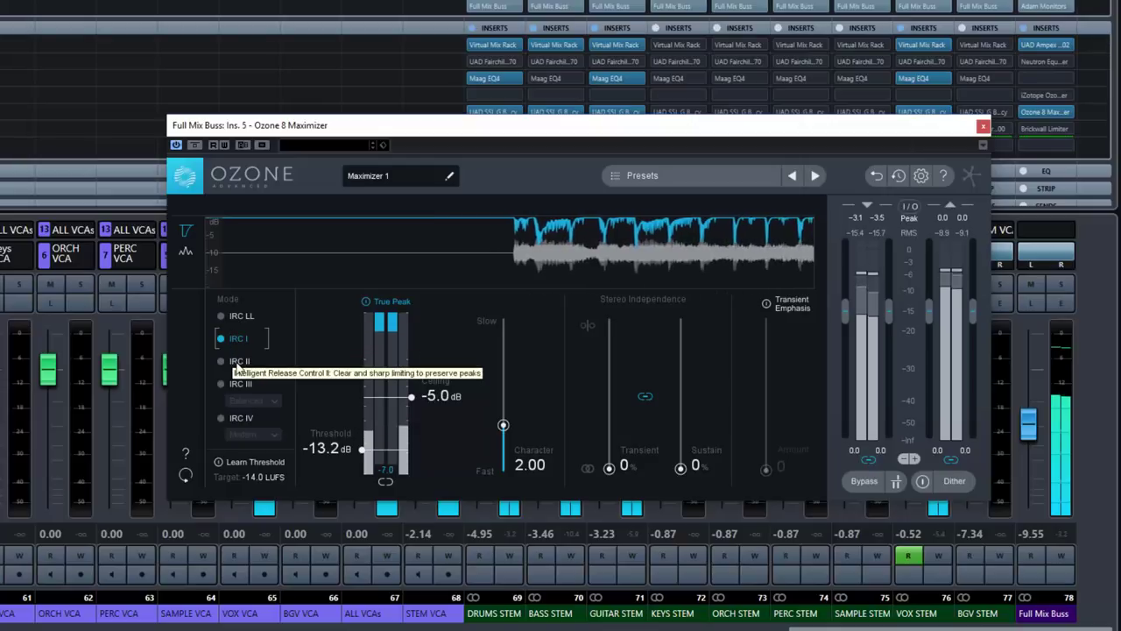
left_click(239, 363)
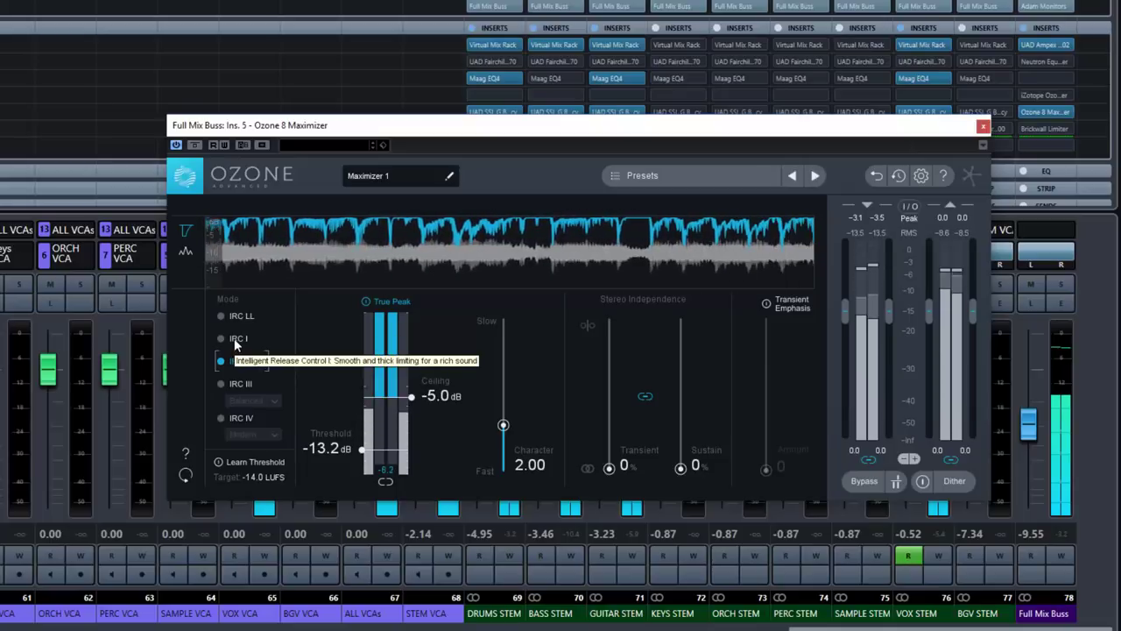
left_click(234, 339)
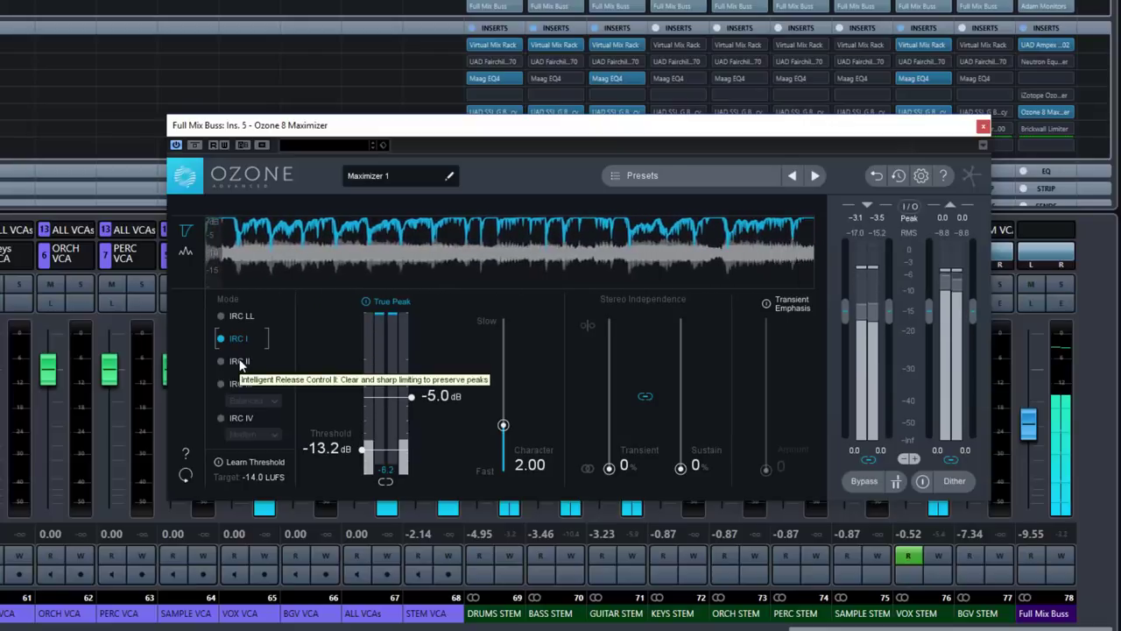
left_click(239, 361)
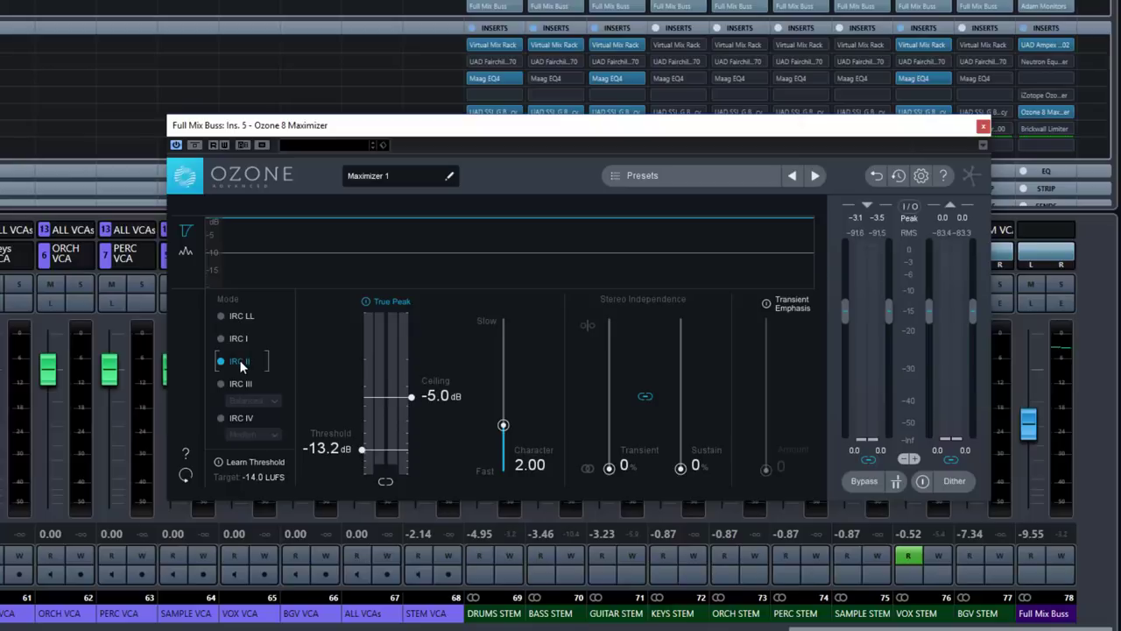
Replay the mix, switch to IRC I and back to IRC II for another comparison, and stop playback.
key("space")
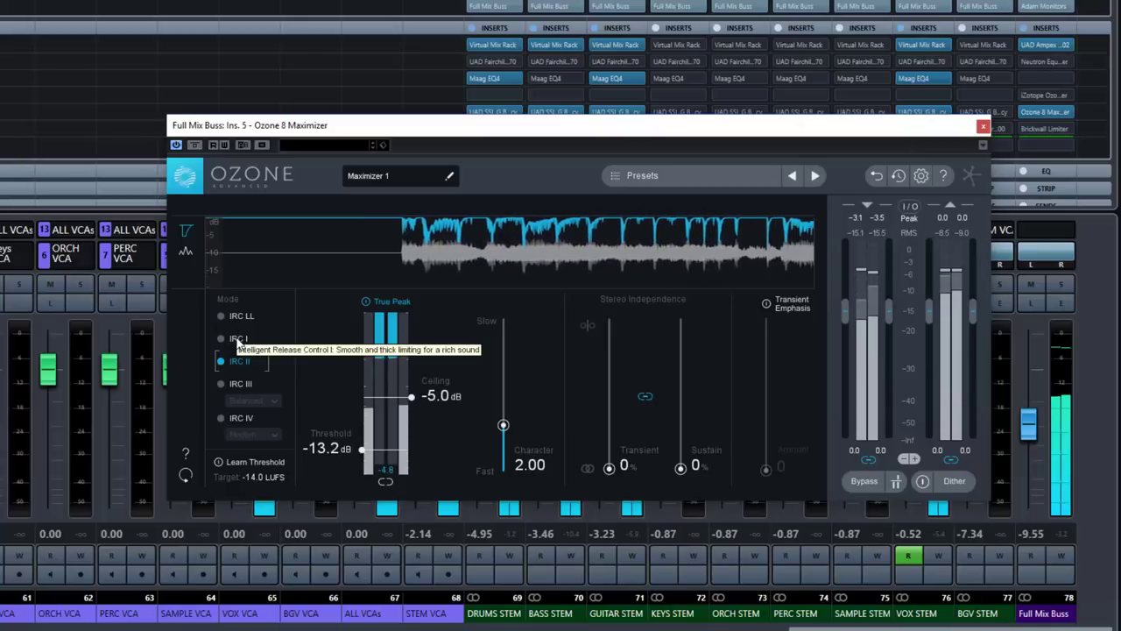
left_click(238, 342)
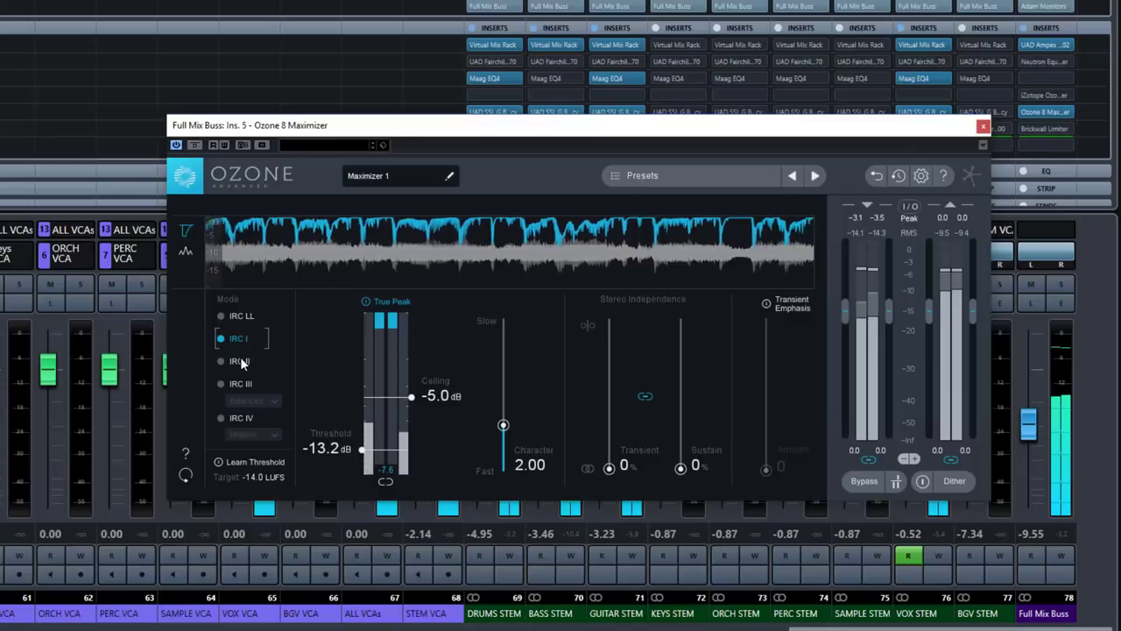
left_click(239, 362)
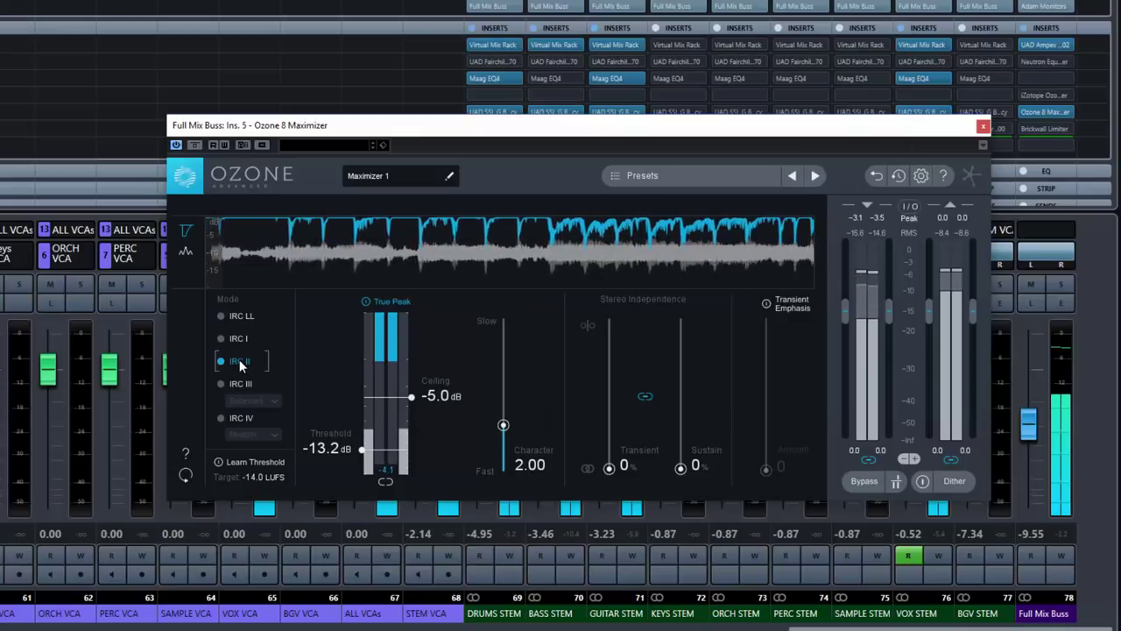
key("space")
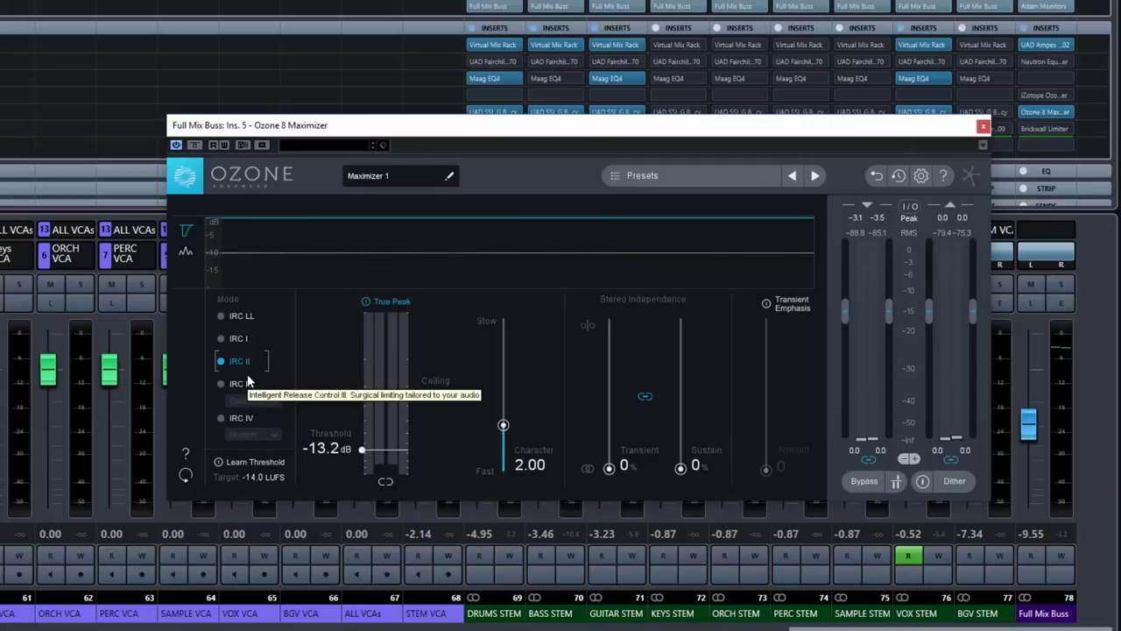
Play the mix and try the IRC III mode against IRC II, returning to IRC II.
key("space")
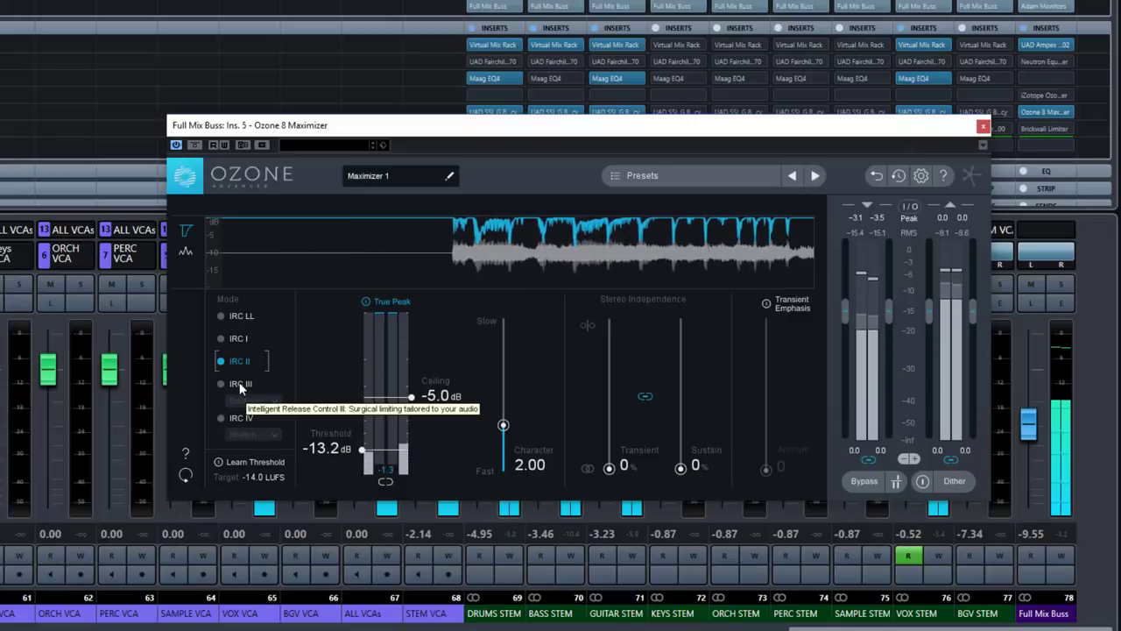
left_click(240, 382)
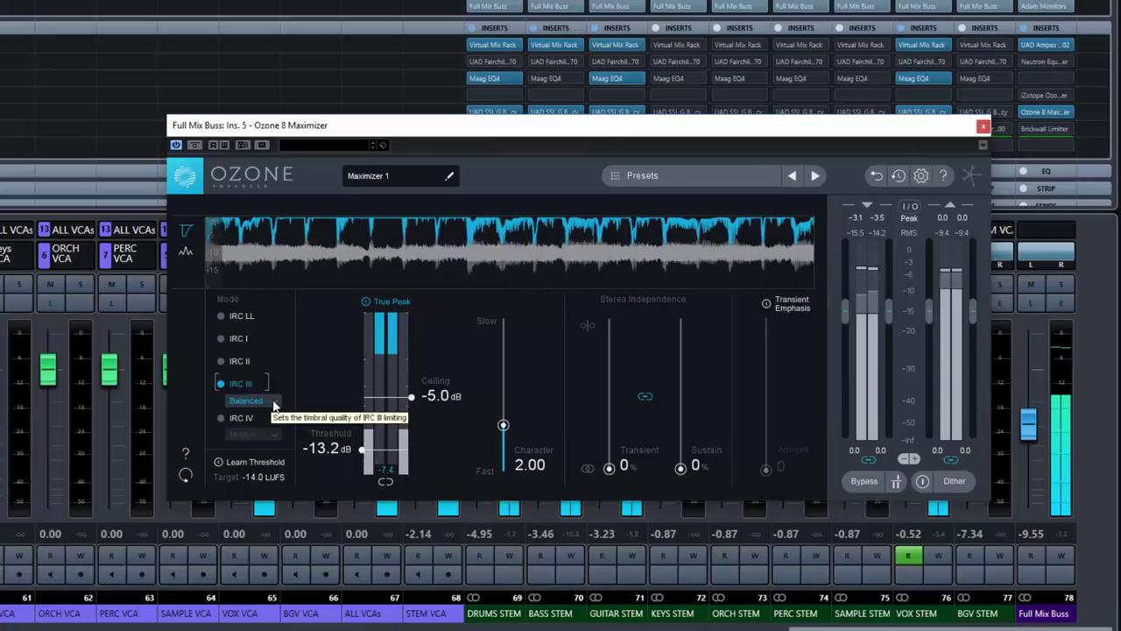
left_click(240, 360)
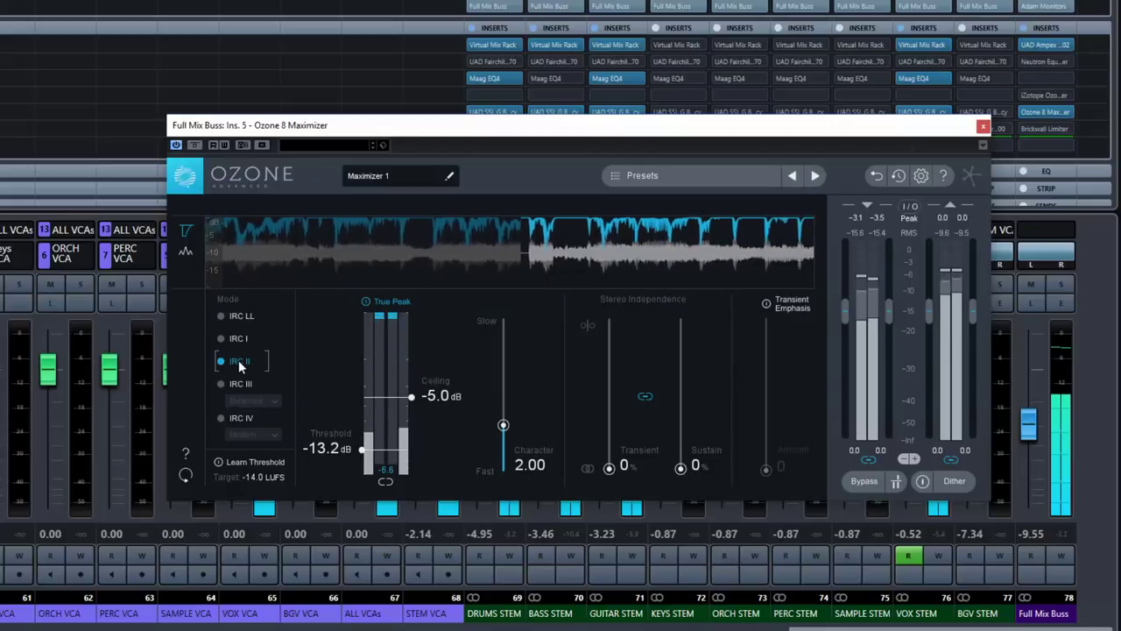
Audition IRC III with the Pumping, Balanced, Crisp and Clipping styles in turn while the mix plays.
left_click(275, 399)
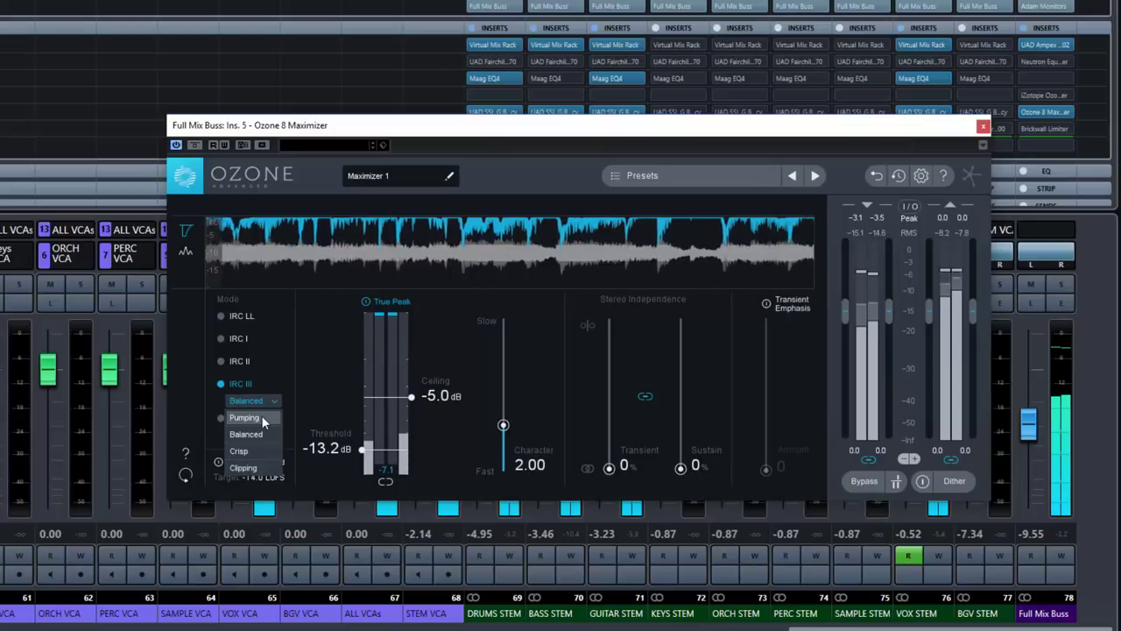
left_click(261, 417)
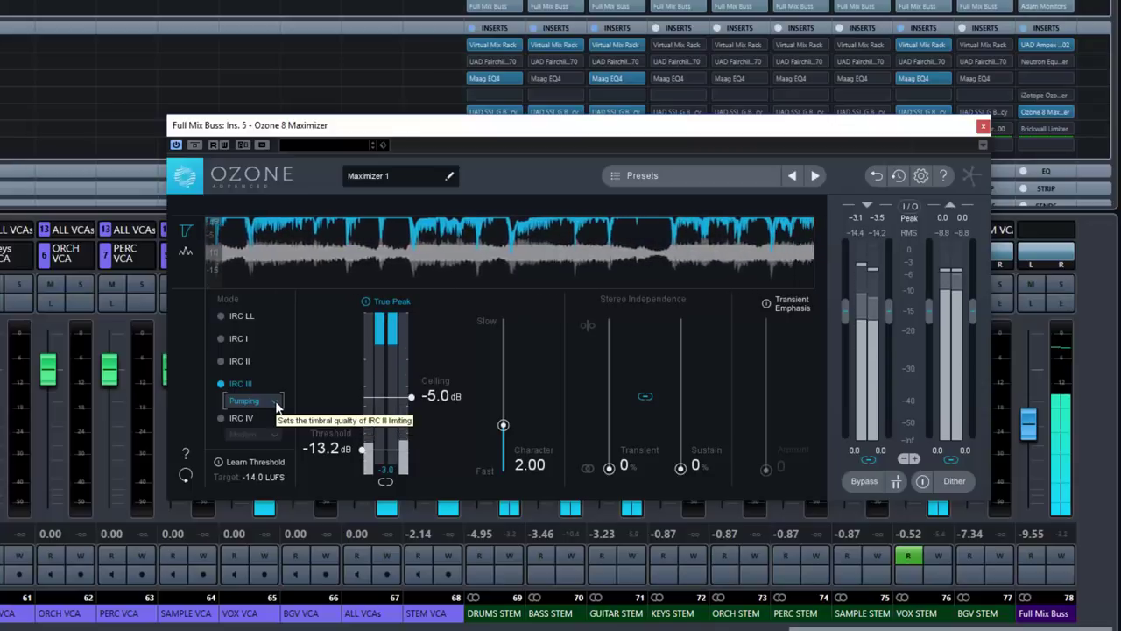
left_click(274, 401)
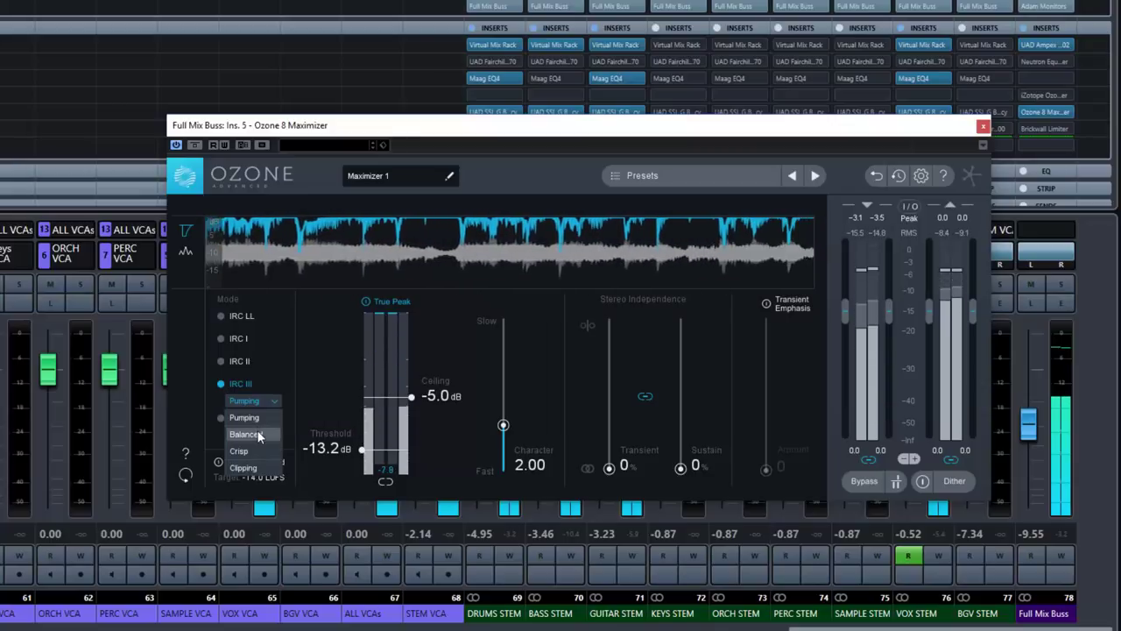
left_click(246, 435)
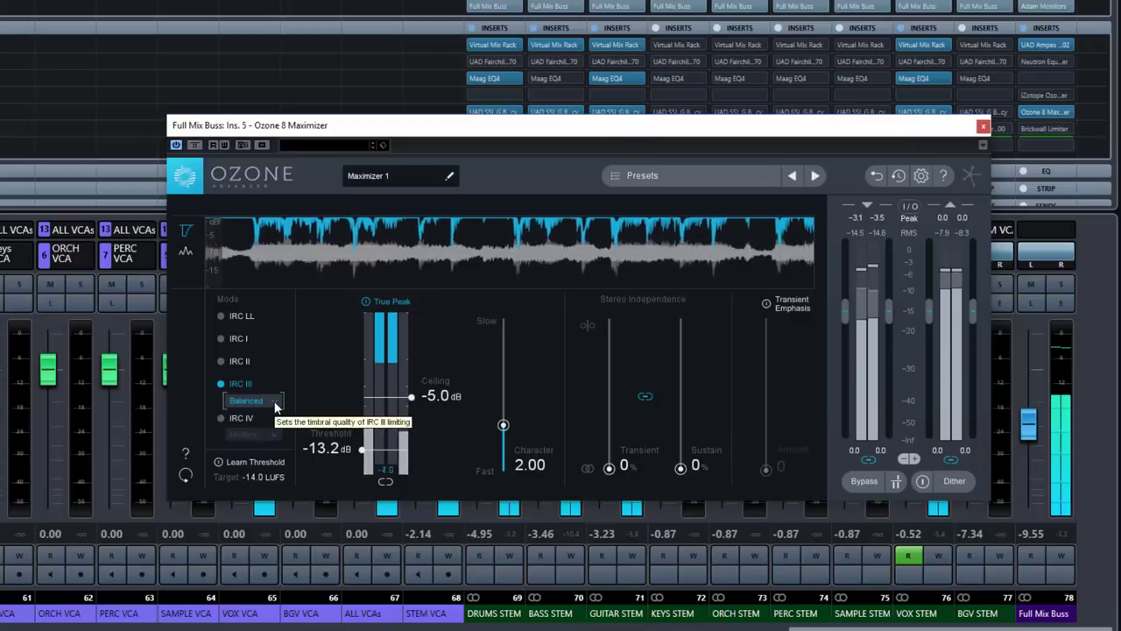
left_click(274, 403)
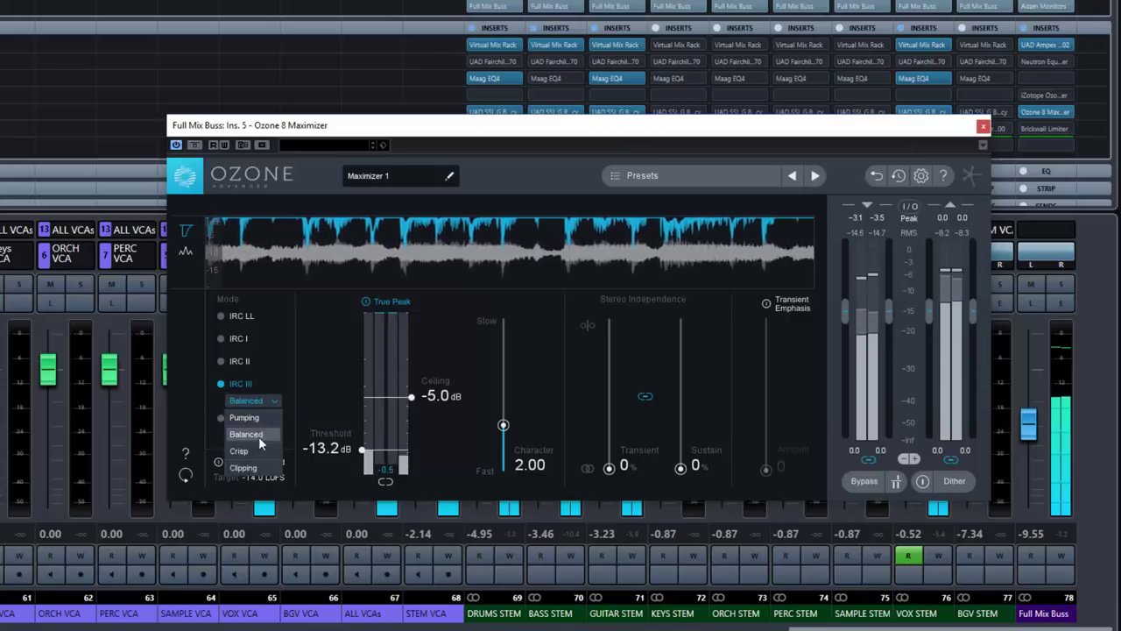
left_click(252, 448)
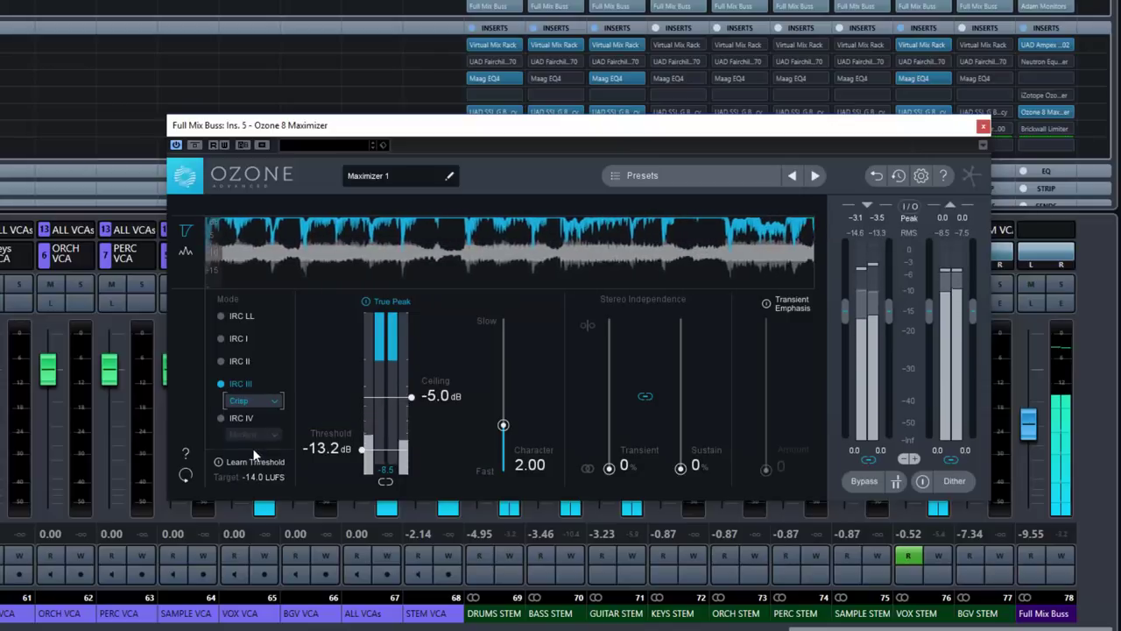
left_click(275, 403)
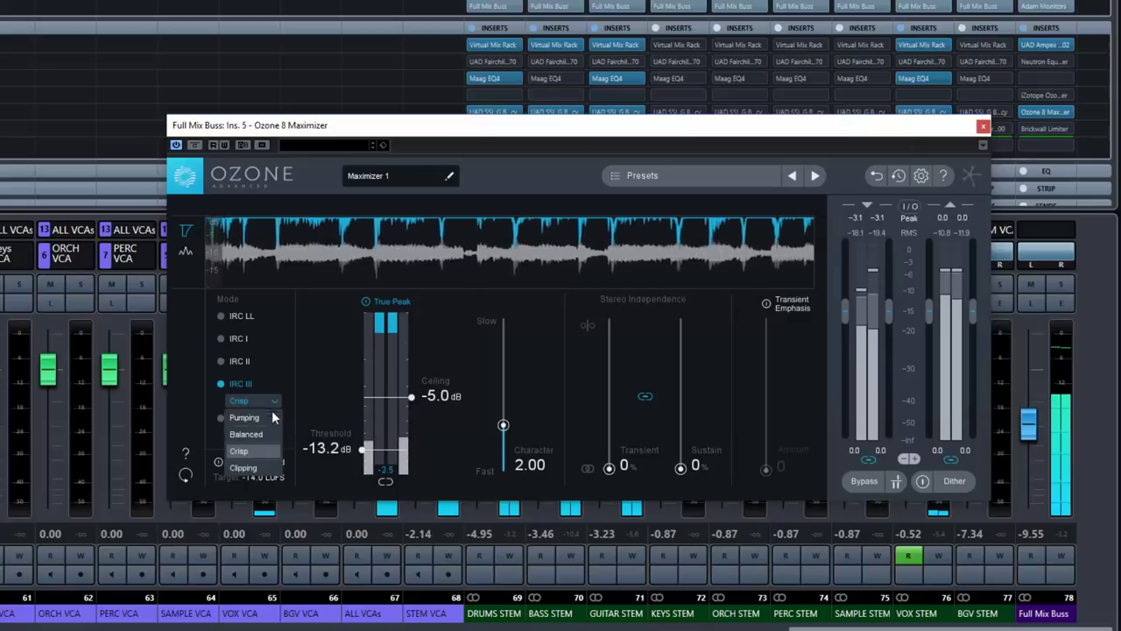
left_click(245, 468)
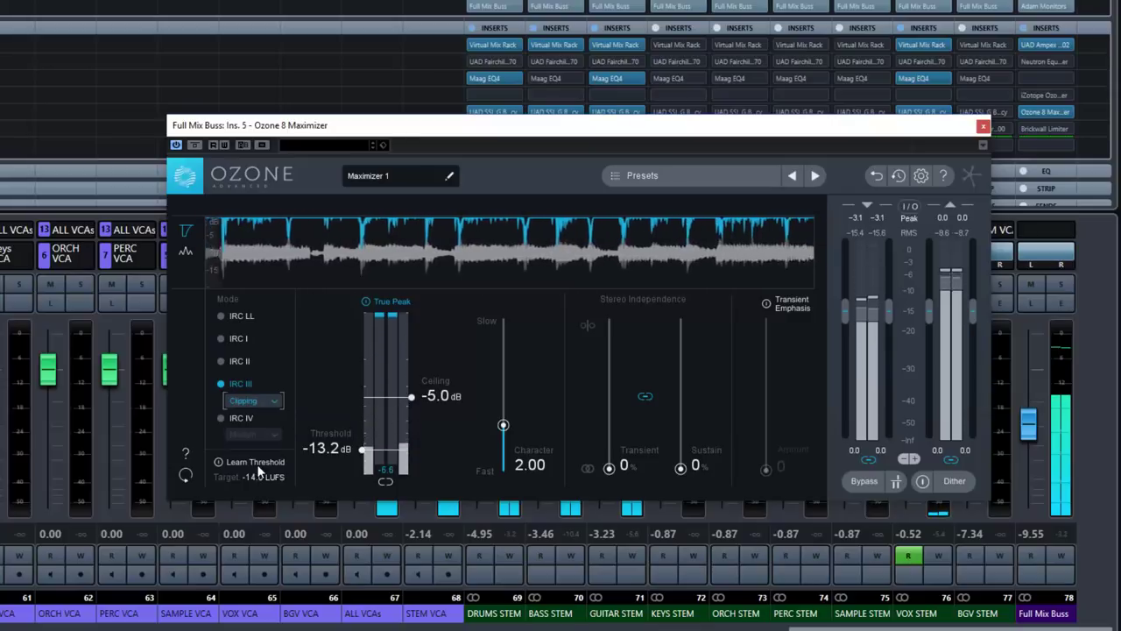
Compare the IRC III styles again, switching from Clipping to Pumping, Balanced and back to Clipping.
left_click(275, 401)
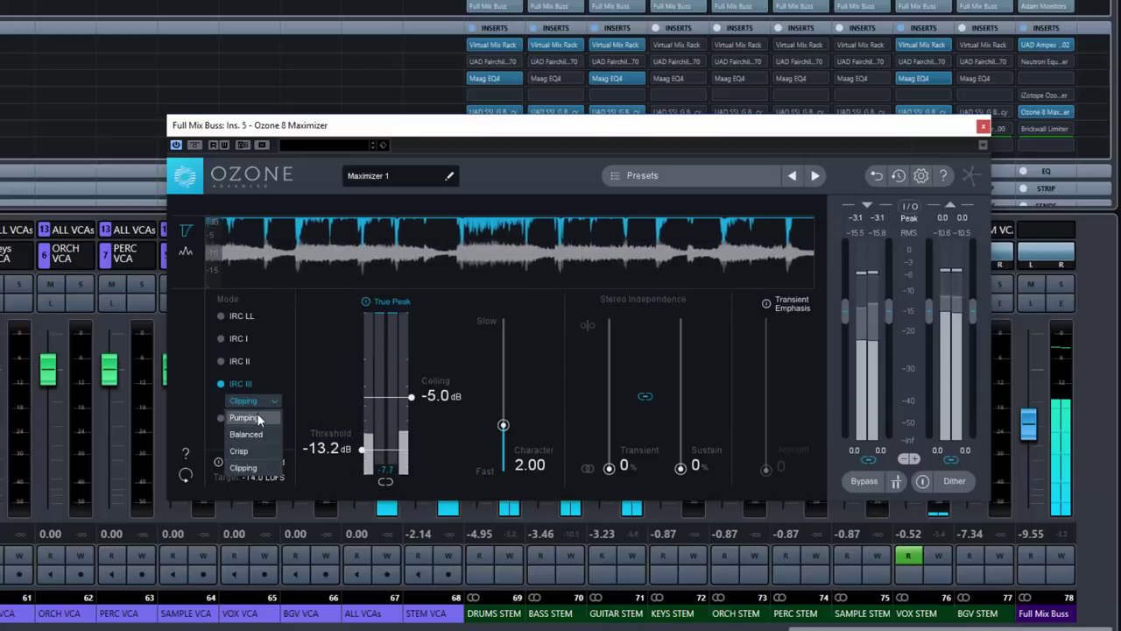
left_click(256, 417)
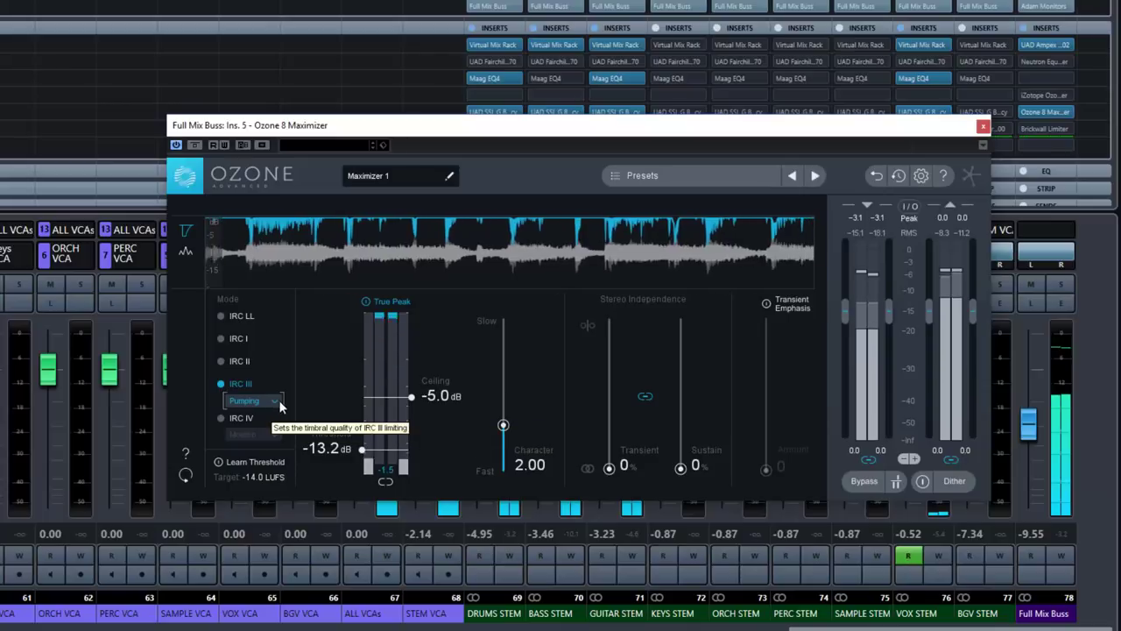
left_click(274, 401)
left_click(260, 430)
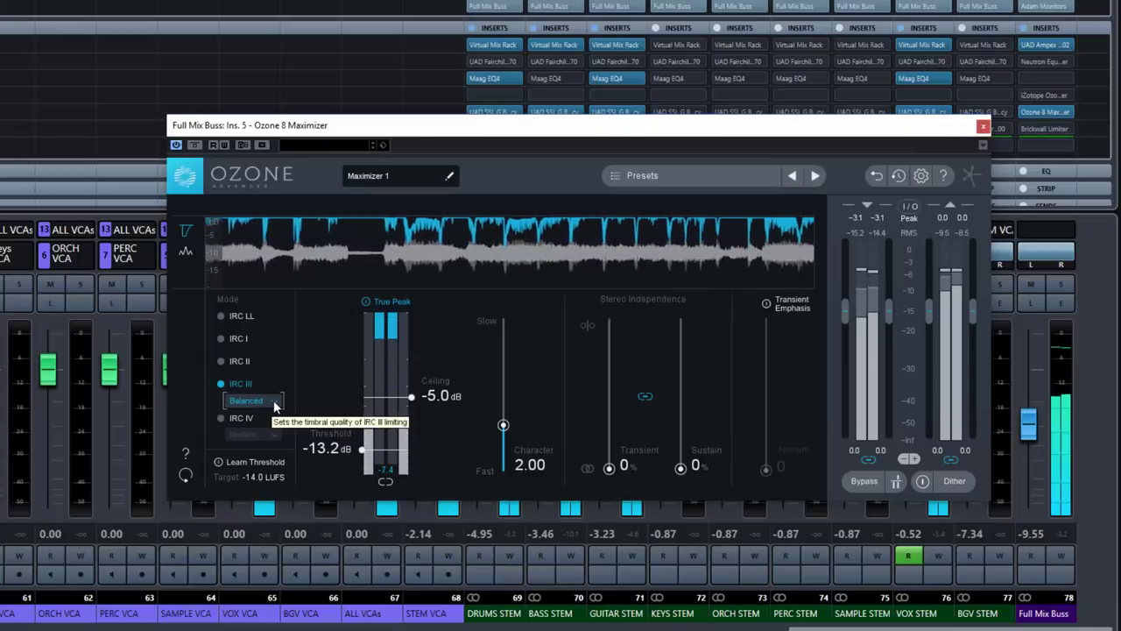
left_click(274, 405)
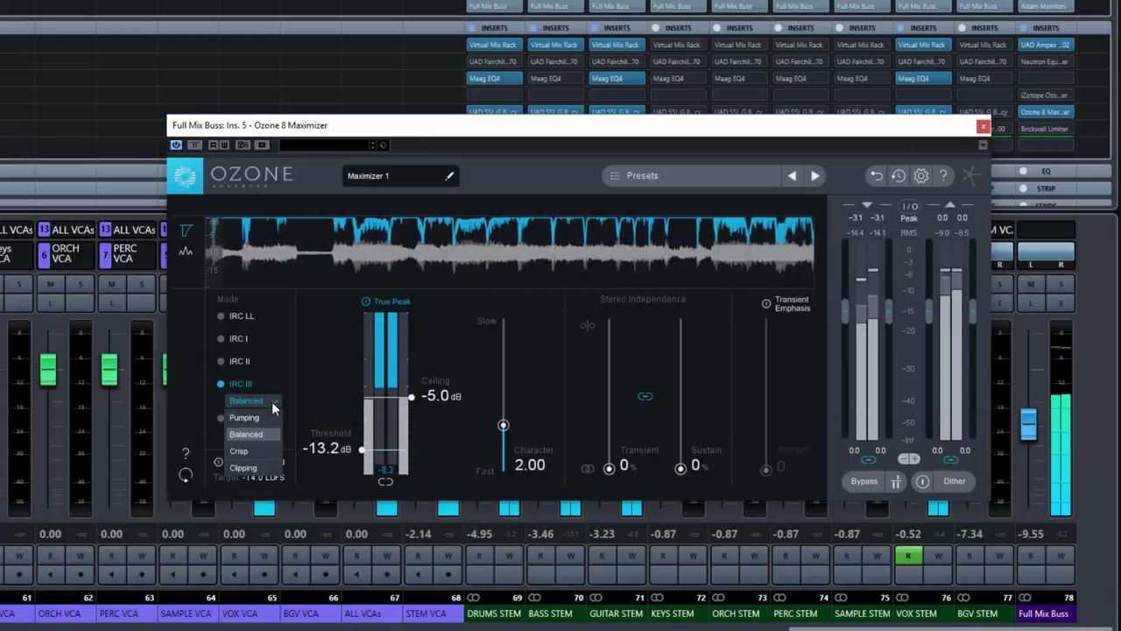
left_click(259, 470)
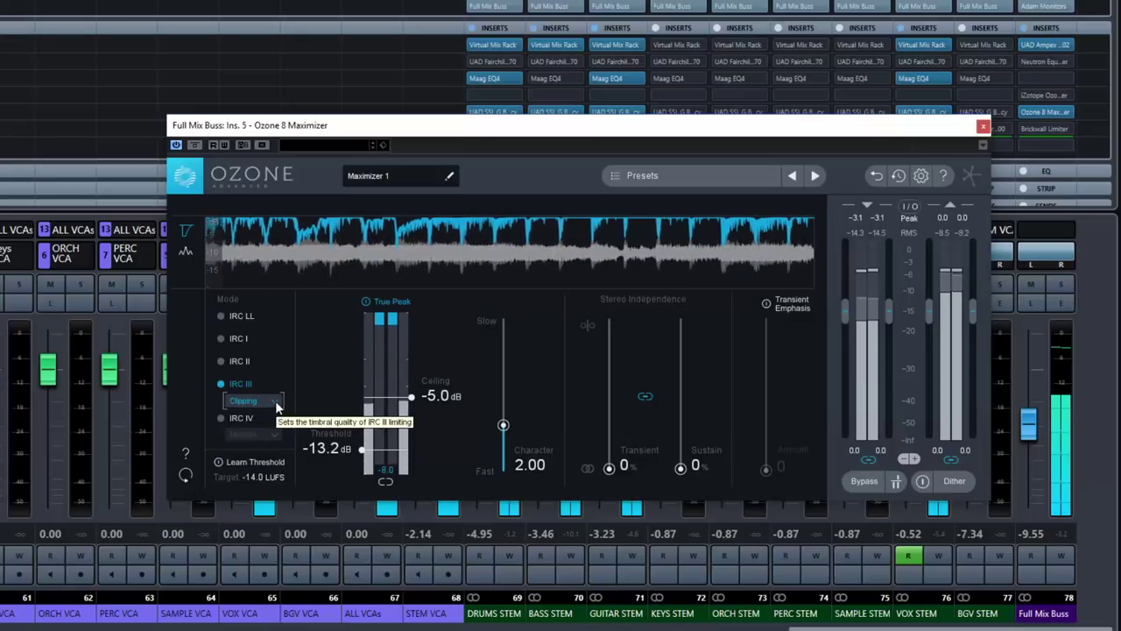
Audition the Crisp and Pumping styles of IRC III, return to Balanced, and review the available styles.
left_click(277, 403)
left_click(260, 446)
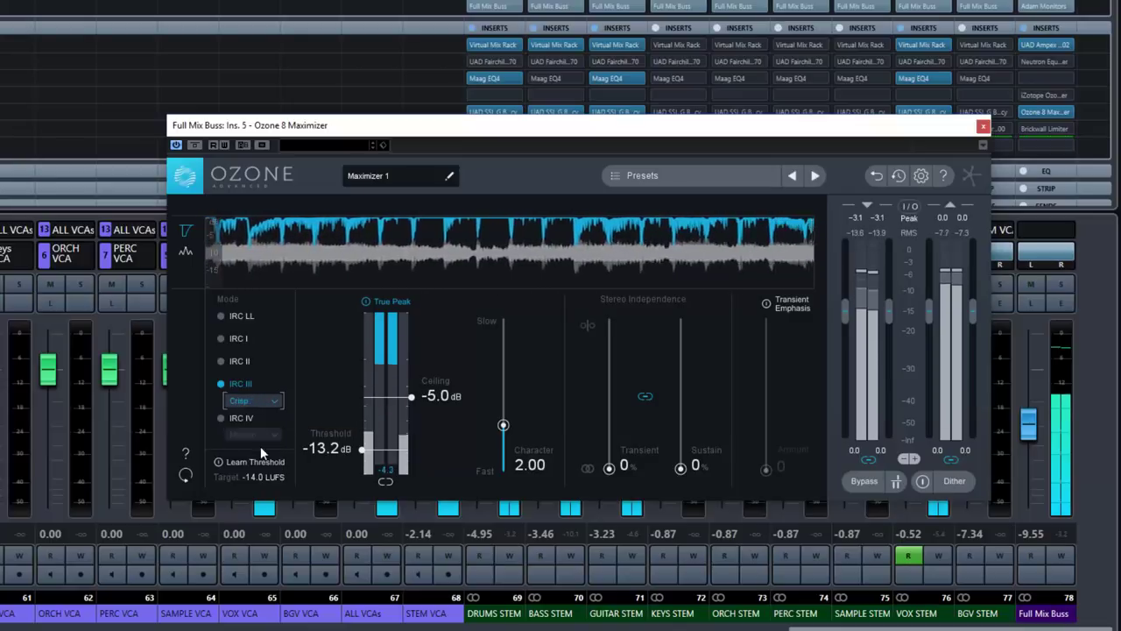
left_click(273, 400)
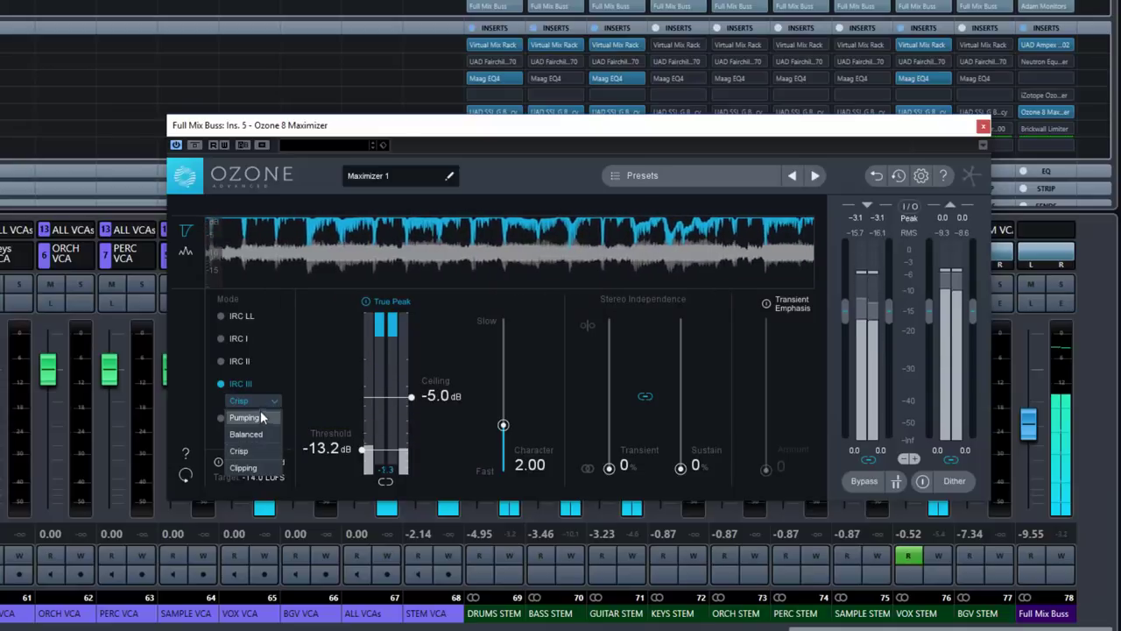
left_click(259, 416)
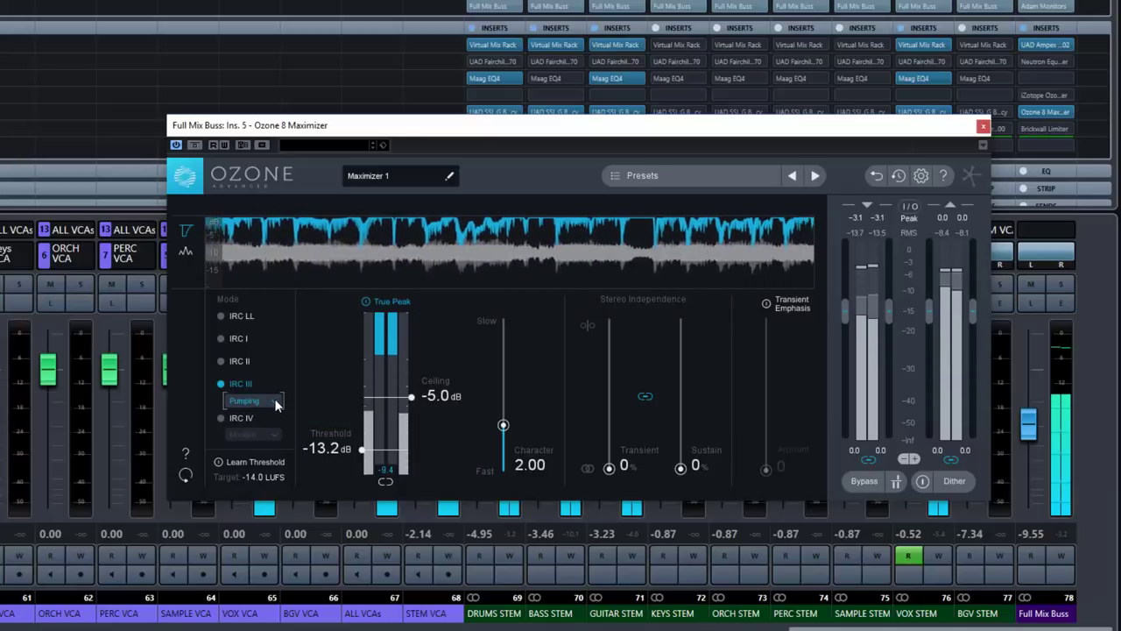
left_click(276, 401)
left_click(270, 435)
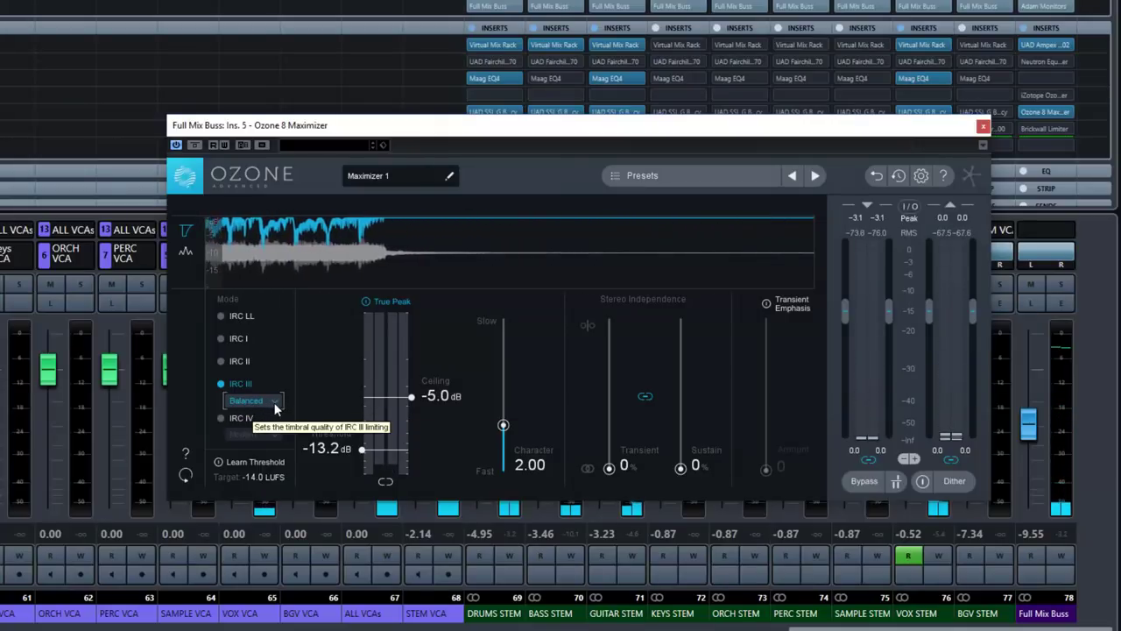
left_click(275, 400)
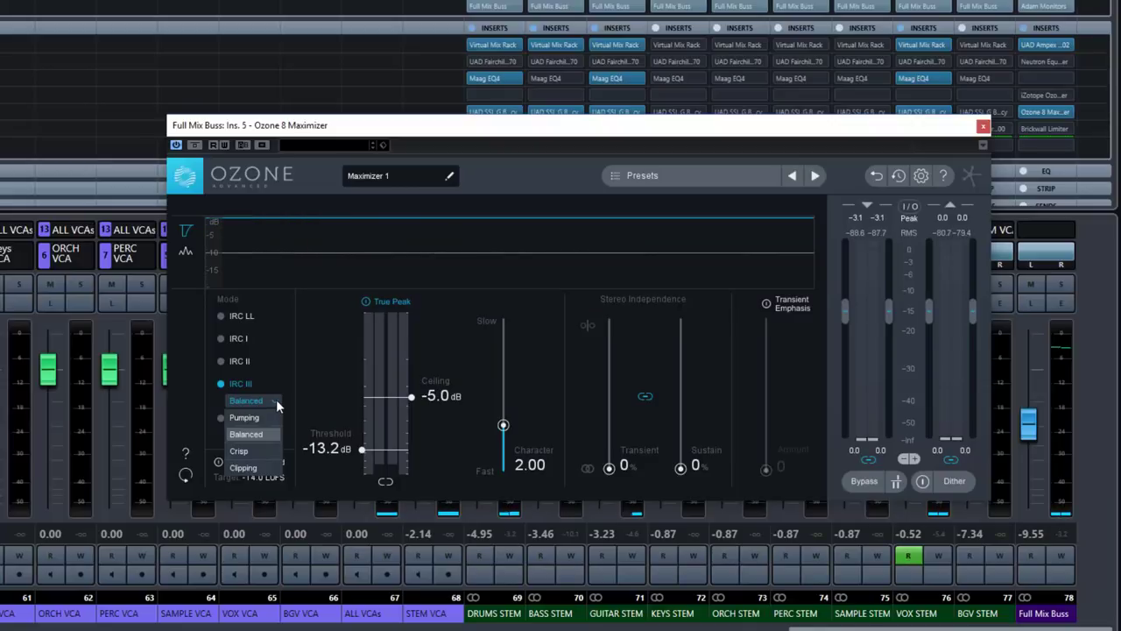
left_click(277, 399)
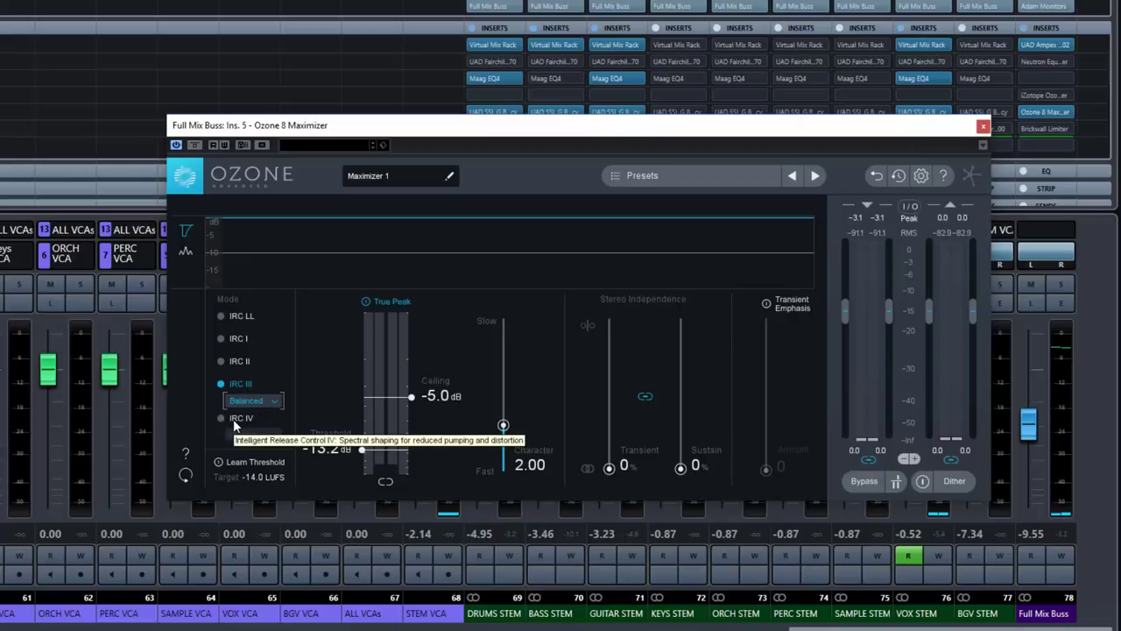
Play the mix and switch the Maximizer's limiting mode to IRC IV.
key("space")
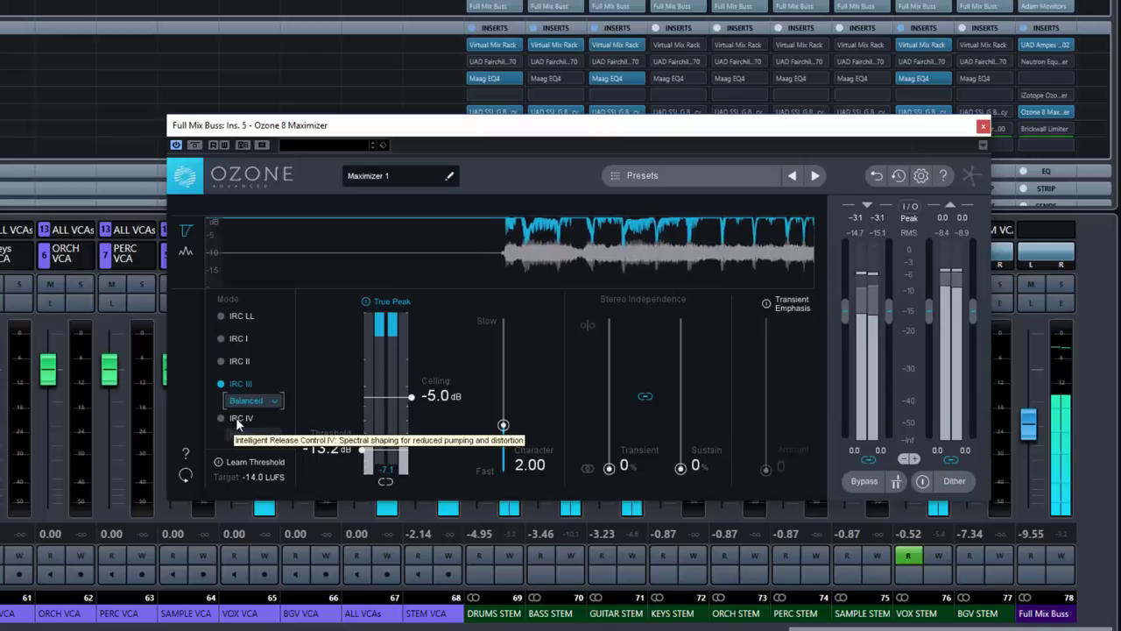
left_click(237, 417)
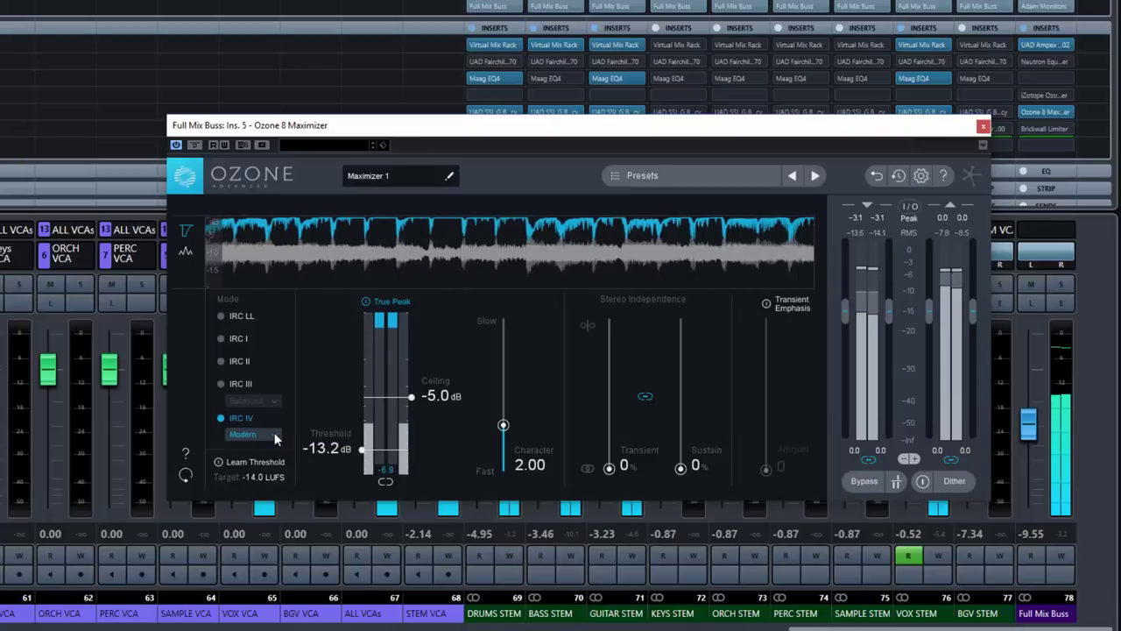
Audition IRC IV with the Classic and Transient styles and return to Classic while the mix plays.
left_click(275, 434)
left_click(255, 450)
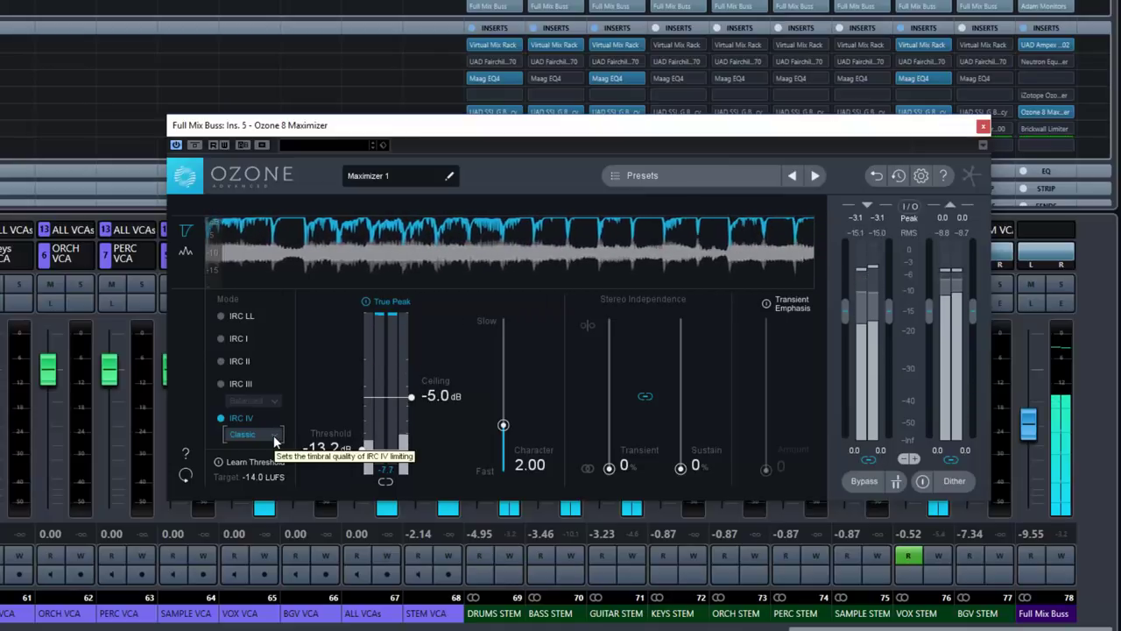
left_click(274, 441)
left_click(259, 483)
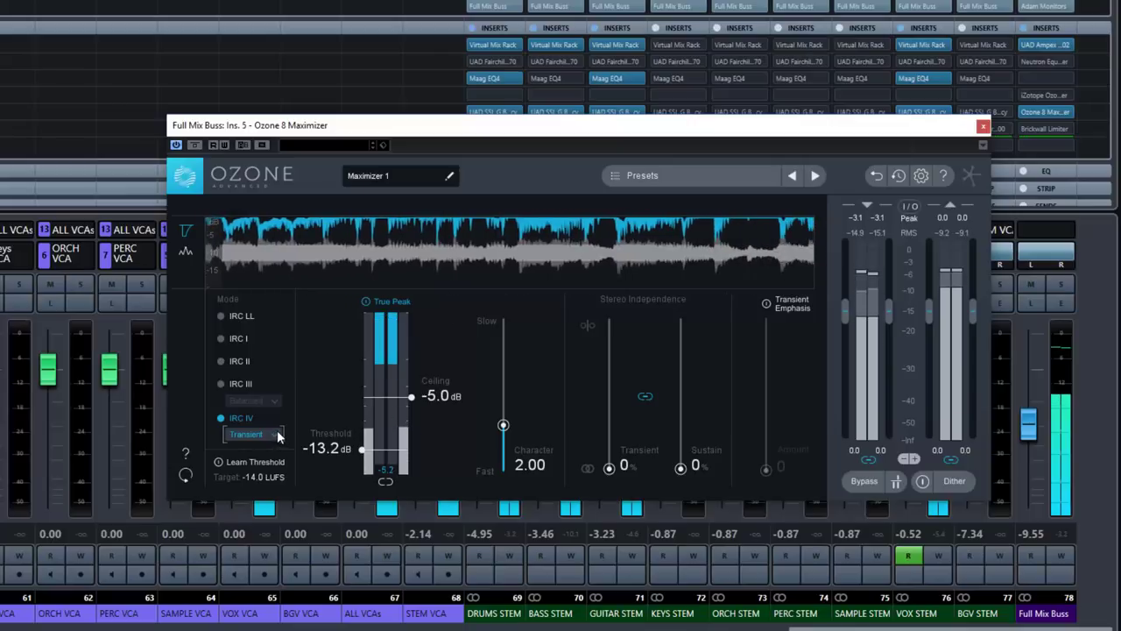
left_click(277, 432)
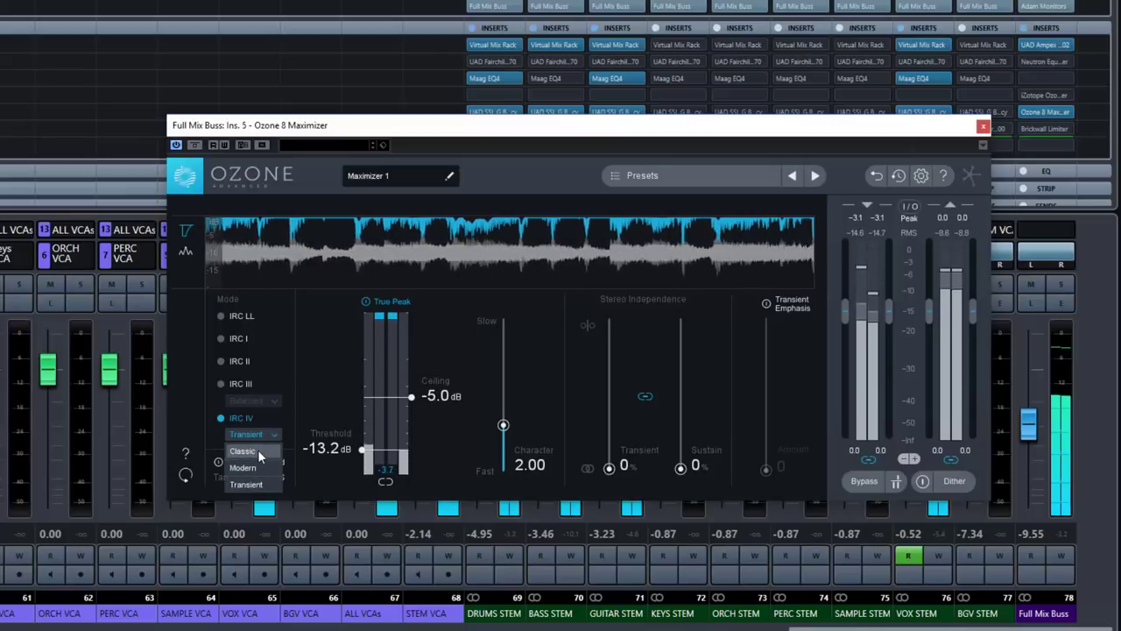
left_click(258, 449)
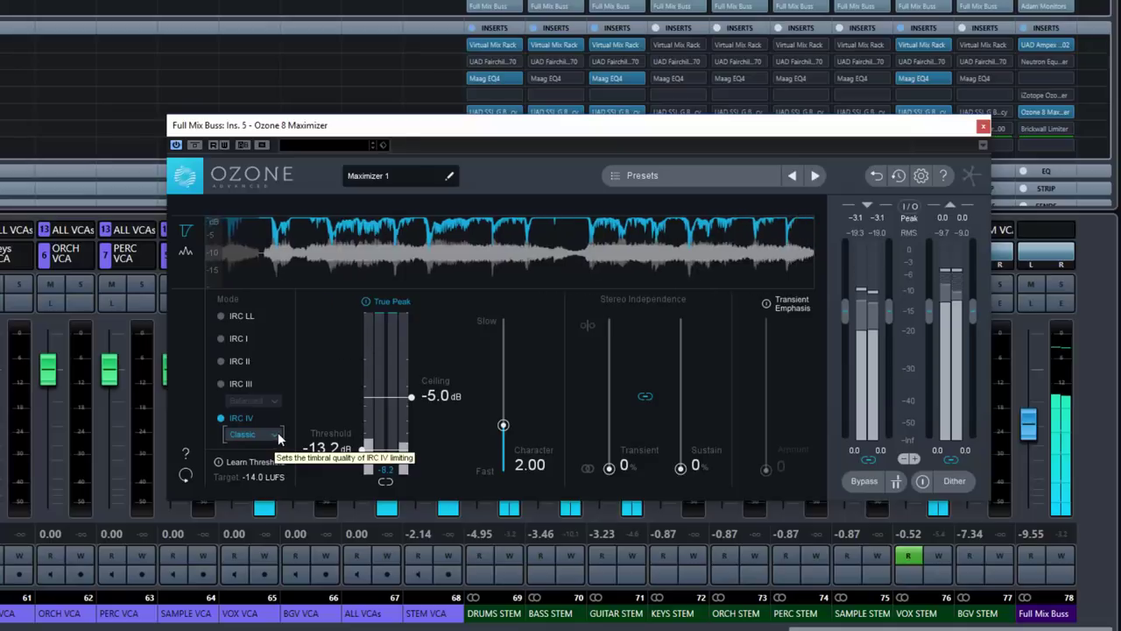
Audition the Modern and Transient styles of IRC IV and stop playback.
left_click(275, 437)
left_click(262, 469)
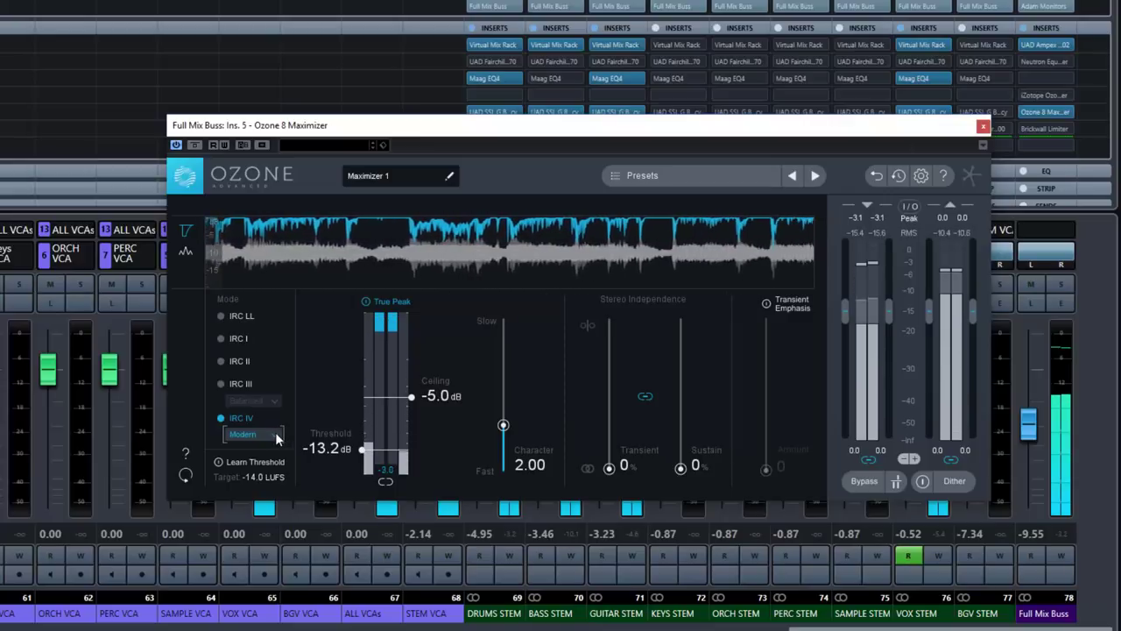
left_click(276, 433)
left_click(264, 483)
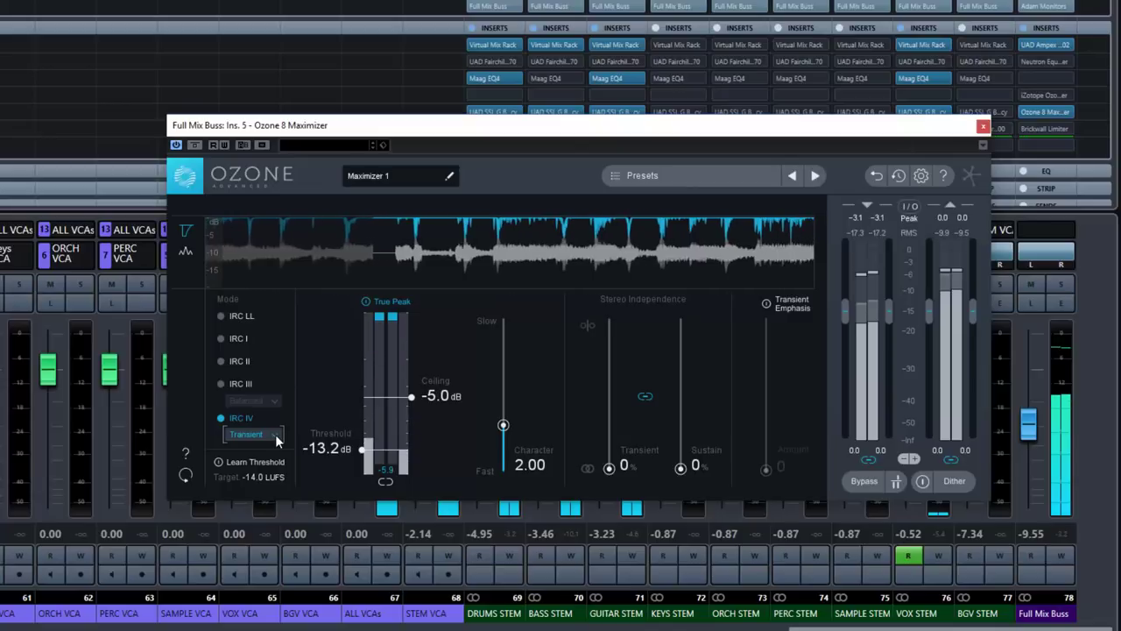
key("space")
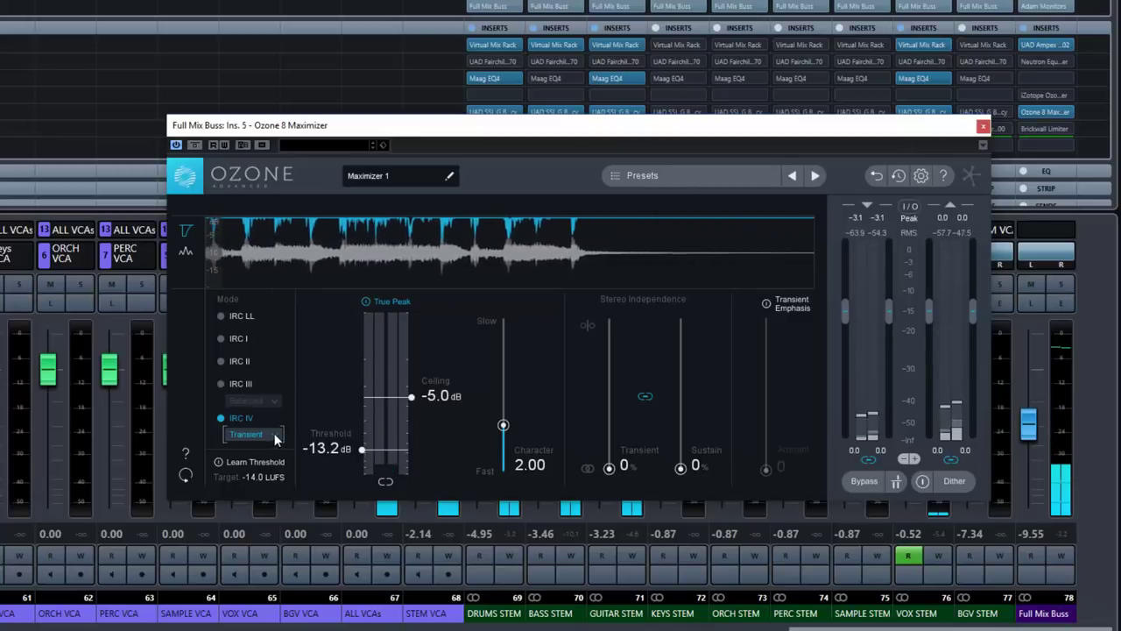
With playback stopped, switch the IRC IV style to Modern, followed by Classic.
left_click(273, 435)
left_click(261, 469)
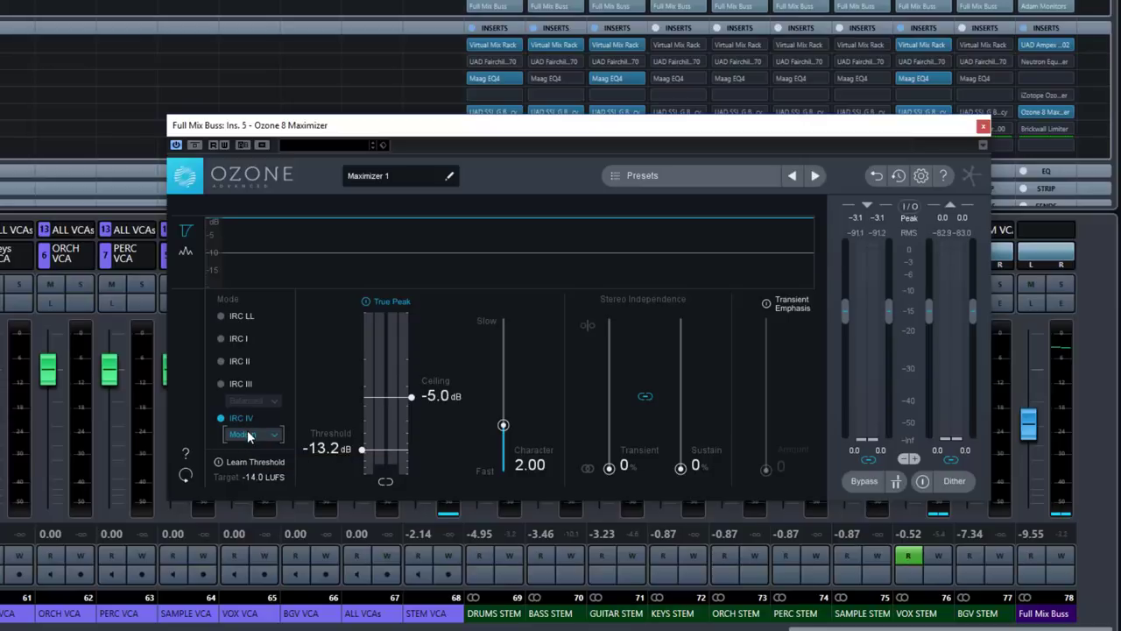
left_click(247, 441)
left_click(246, 449)
left_click_drag(679, 139, 668, 178)
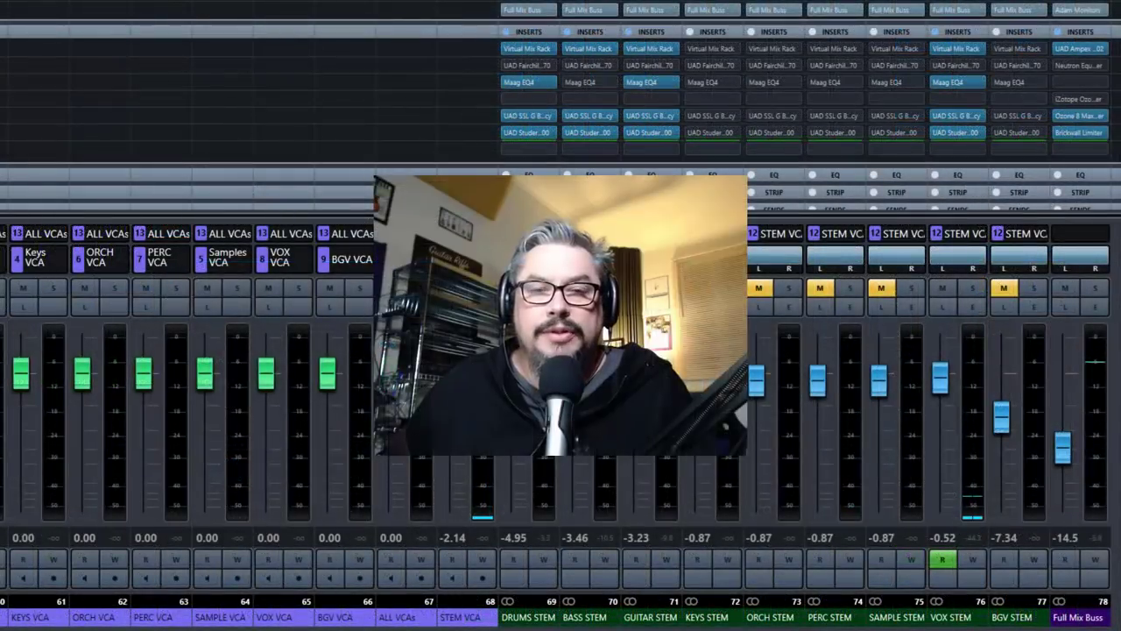